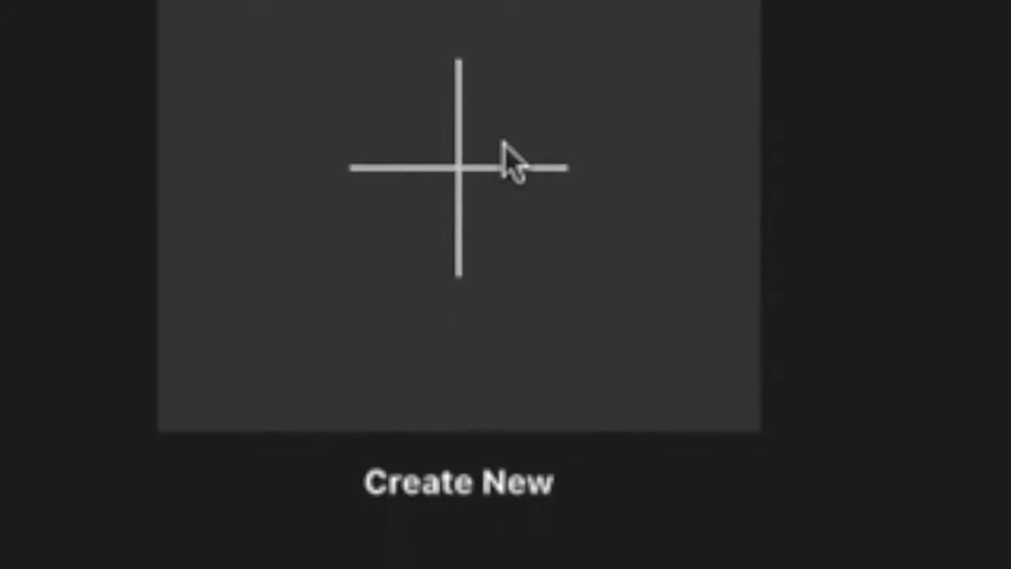
- Create a new movie project
{"action": "left_click", "coordinate": [506, 178]}
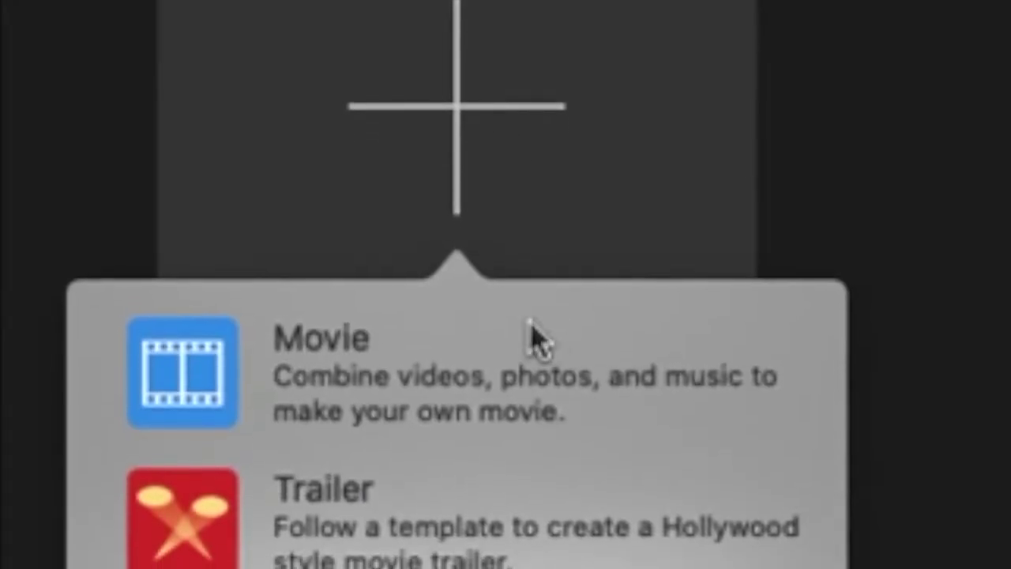
{"action": "left_click", "coordinate": [513, 405]}
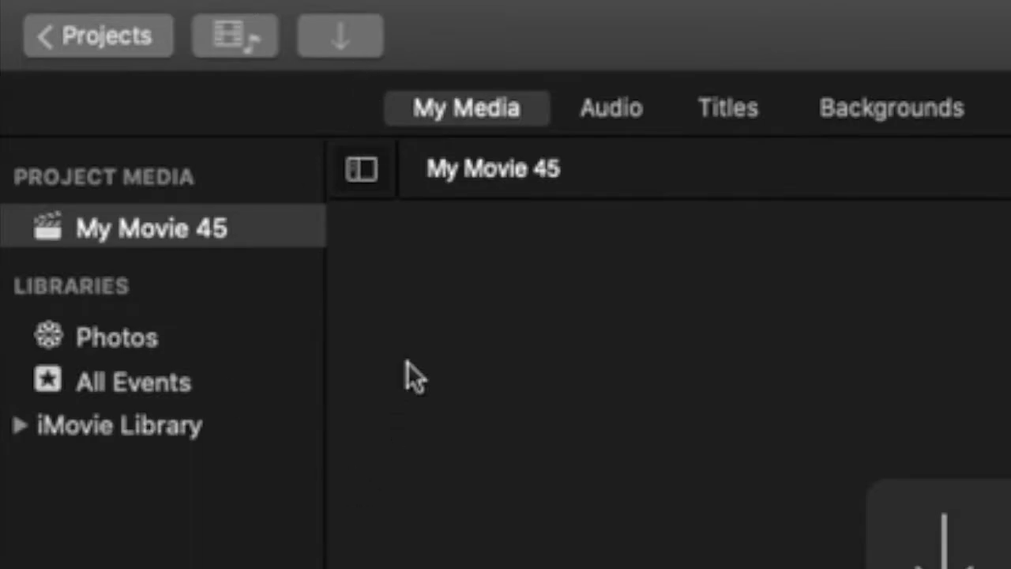
- Browse the source locations in the media import window and close it without importing anything
{"action": "left_click", "coordinate": [349, 38]}
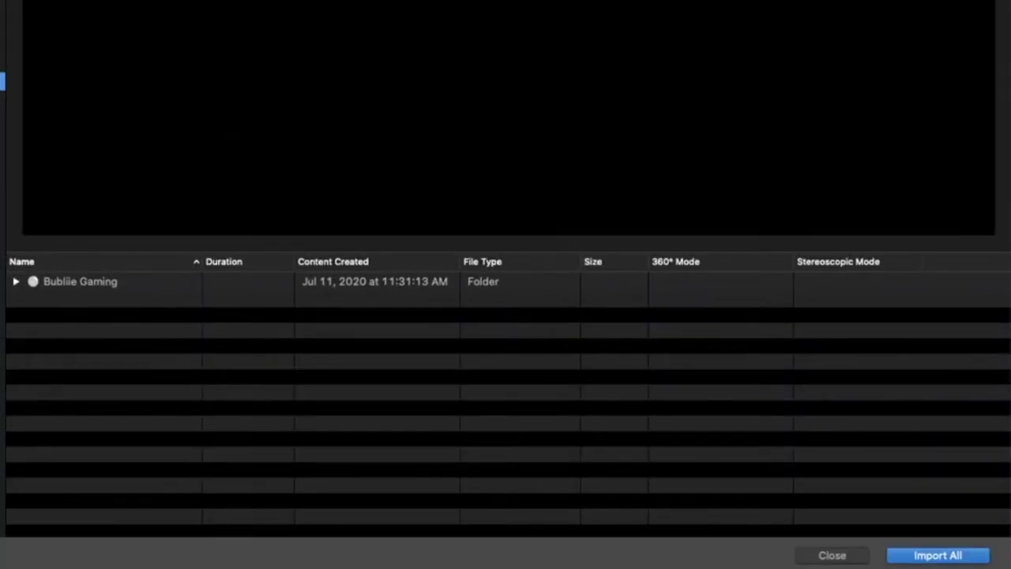
{"action": "left_click", "coordinate": [2, 35]}
{"action": "left_click", "coordinate": [2, 101]}
{"action": "left_click", "coordinate": [2, 81]}
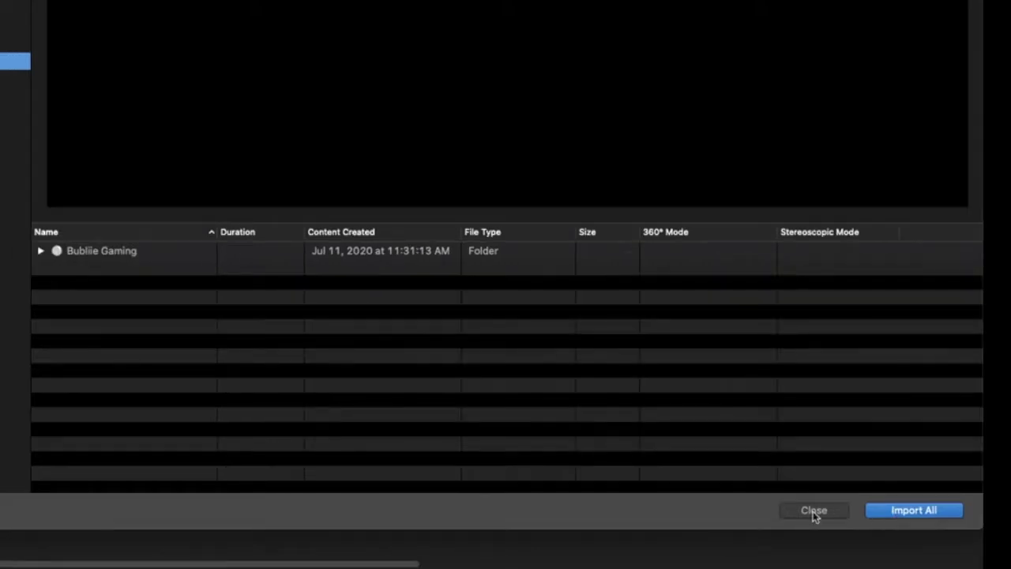
{"action": "left_click", "coordinate": [813, 510]}
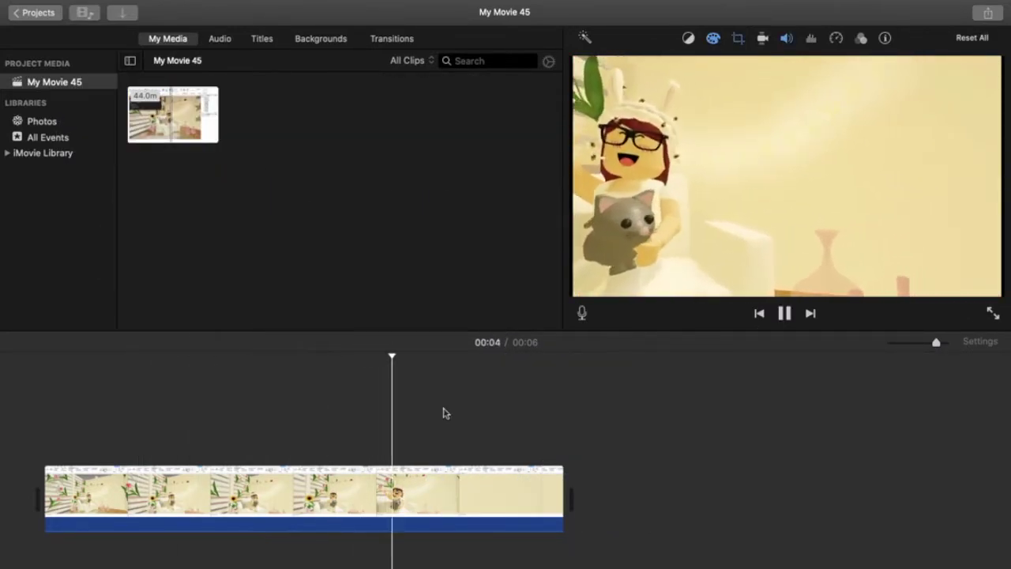
- Adjust the color correction of the timeline clip, changing its brightness and contrast levels and its saturation
{"action": "left_click", "coordinate": [32, 428]}
{"action": "left_click", "coordinate": [188, 512]}
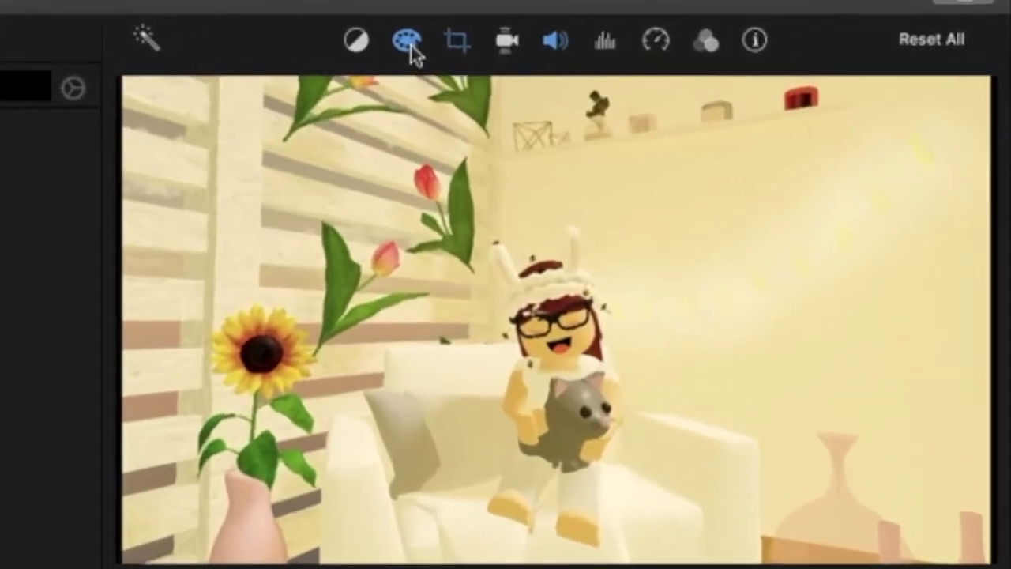
{"action": "left_click", "coordinate": [713, 38]}
{"action": "left_click_drag", "start_coordinate": [474, 75], "coordinate": [180, 79]}
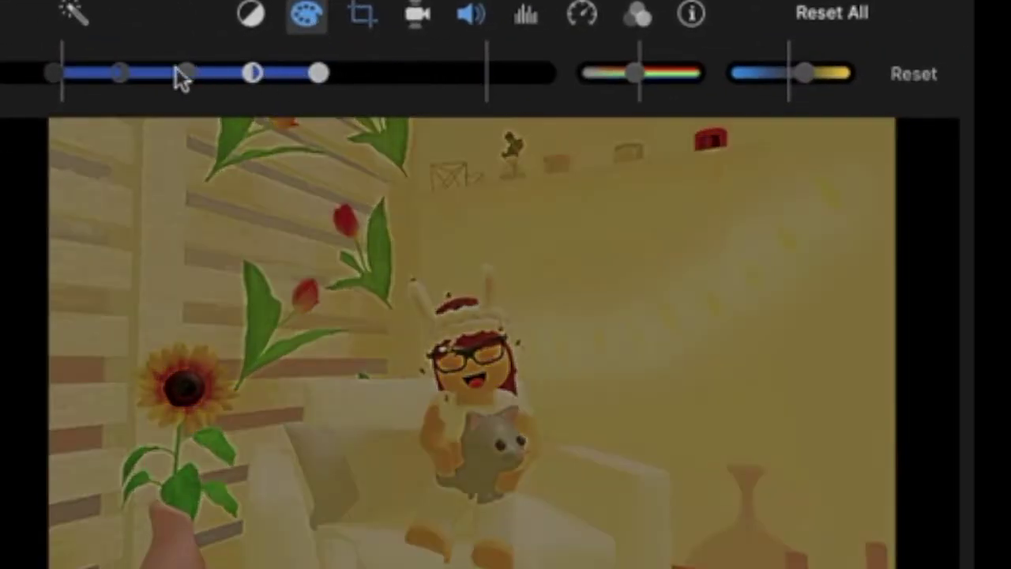
{"action": "left_click_drag", "start_coordinate": [77, 68], "coordinate": [452, 143]}
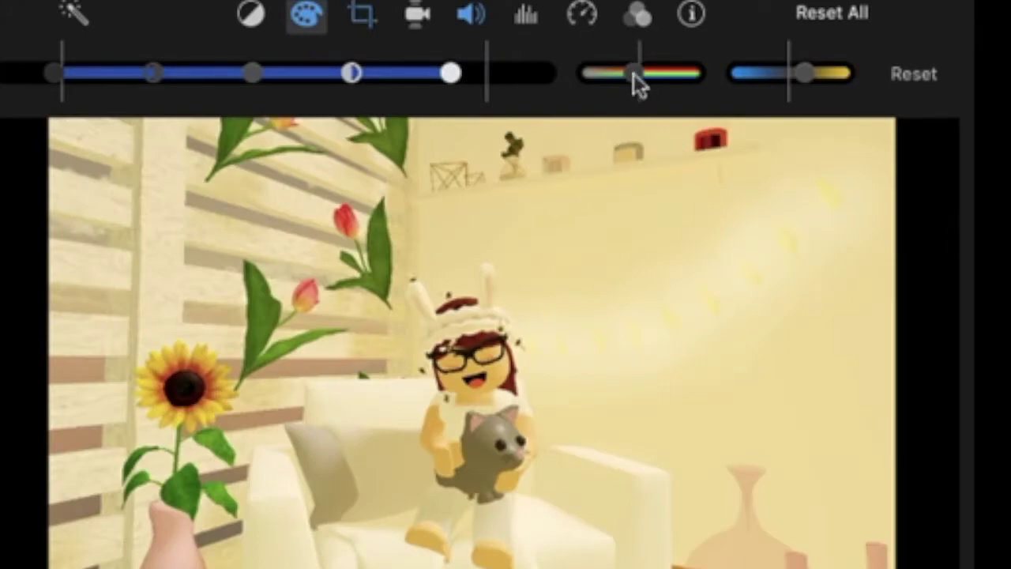
{"action": "left_click_drag", "start_coordinate": [634, 73], "coordinate": [753, 80]}
{"action": "left_click_drag", "start_coordinate": [691, 72], "coordinate": [589, 83]}
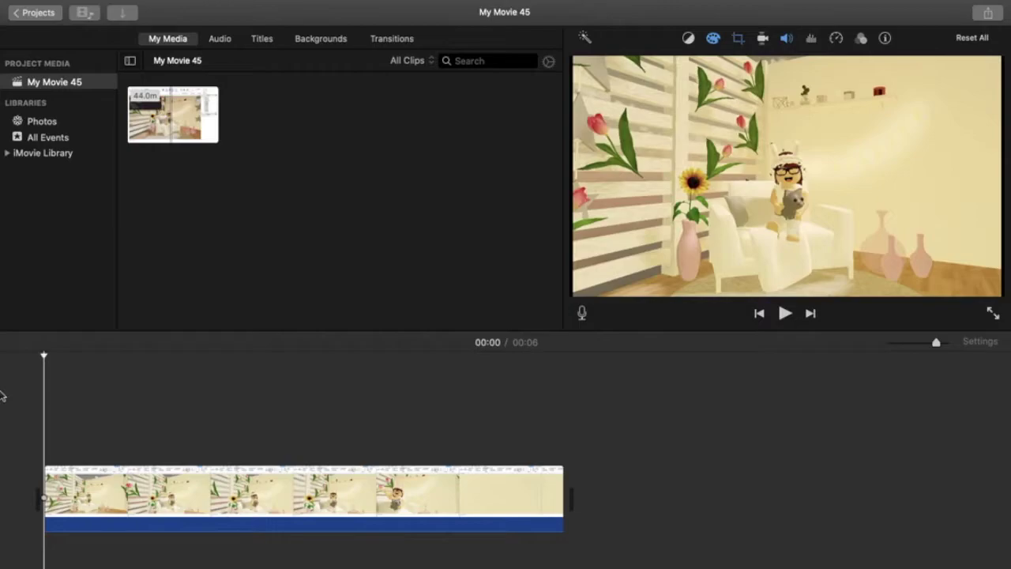
- Play the clip from its beginning to check the corrected picture
{"action": "key", "text": "space"}
{"action": "key", "text": "space"}
{"action": "key", "text": "space"}
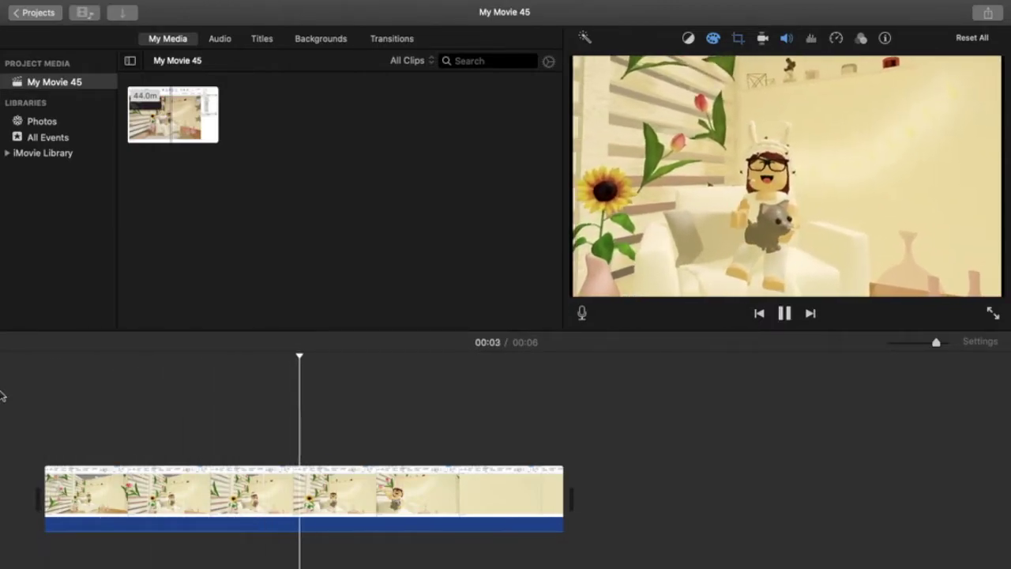
- Capture a screenshot of the clip's last frame in full-screen preview and return to the project
{"action": "left_click", "coordinate": [615, 434]}
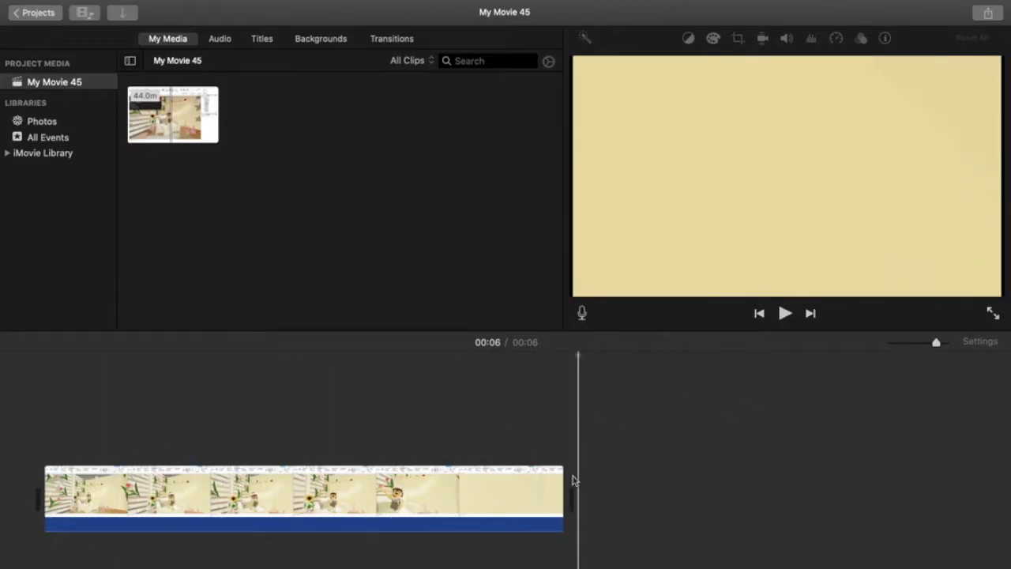
{"action": "left_click", "coordinate": [994, 316]}
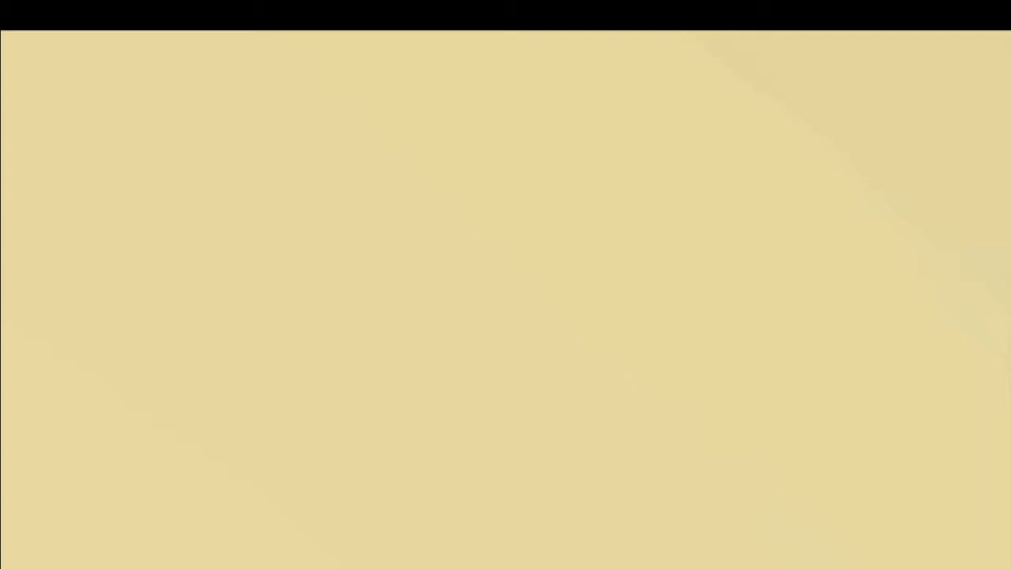
{"action": "key", "text": "super+shift+3"}
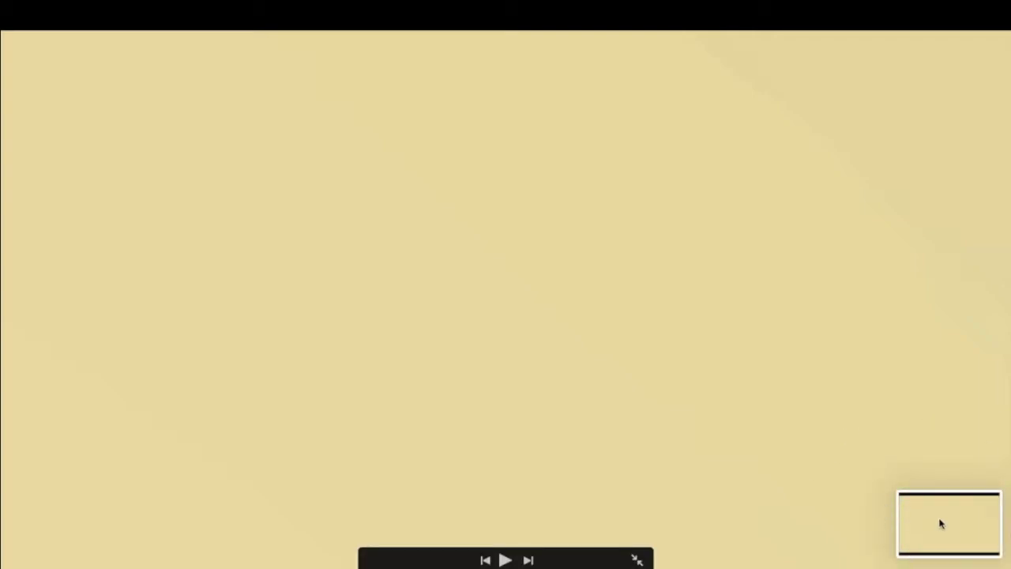
{"action": "left_click", "coordinate": [638, 559]}
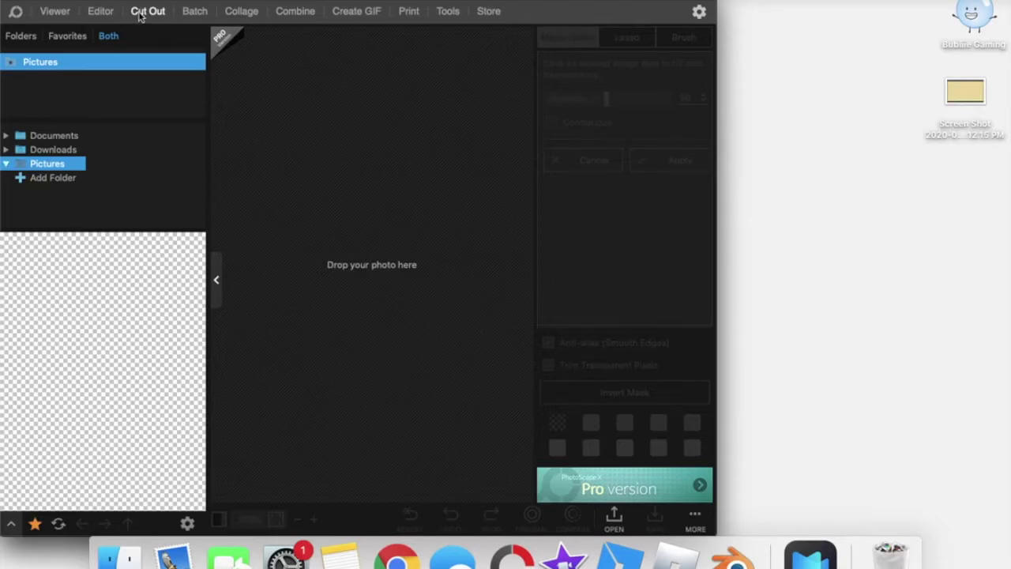
- Switch to PhotoScape X and open the new desktop screenshot in the Editor
{"action": "left_click", "coordinate": [95, 15]}
{"action": "left_click_drag", "start_coordinate": [953, 94], "coordinate": [506, 198]}
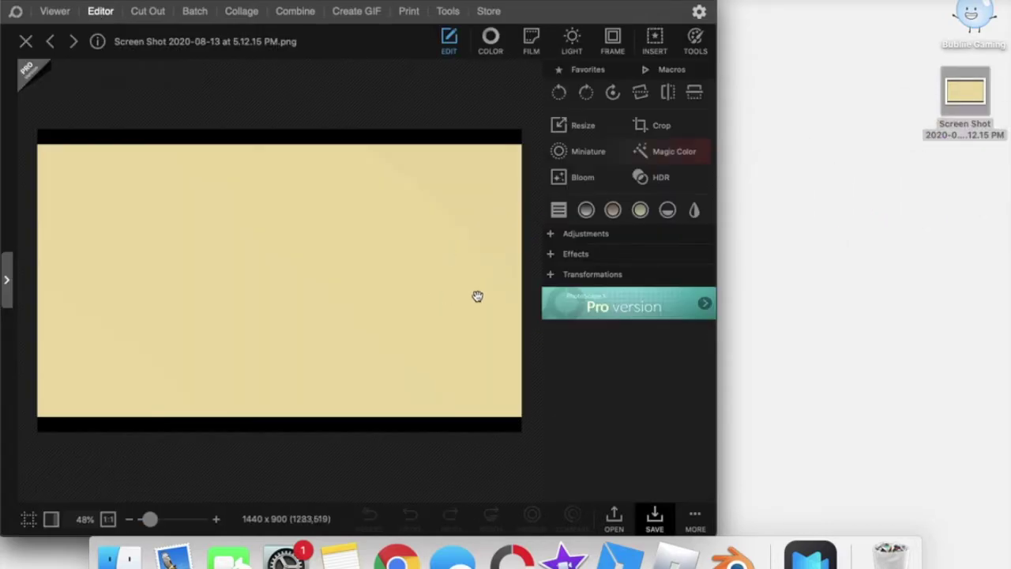
- Blur the edges of the screenshot along the black bars with the Blur brush at hardness 54, and save the image
{"action": "left_click", "coordinate": [695, 41]}
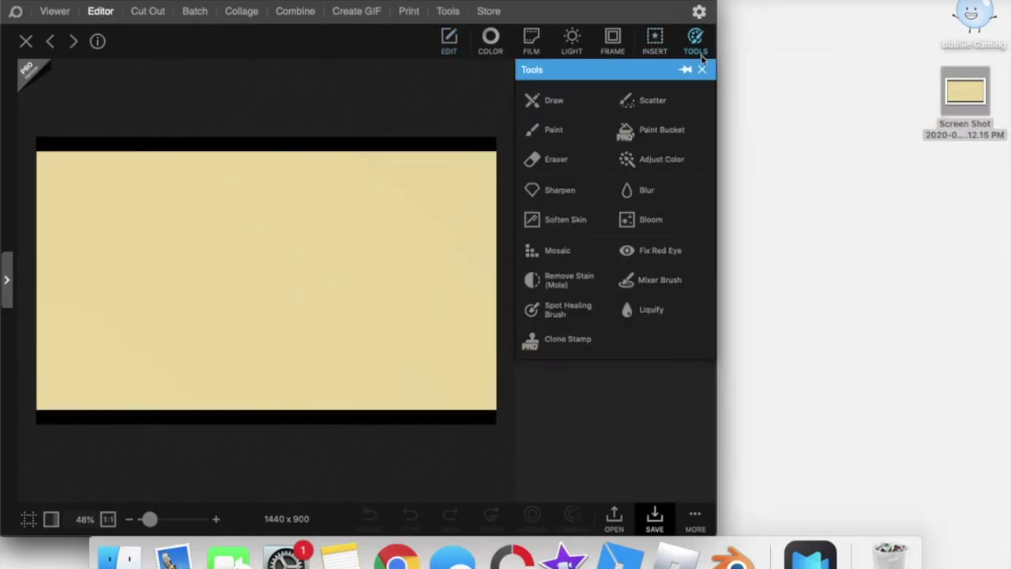
{"action": "left_click", "coordinate": [644, 192]}
{"action": "left_click_drag", "start_coordinate": [582, 181], "coordinate": [606, 182]}
{"action": "left_click", "coordinate": [503, 233]}
{"action": "mouse_move", "coordinate": [465, 304]}
{"action": "left_mouse_down"}
{"action": "mouse_move", "coordinate": [467, 203]}
{"action": "mouse_move", "coordinate": [386, 377]}
{"action": "mouse_move", "coordinate": [374, 311]}
{"action": "mouse_move", "coordinate": [278, 116]}
{"action": "mouse_move", "coordinate": [318, 199]}
{"action": "mouse_move", "coordinate": [93, 293]}
{"action": "mouse_move", "coordinate": [282, 422]}
{"action": "mouse_move", "coordinate": [198, 301]}
{"action": "left_mouse_up"}
{"action": "left_click_drag", "start_coordinate": [244, 395], "coordinate": [328, 407]}
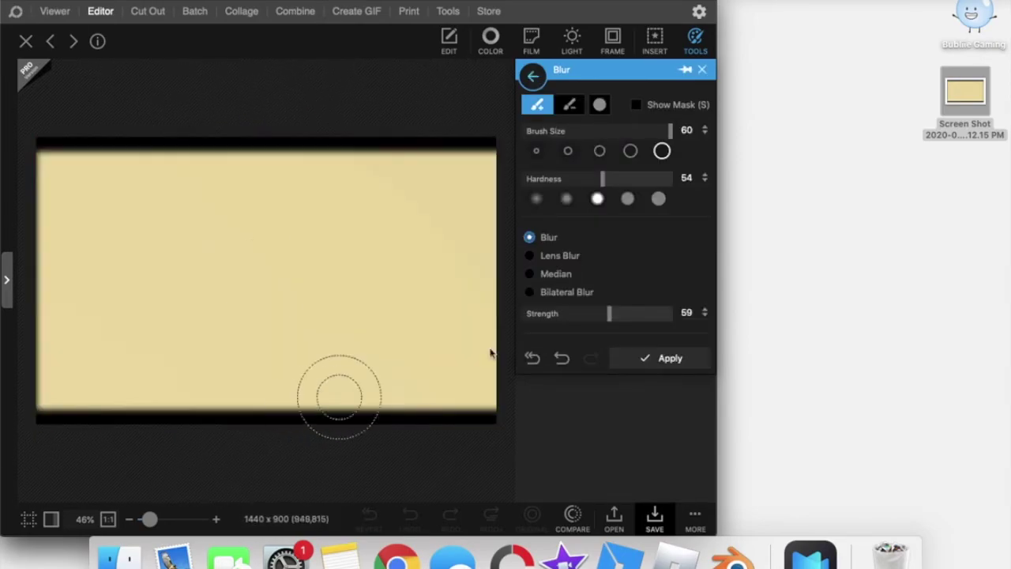
{"action": "left_click", "coordinate": [664, 350]}
{"action": "left_click", "coordinate": [659, 521]}
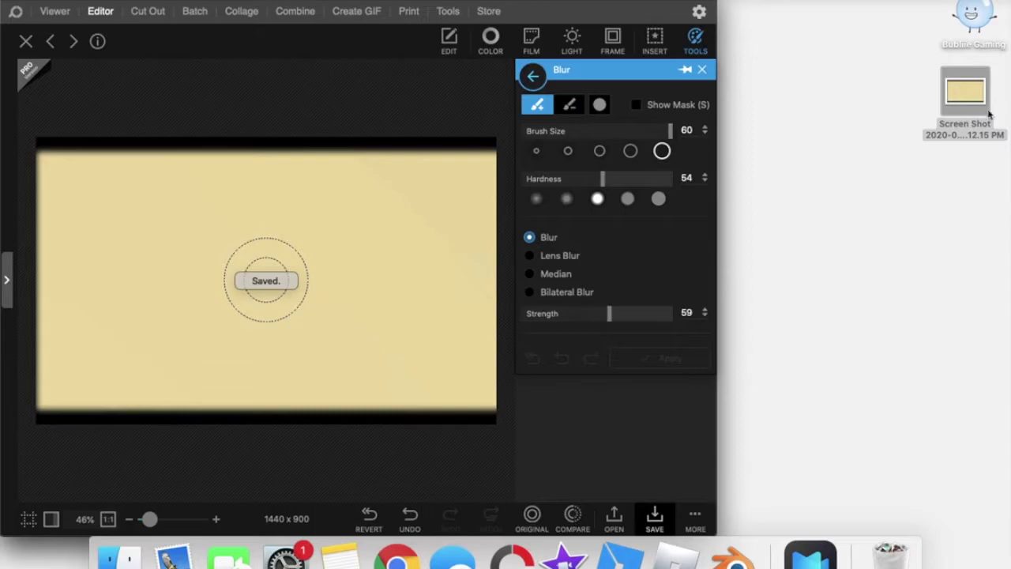
- Check the blurred screenshot, import it from the Desktop into the iMovie project and place it after the video clip on the timeline
{"action": "double_click", "coordinate": [972, 91]}
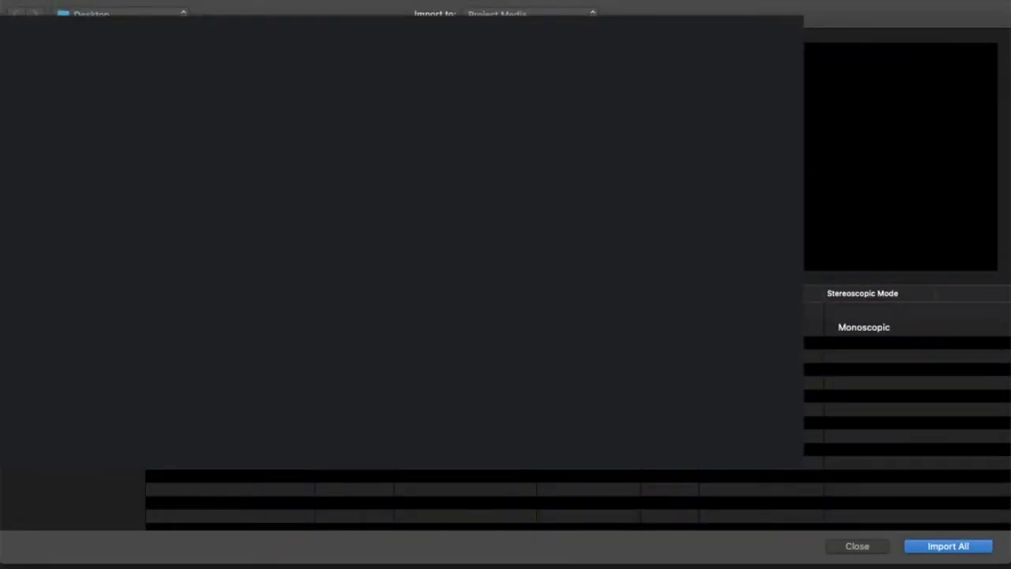
{"action": "left_click", "coordinate": [864, 327]}
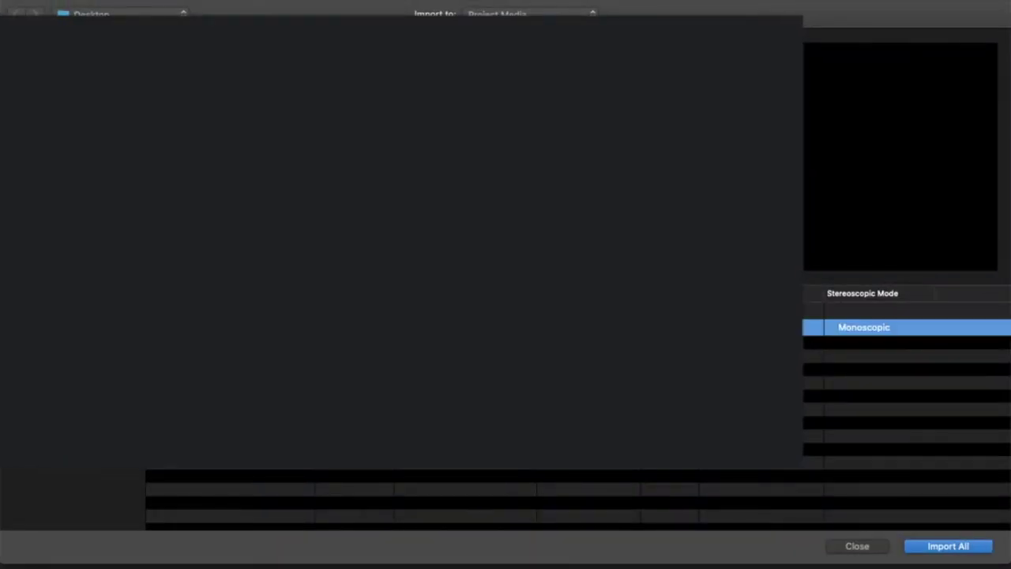
{"action": "left_click", "coordinate": [929, 547]}
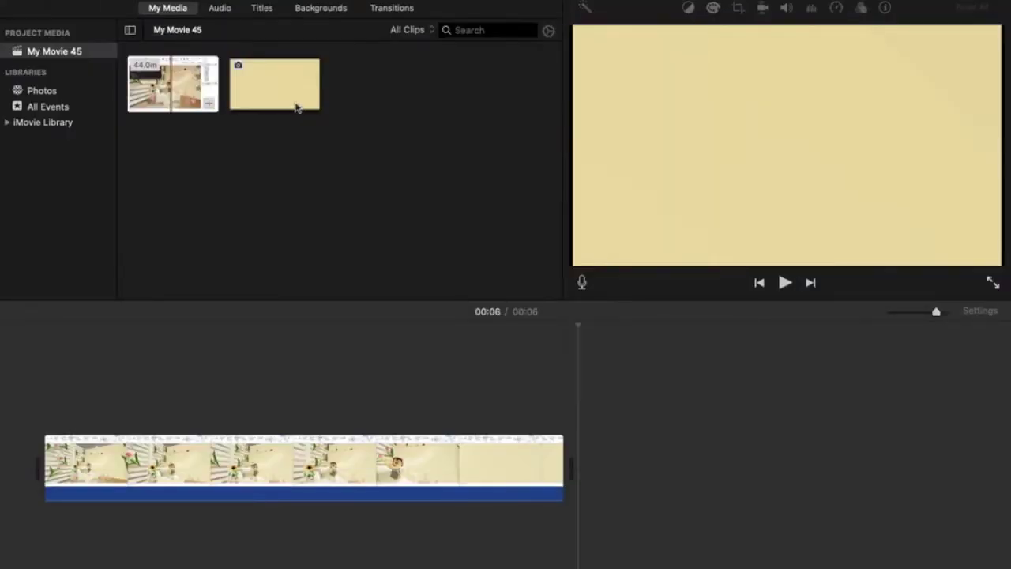
{"action": "left_click_drag", "start_coordinate": [289, 100], "coordinate": [640, 439]}
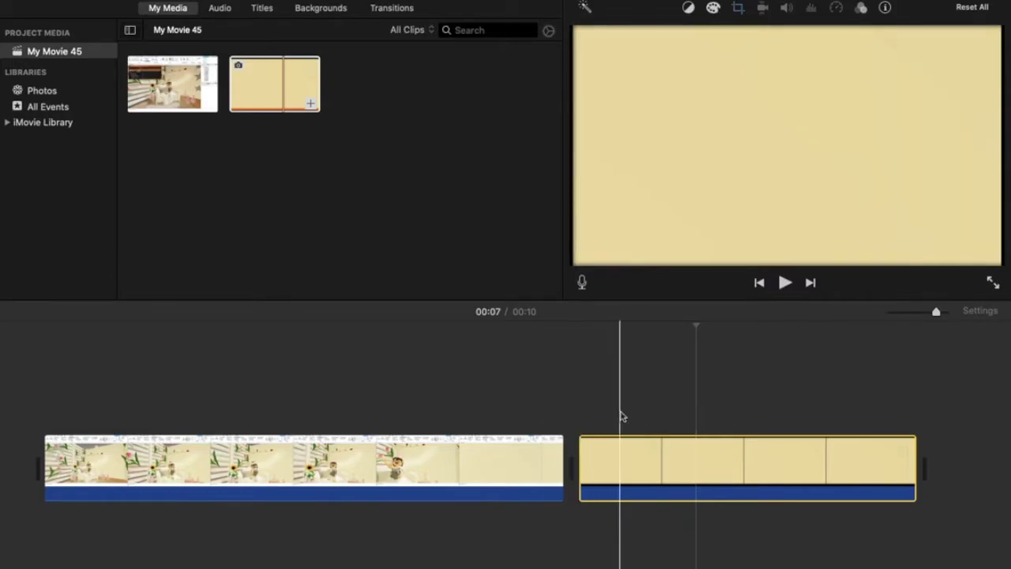
- Set the still image's crop style to Crop to Fill and play back the result
{"action": "key", "text": "space"}
{"action": "key", "text": "c"}
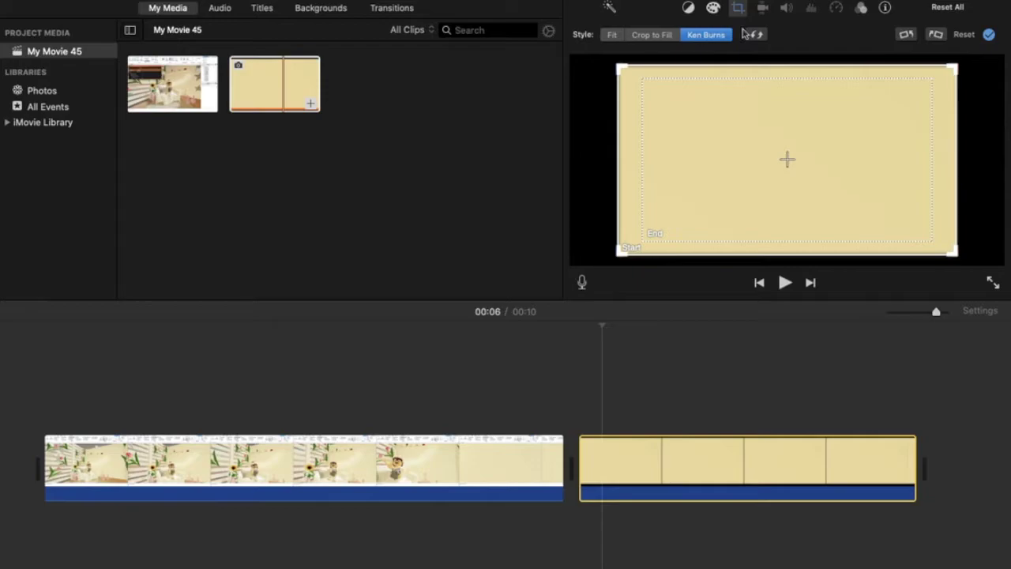
{"action": "left_click", "coordinate": [641, 34]}
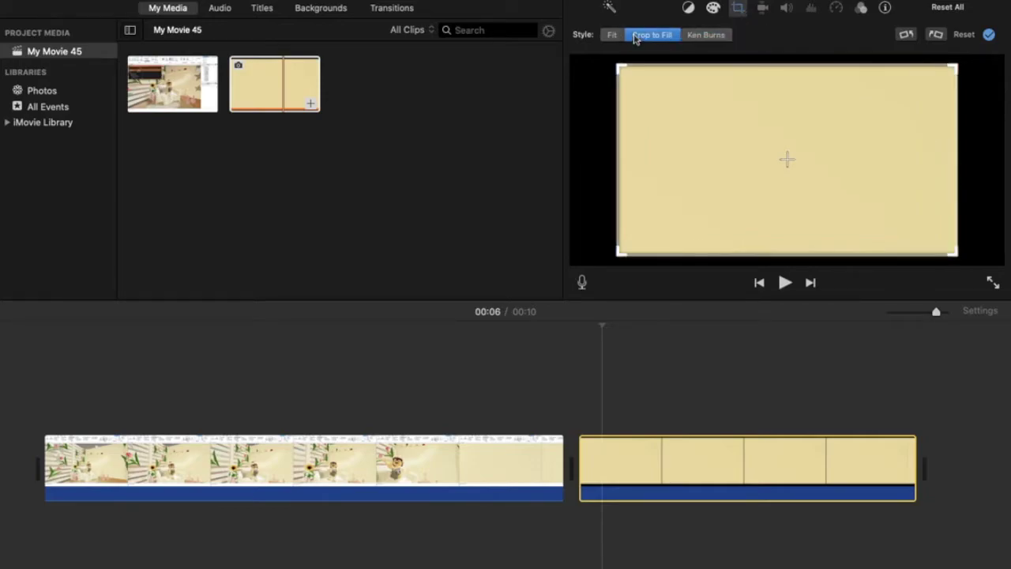
{"action": "key", "text": "space"}
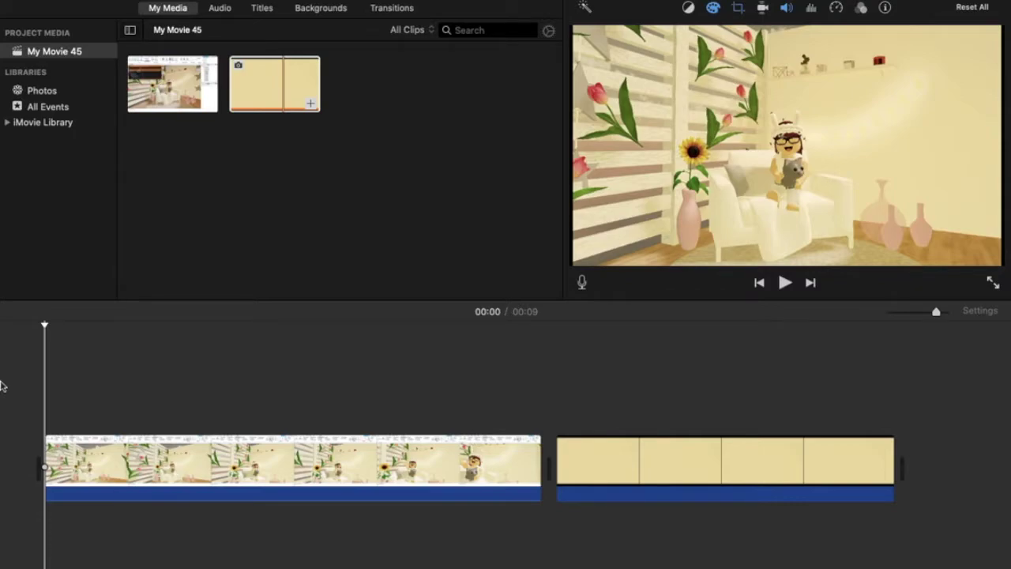
{"action": "left_click", "coordinate": [2, 385]}
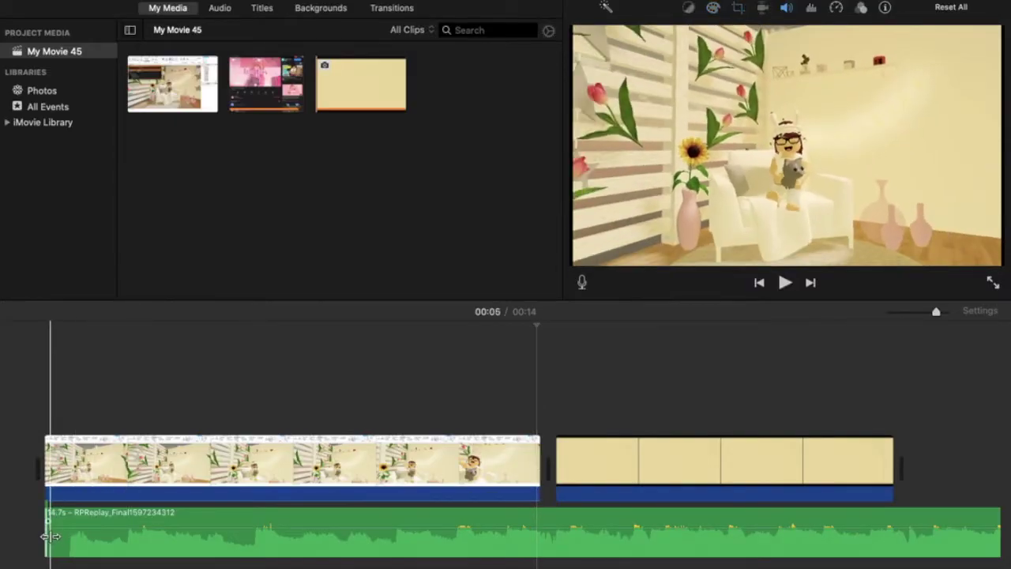
{"action": "left_click_drag", "start_coordinate": [49, 536], "coordinate": [87, 545]}
{"action": "left_click", "coordinate": [147, 411]}
{"action": "left_click_drag", "start_coordinate": [38, 450], "coordinate": [41, 460]}
{"action": "left_click_drag", "start_coordinate": [51, 463], "coordinate": [63, 462]}
- Split the first video clip about 4 seconds in, and go to the cut
{"action": "left_click", "coordinate": [430, 485]}
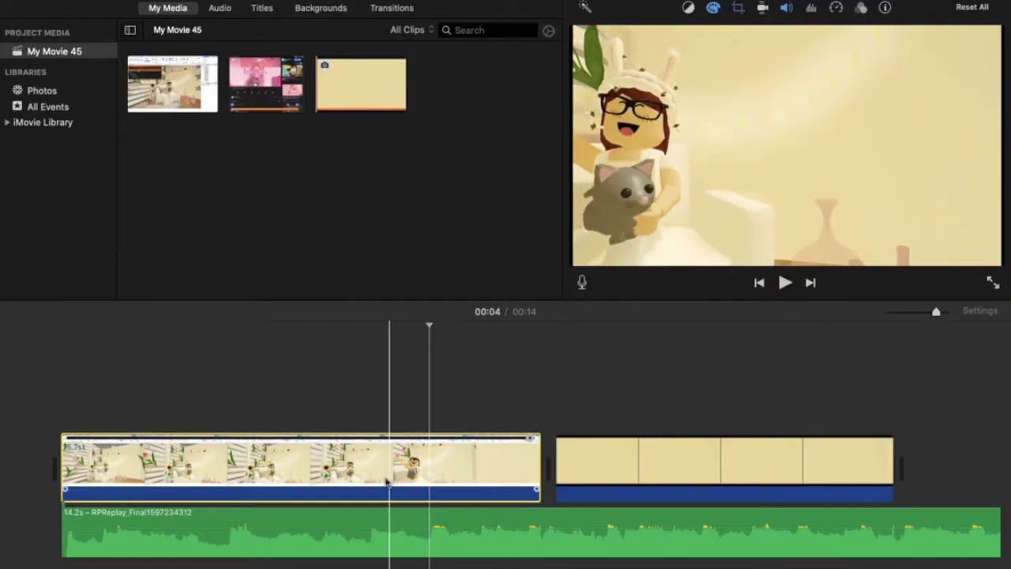
{"action": "key", "text": "super+b"}
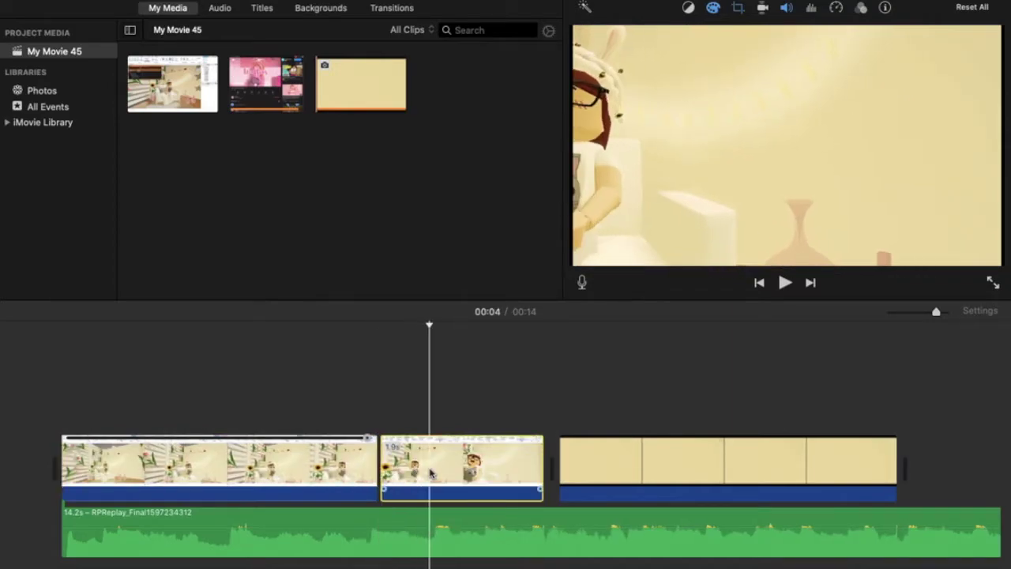
{"action": "left_click", "coordinate": [372, 416]}
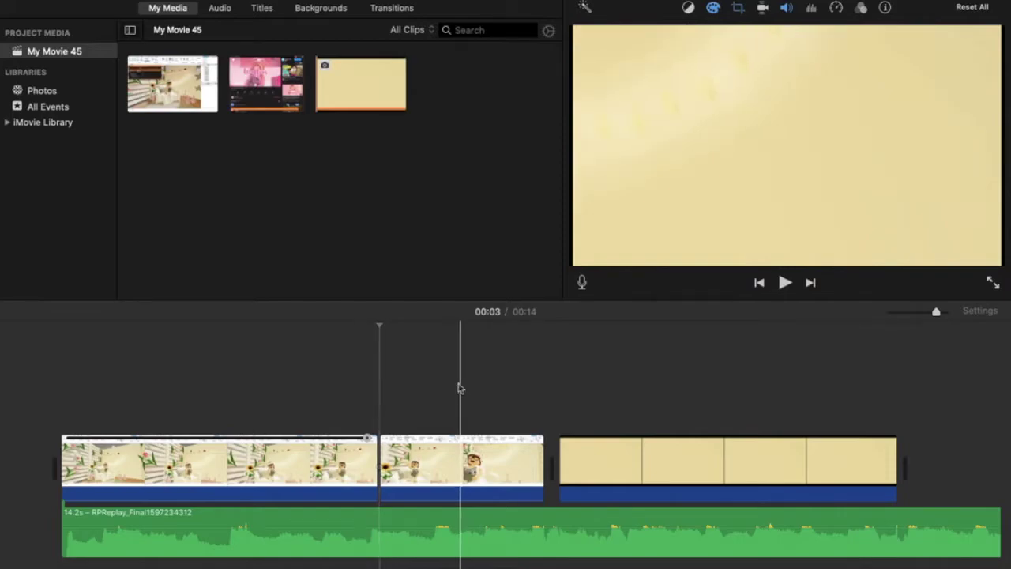
- Speed up the short second segment of the split video clip
{"action": "left_click", "coordinate": [461, 388]}
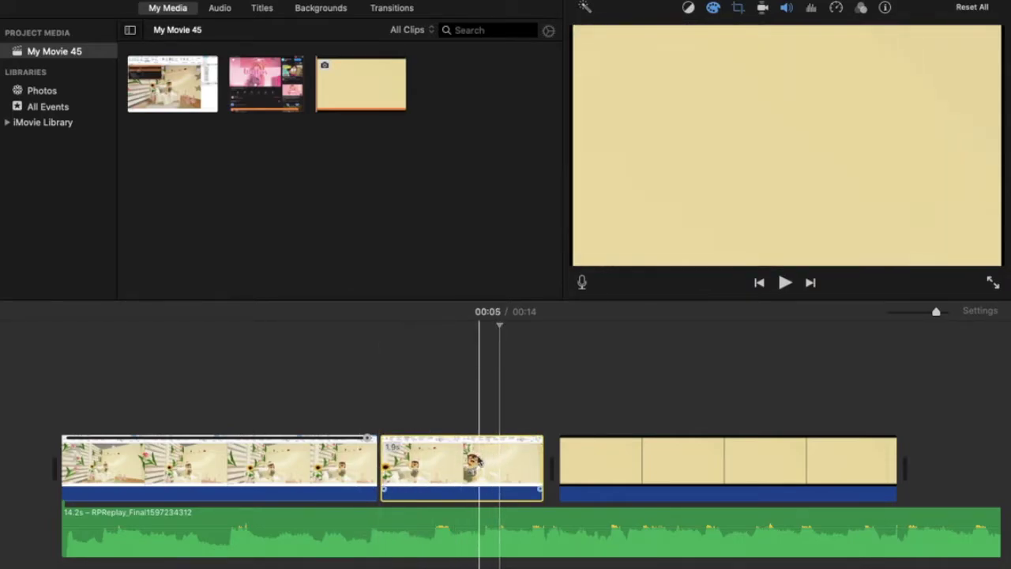
{"action": "left_click", "coordinate": [456, 452]}
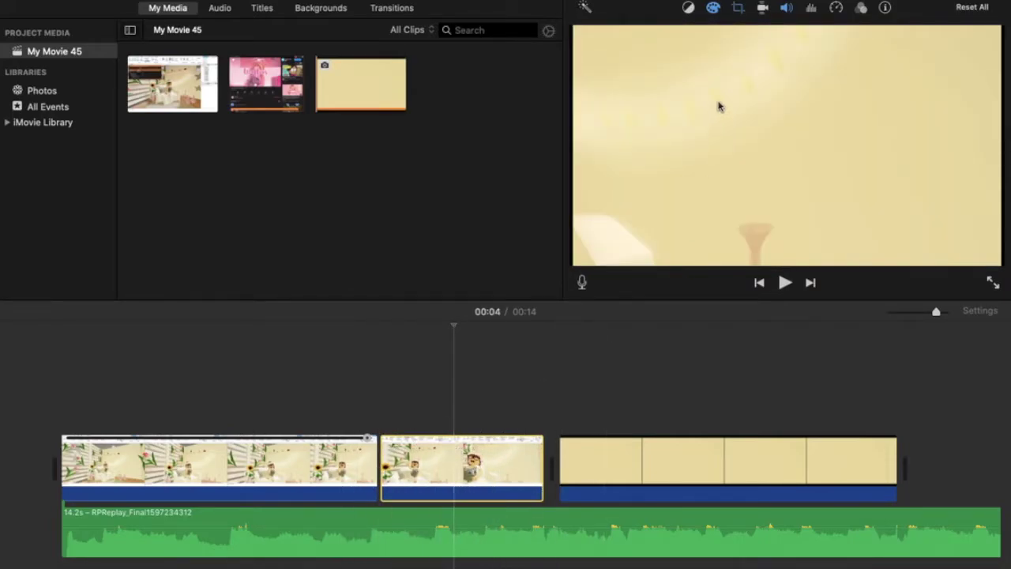
{"action": "left_click", "coordinate": [835, 9]}
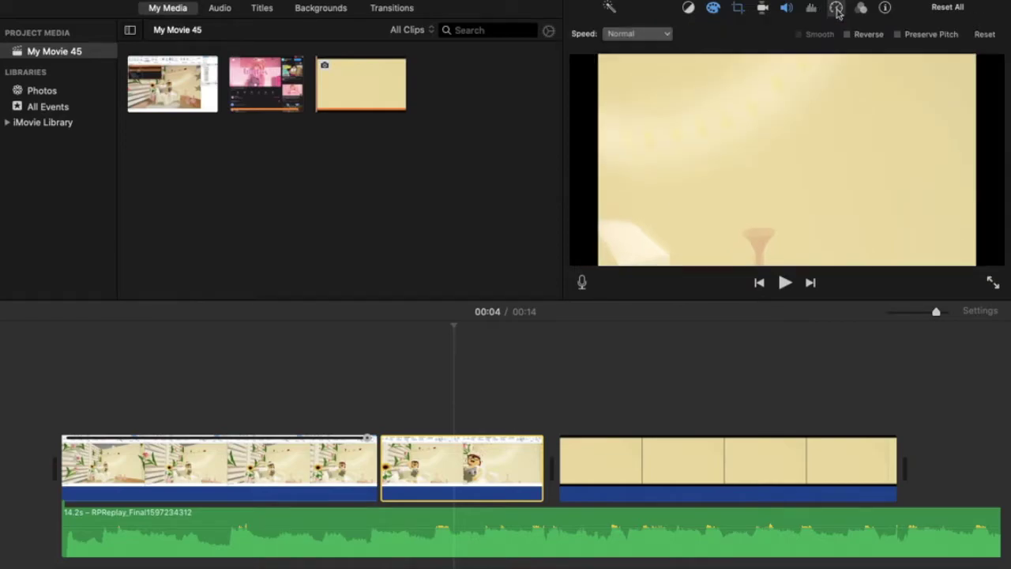
{"action": "left_click", "coordinate": [649, 36]}
{"action": "left_click", "coordinate": [640, 73]}
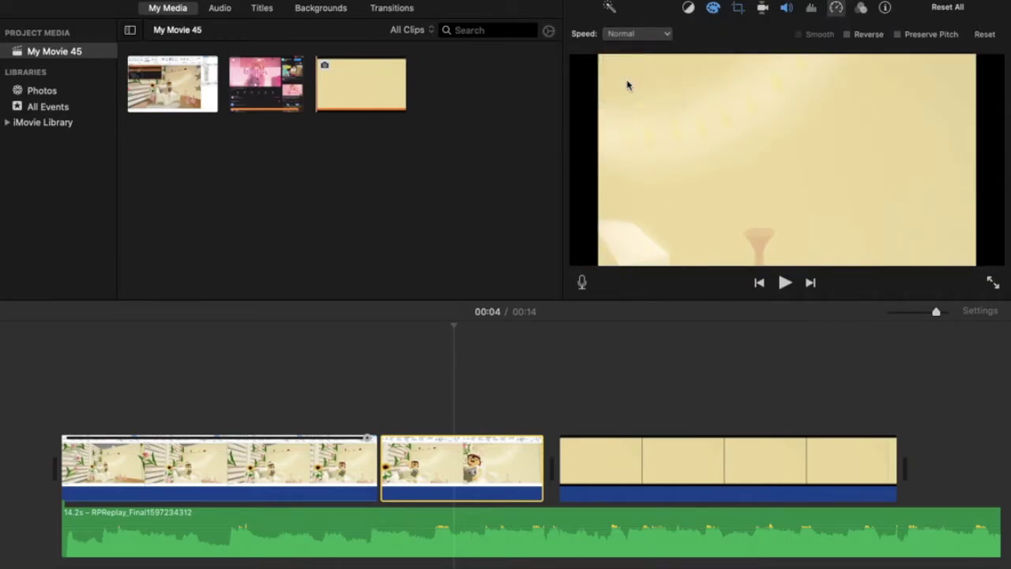
- Trim the end of the sped-up segment slightly so the still image starts sooner
{"action": "left_click_drag", "start_coordinate": [469, 459], "coordinate": [456, 458]}
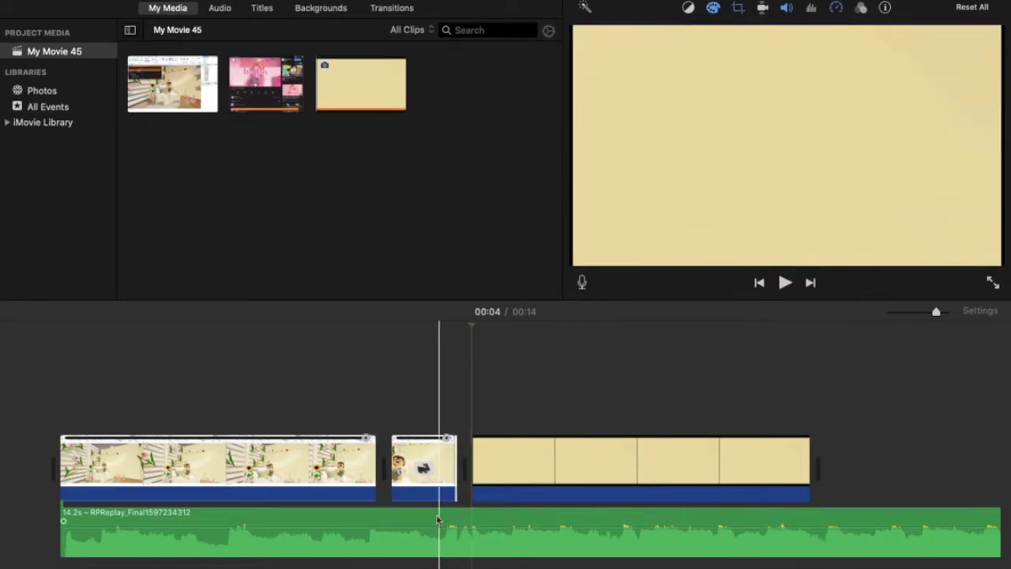
{"action": "left_click_drag", "start_coordinate": [456, 476], "coordinate": [448, 477]}
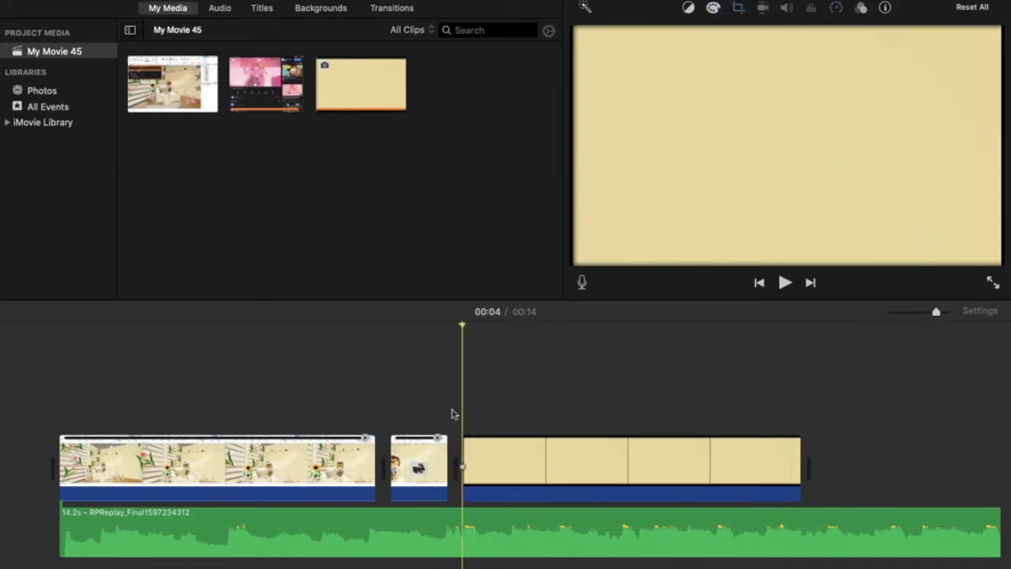
- Review the edit from the beginning up to the start of the still image
{"action": "left_click", "coordinate": [28, 415]}
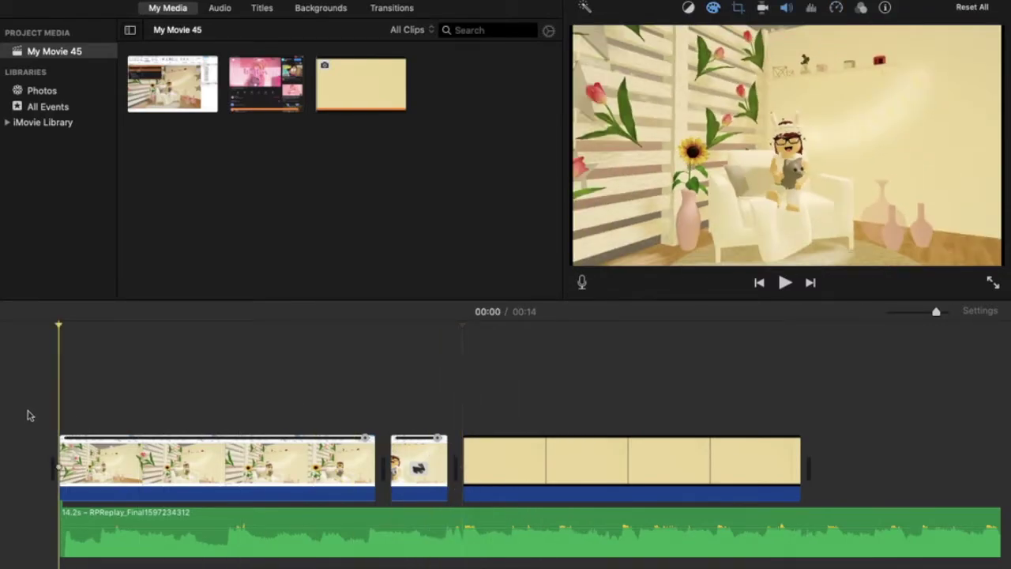
{"action": "left_click", "coordinate": [460, 409]}
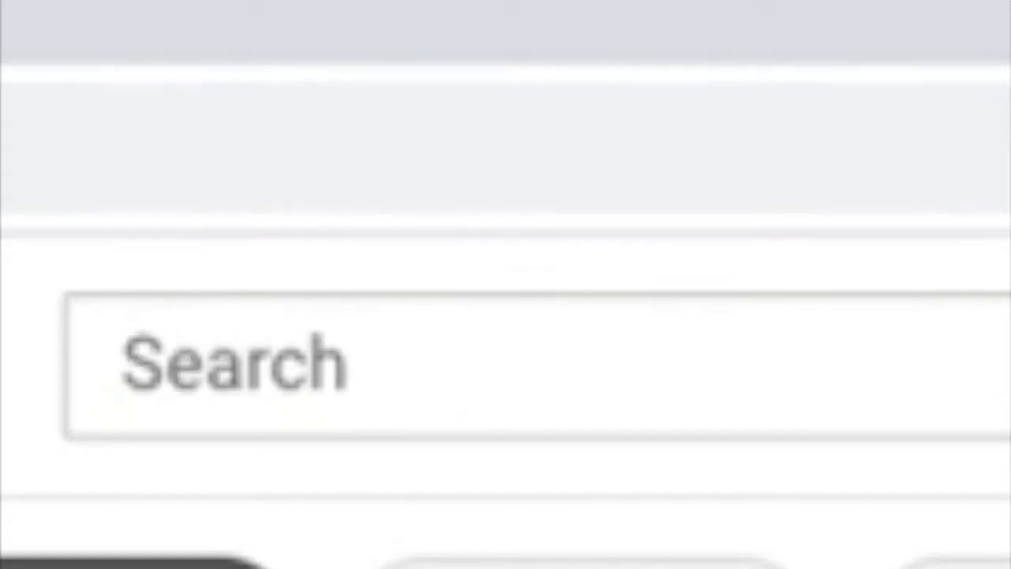
- Switch to YouTube in the browser and search for "heart green screen overlay"
{"action": "left_click", "coordinate": [158, 363]}
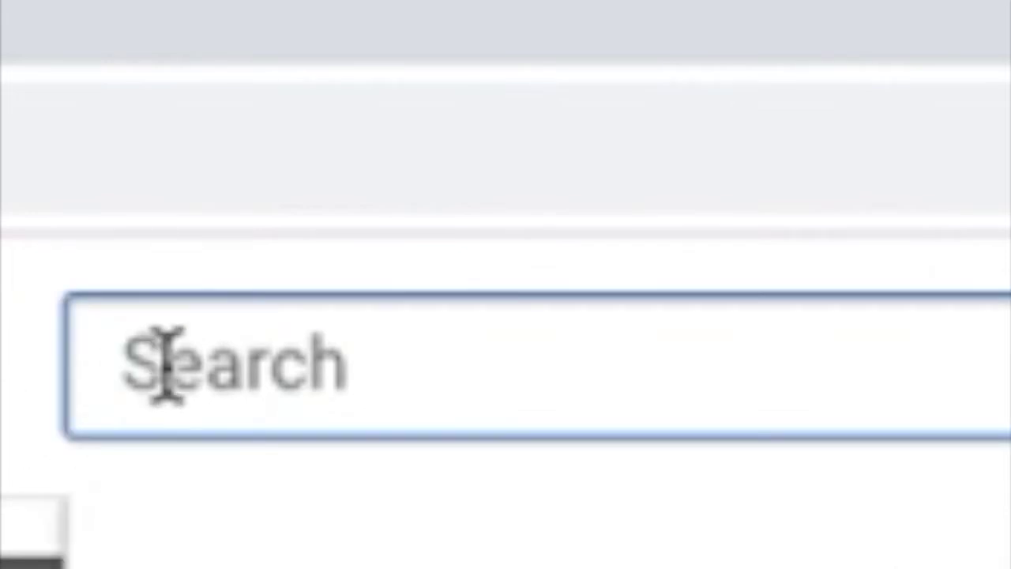
{"action": "type", "text": "heart"}
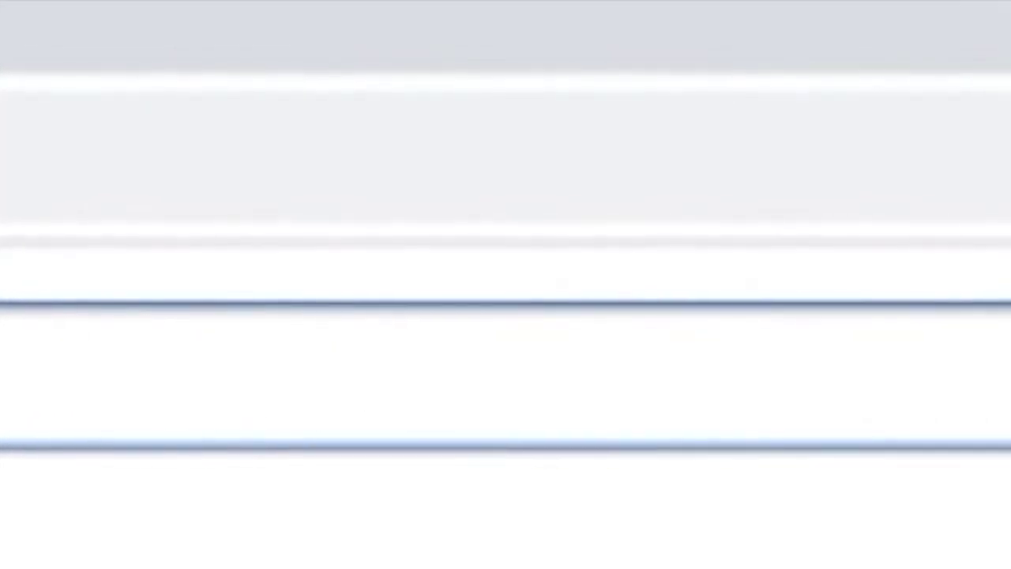
{"action": "type", "text": " green screen overlay"}
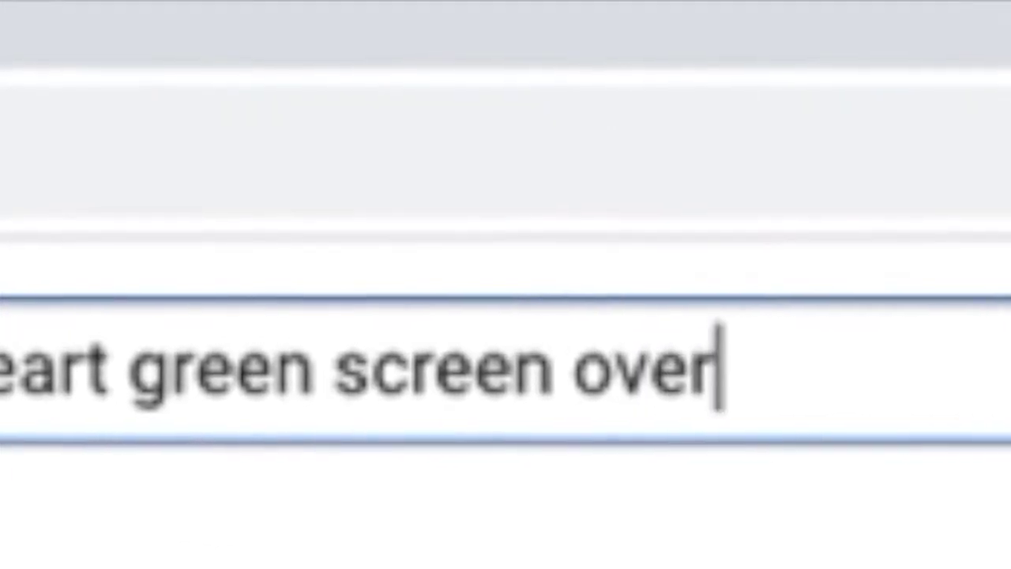
{"action": "key", "text": "Return"}
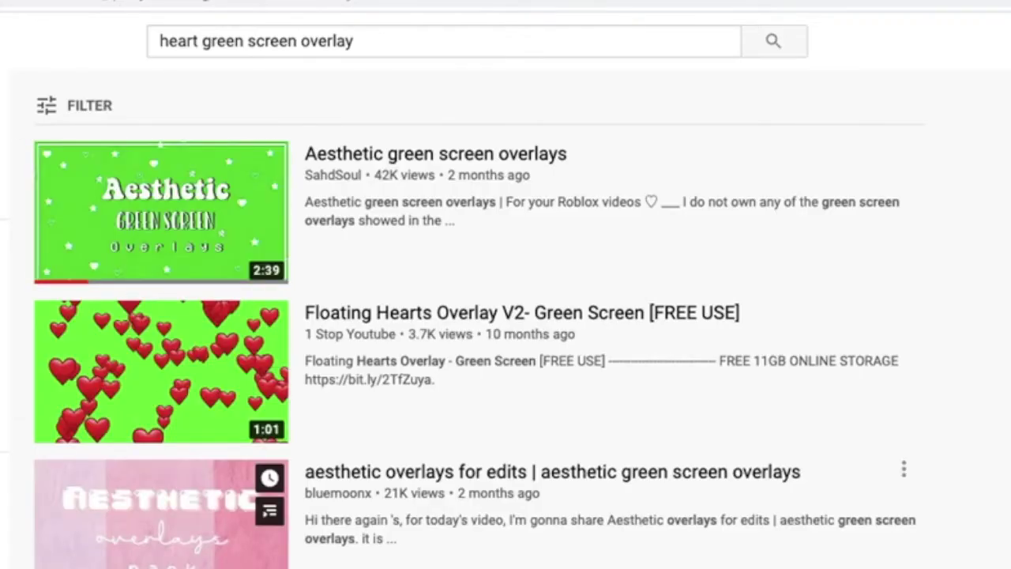
- Look through the search results and open the "Aesthetic green screen overlays" video
{"action": "scroll", "coordinate": [158, 506], "scroll_direction": "down", "scroll_amount": 7}
{"action": "mouse_move", "coordinate": [173, 228]}
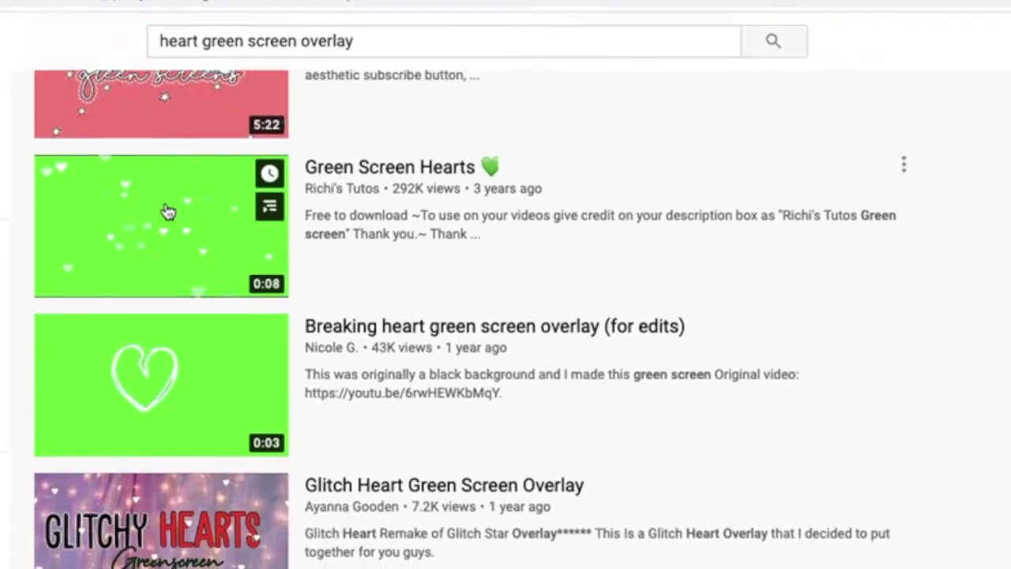
{"action": "scroll", "coordinate": [168, 212], "scroll_direction": "up", "scroll_amount": 7}
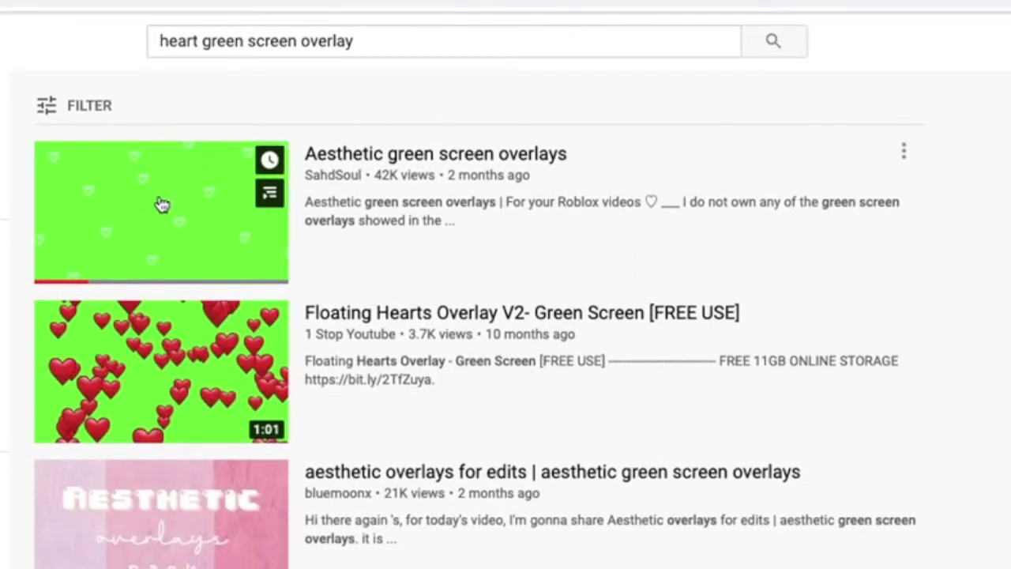
{"action": "left_click", "coordinate": [161, 205]}
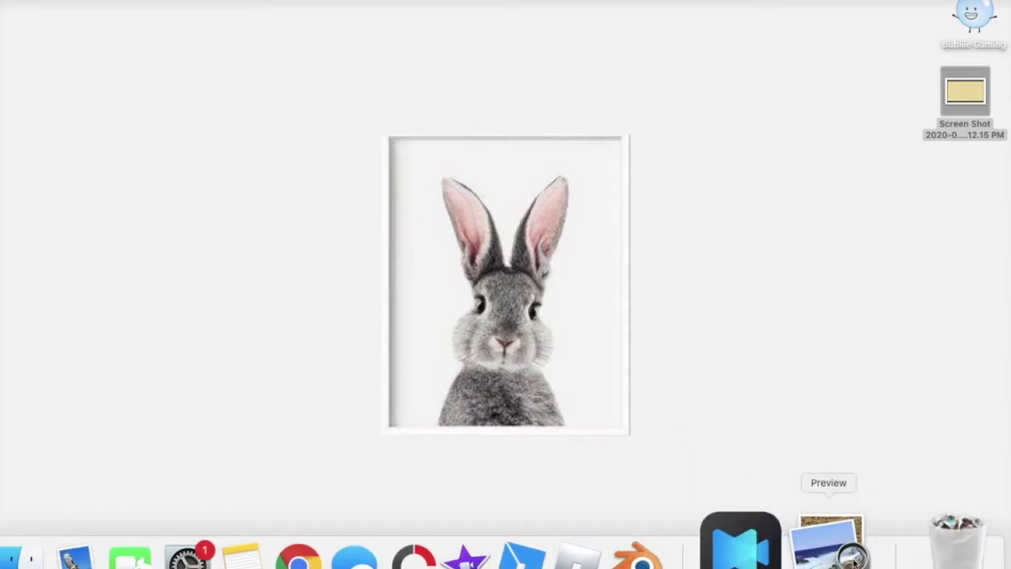
- Find and launch QuickTime Player, and dismiss its file chooser
{"action": "left_click", "coordinate": [829, 546]}
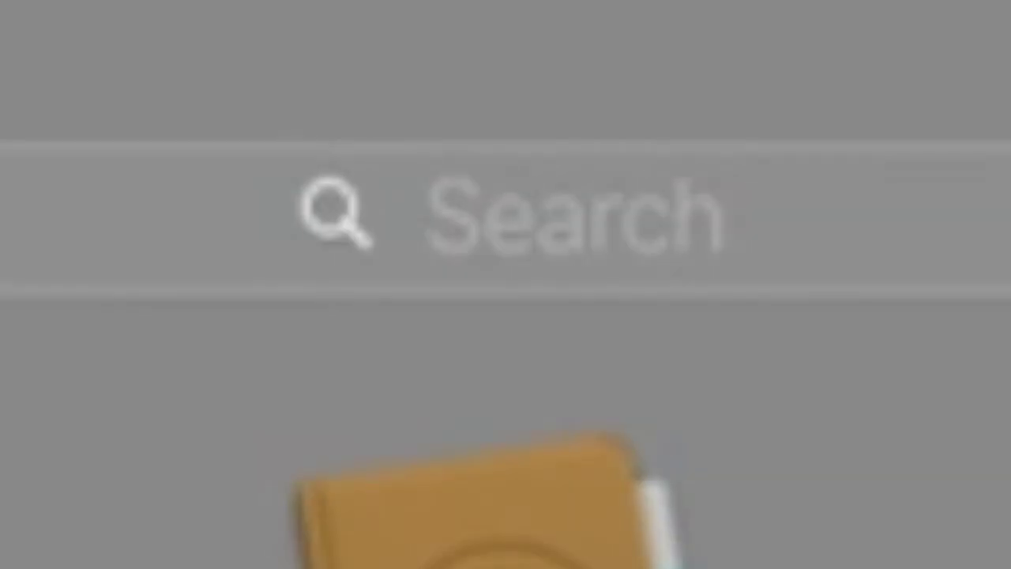
{"action": "left_click", "coordinate": [487, 232]}
{"action": "type", "text": "qui"}
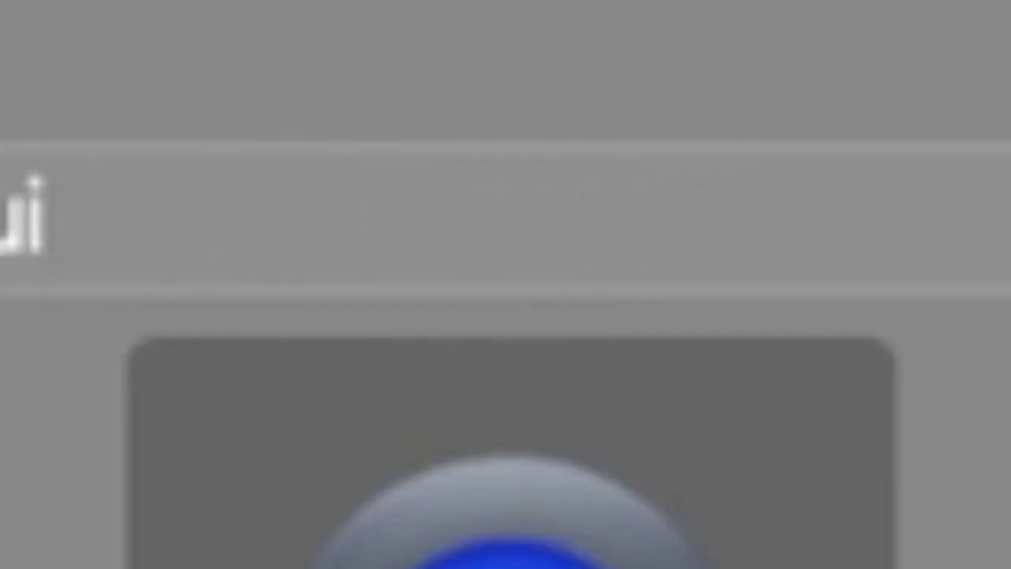
{"action": "key", "text": "Return"}
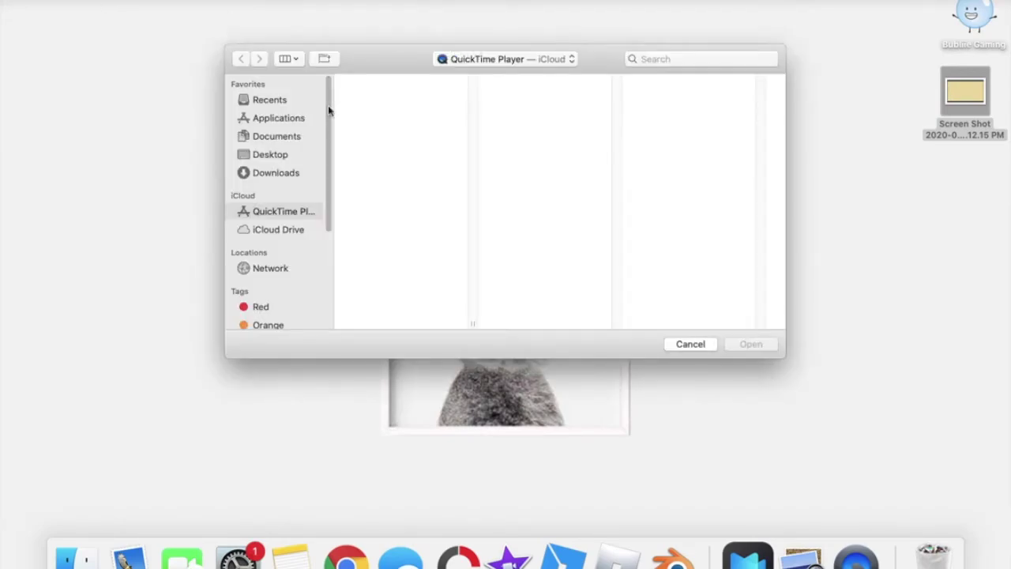
{"action": "left_click", "coordinate": [709, 347]}
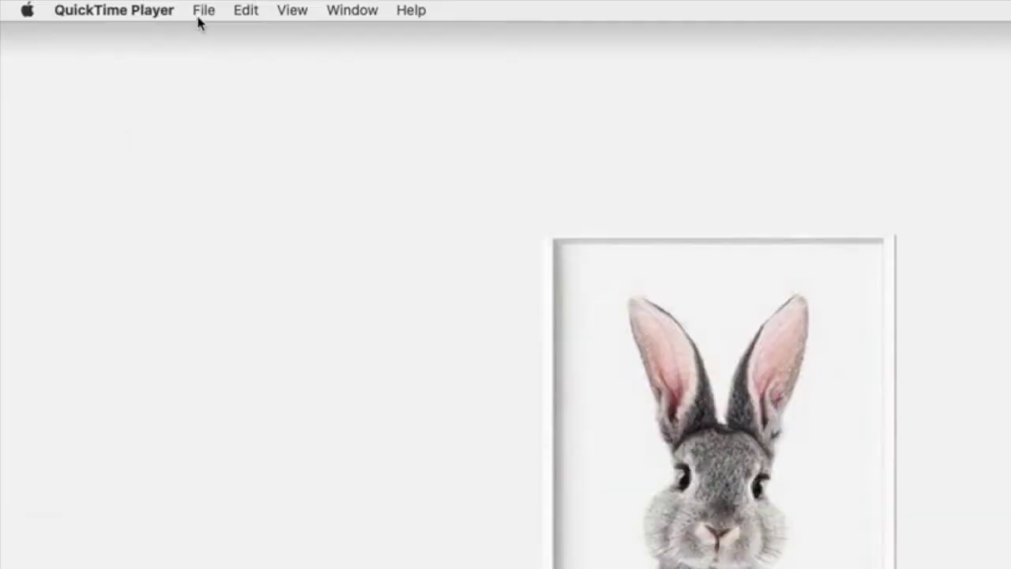
- Make a new screen recording of the playing green screen overlays video, and stop it once the hearts are captured
{"action": "left_click", "coordinate": [204, 11]}
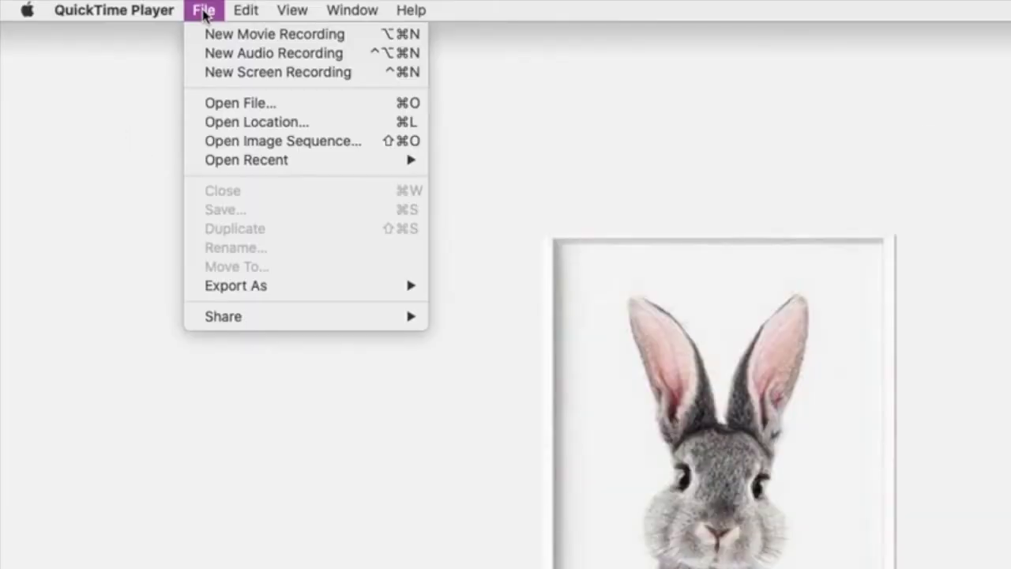
{"action": "left_click", "coordinate": [222, 74]}
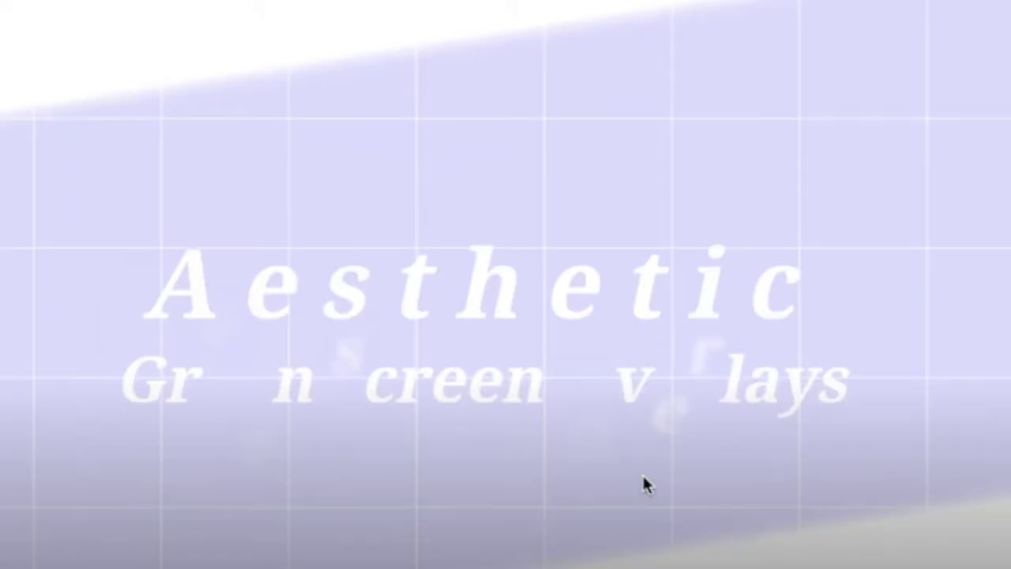
{"action": "left_click", "coordinate": [689, 467]}
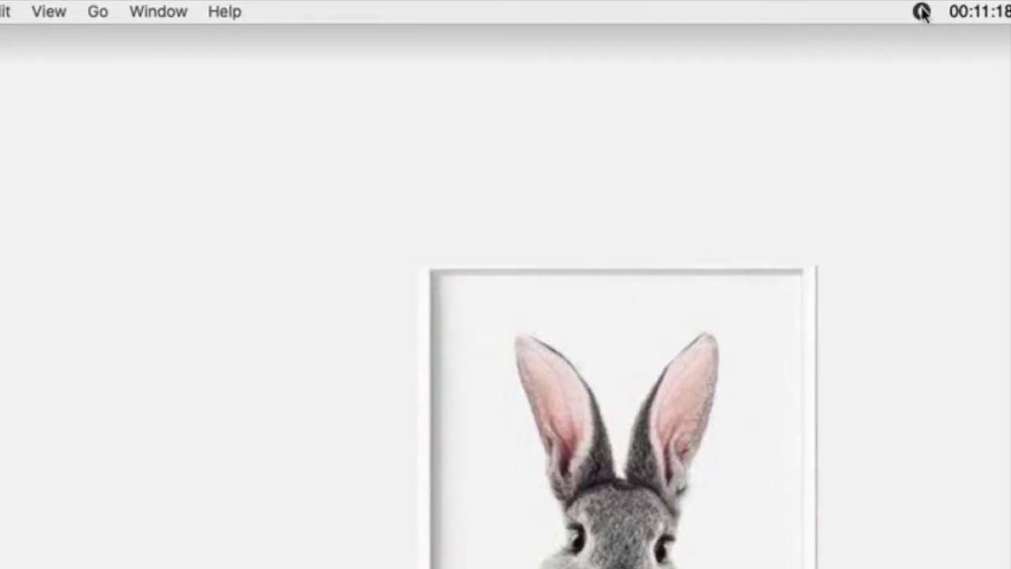
{"action": "left_click", "coordinate": [922, 12]}
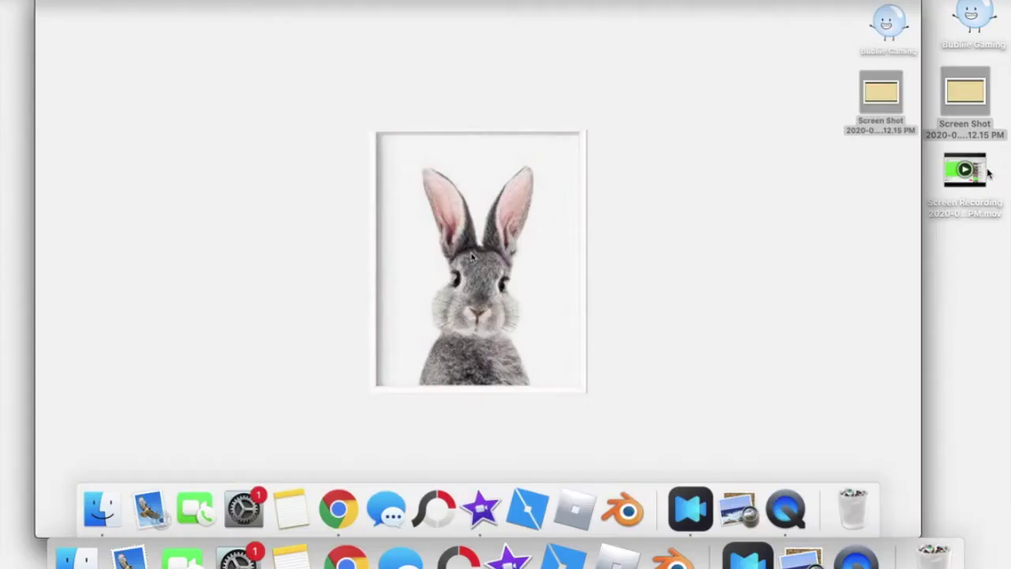
- Switch back to iMovie, import the new screen recording into My Movie 45, and place it above the main clips near the still image
{"action": "mouse_move", "coordinate": [295, 148]}
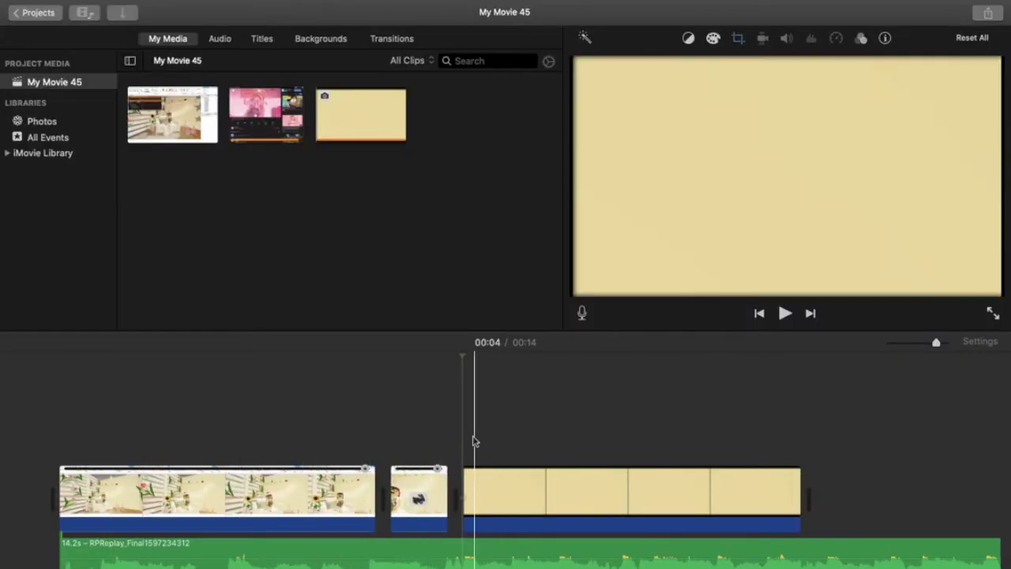
{"action": "left_click", "coordinate": [113, 14]}
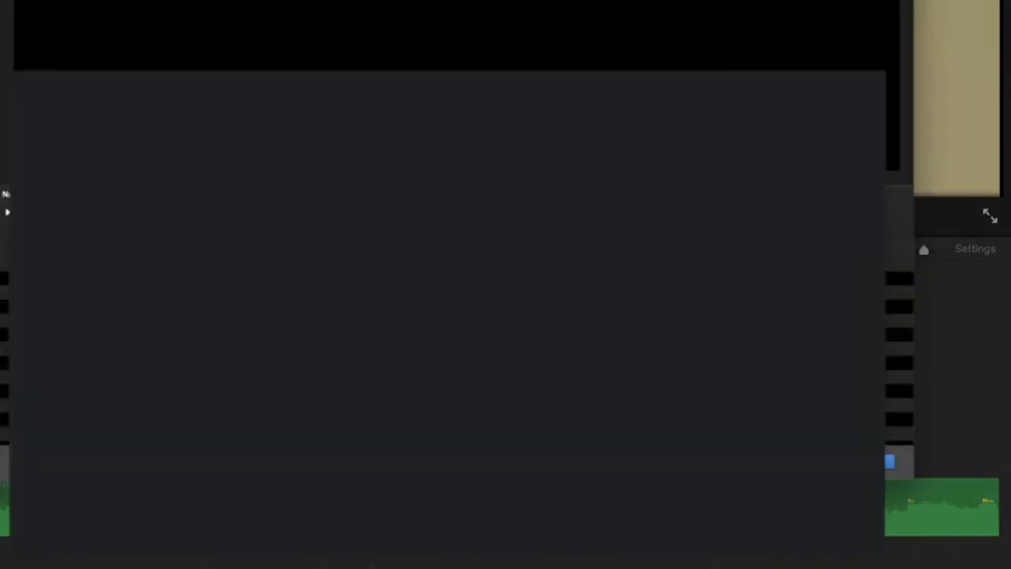
{"action": "left_click", "coordinate": [940, 525]}
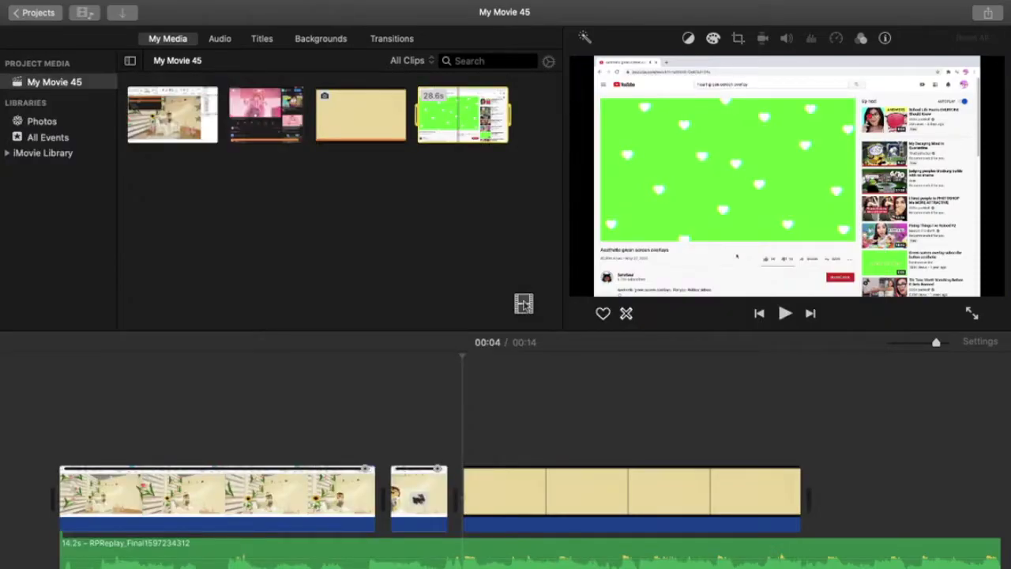
{"action": "left_click_drag", "start_coordinate": [524, 303], "coordinate": [682, 451]}
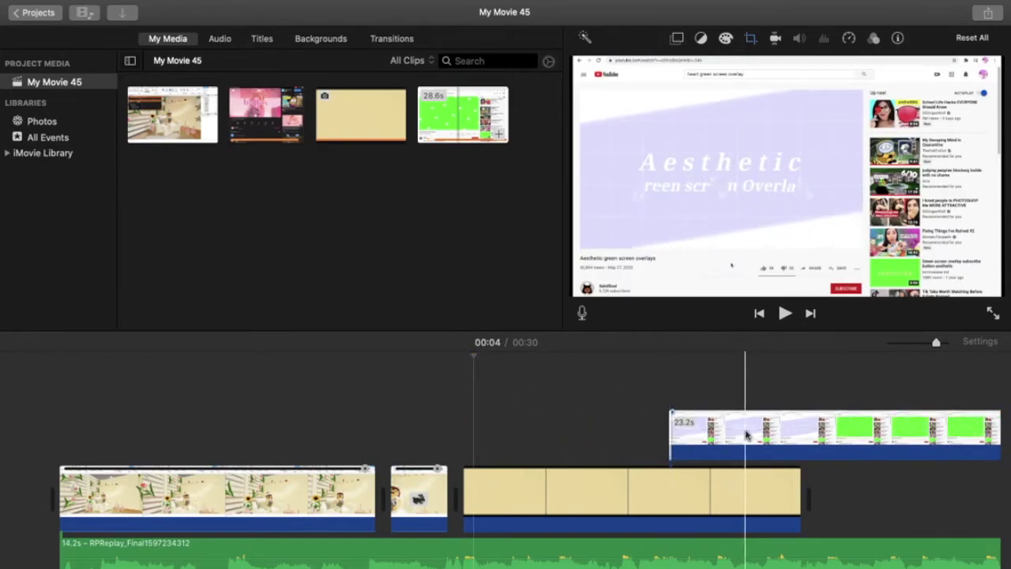
{"action": "left_click_drag", "start_coordinate": [748, 434], "coordinate": [415, 433]}
- Split off and delete the recording's title section before the hearts, and align the remaining part with the start of the still image
{"action": "left_click", "coordinate": [537, 429]}
{"action": "key", "text": "space"}
{"action": "key", "text": "super+b"}
{"action": "left_click", "coordinate": [478, 432]}
{"action": "key", "text": "Delete"}
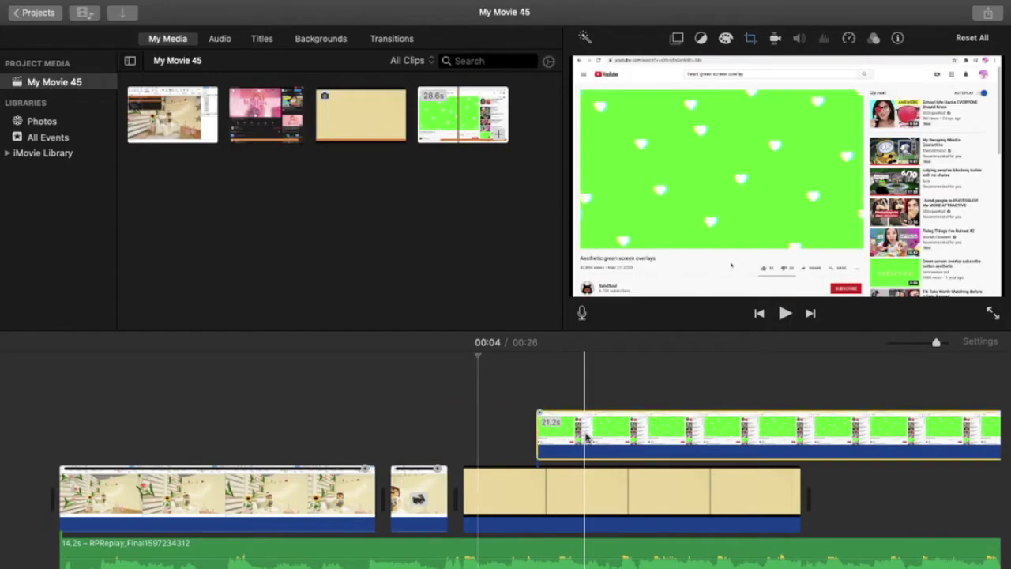
{"action": "left_click_drag", "start_coordinate": [544, 431], "coordinate": [473, 427]}
- Crop the recording with Crop to Fill so that only the green area with the hearts fills the frame
{"action": "left_click", "coordinate": [677, 38]}
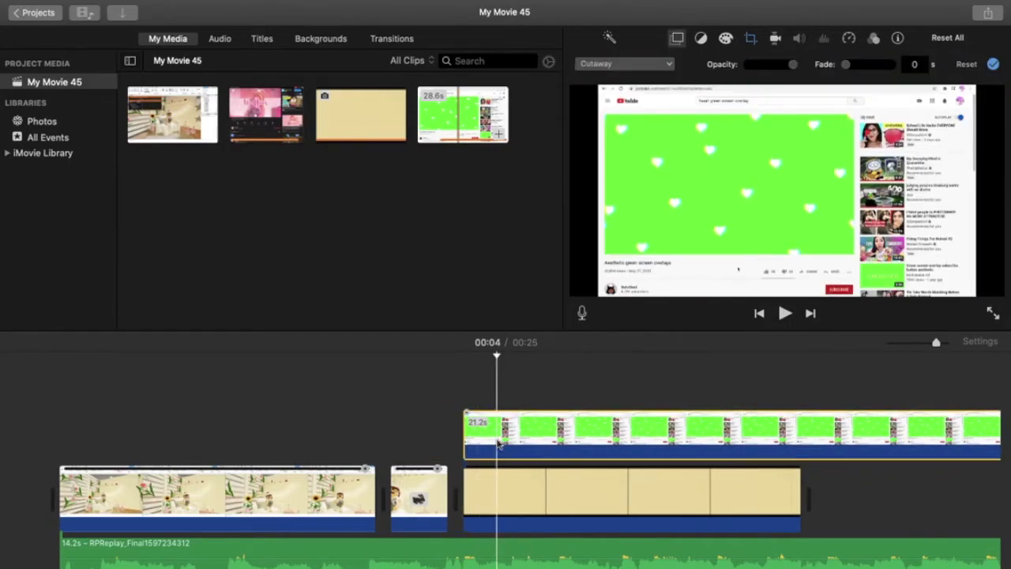
{"action": "left_click", "coordinate": [751, 38]}
{"action": "left_click_drag", "start_coordinate": [956, 292], "coordinate": [834, 246]}
{"action": "left_click_drag", "start_coordinate": [755, 110], "coordinate": [765, 140]}
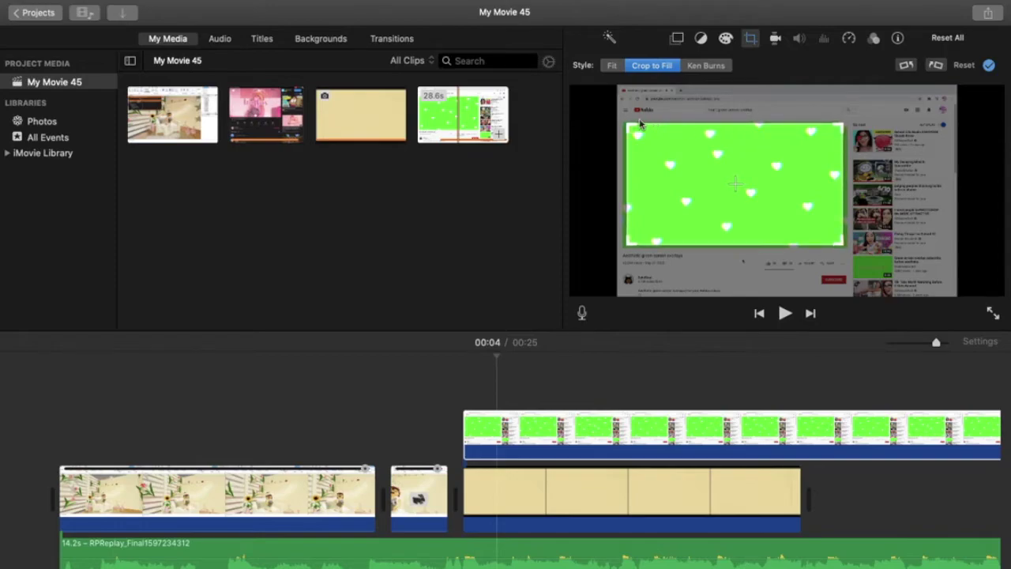
{"action": "left_click_drag", "start_coordinate": [627, 126], "coordinate": [620, 124]}
{"action": "left_click_drag", "start_coordinate": [677, 145], "coordinate": [683, 148]}
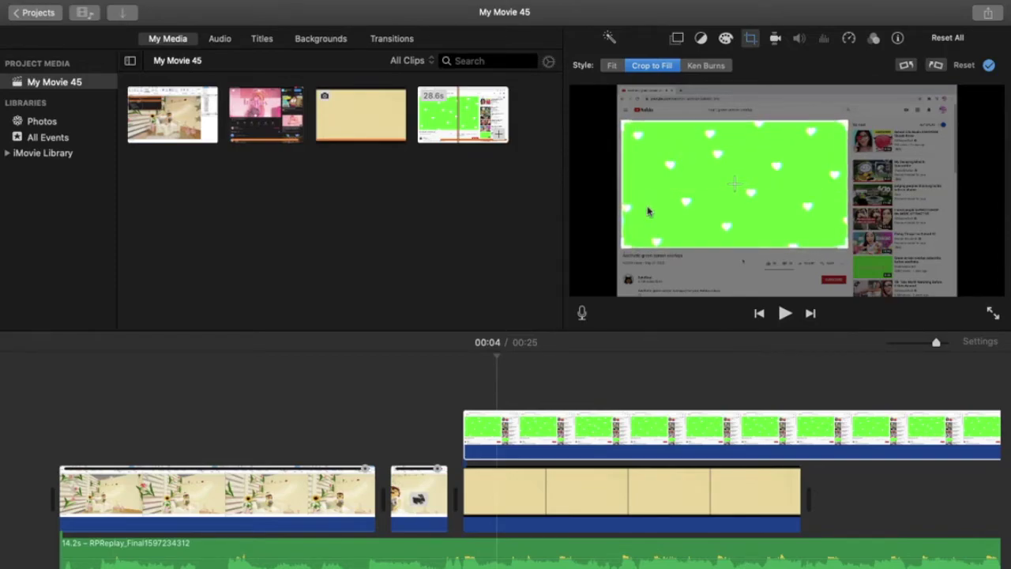
{"action": "left_click", "coordinate": [446, 419]}
{"action": "left_click", "coordinate": [508, 432]}
{"action": "left_click", "coordinate": [542, 437]}
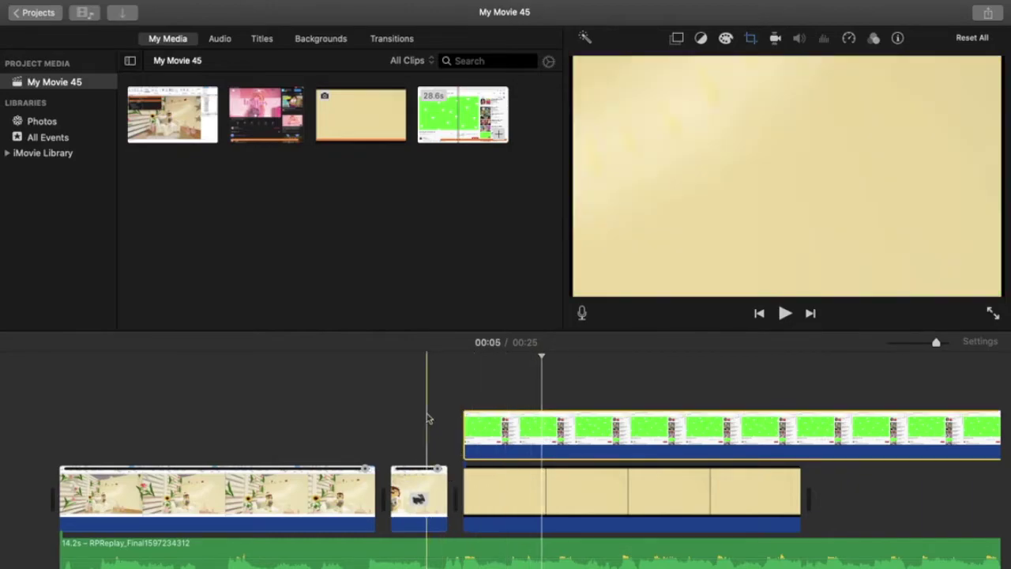
- Set the hearts clip's overlay mode to Green/Blue Screen and play the result from just before the still image
{"action": "left_click", "coordinate": [463, 407]}
{"action": "left_click", "coordinate": [526, 427]}
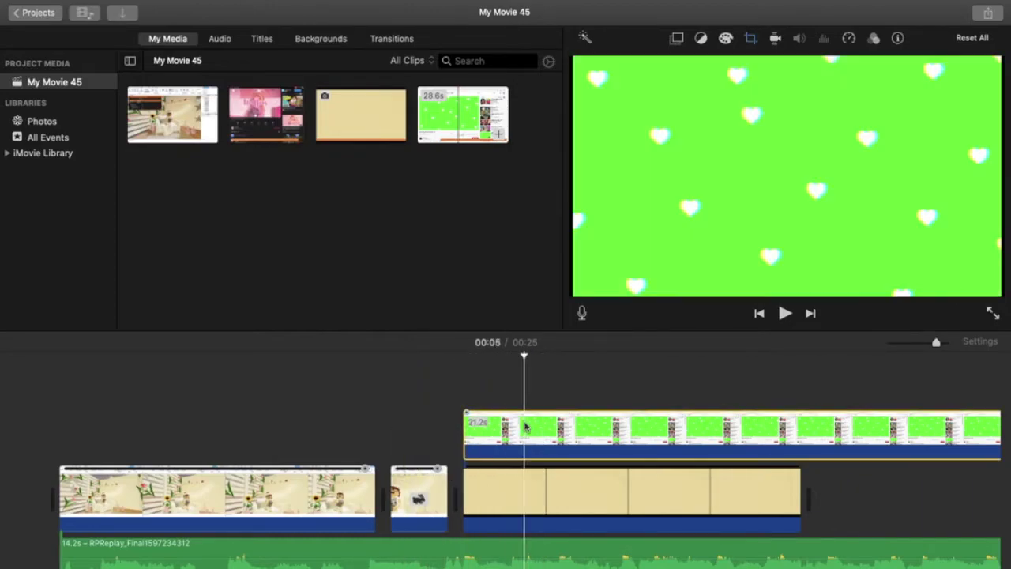
{"action": "left_click", "coordinate": [676, 41]}
{"action": "left_click", "coordinate": [643, 65]}
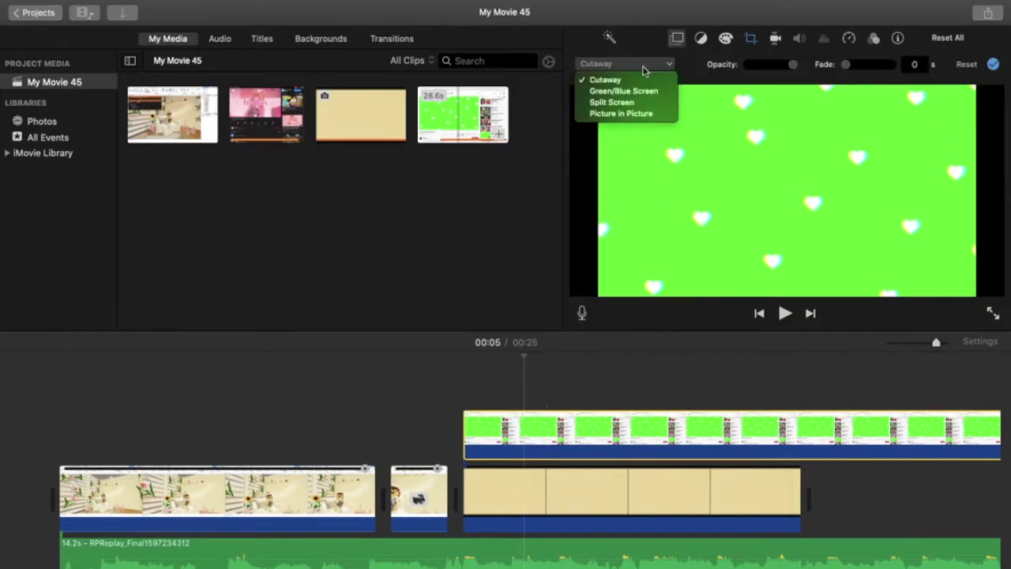
{"action": "left_click", "coordinate": [631, 92]}
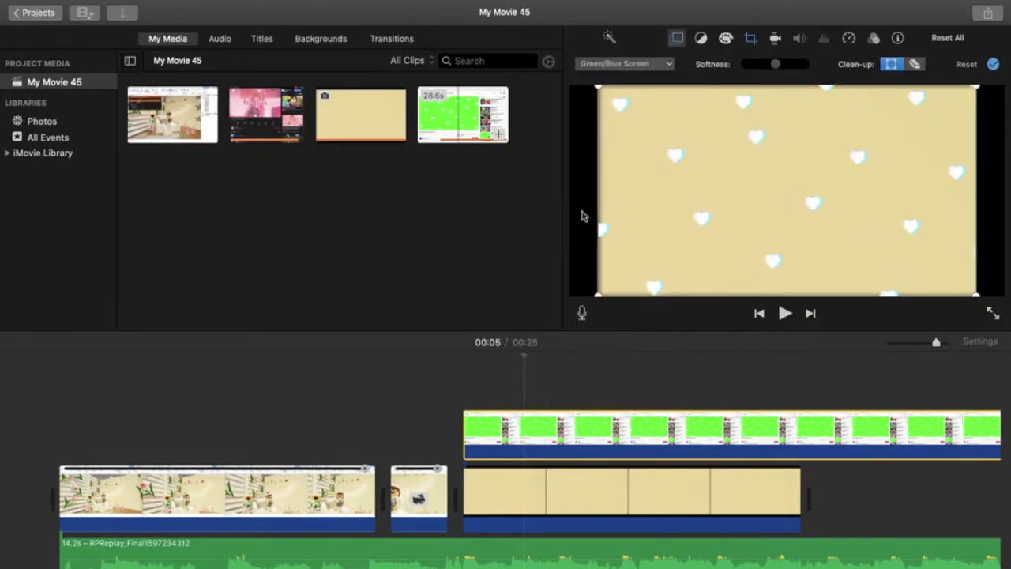
{"action": "left_click", "coordinate": [433, 371]}
{"action": "key", "text": "space"}
- Copy the 4.0 s still image clip and paste the duplicate directly after it in the timeline
{"action": "left_click", "coordinate": [569, 496]}
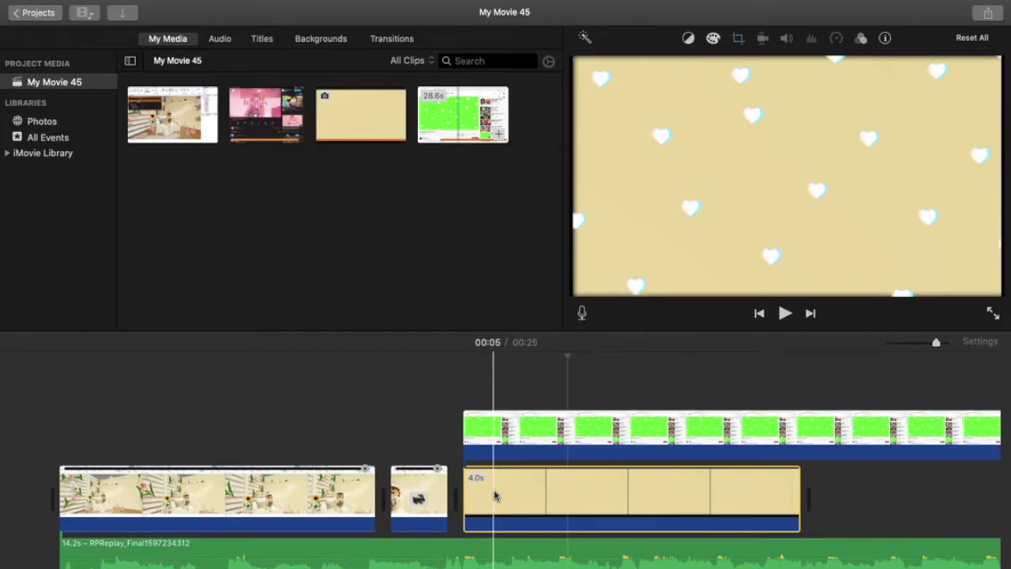
{"action": "key", "text": "c"}
{"action": "right_click", "coordinate": [557, 498]}
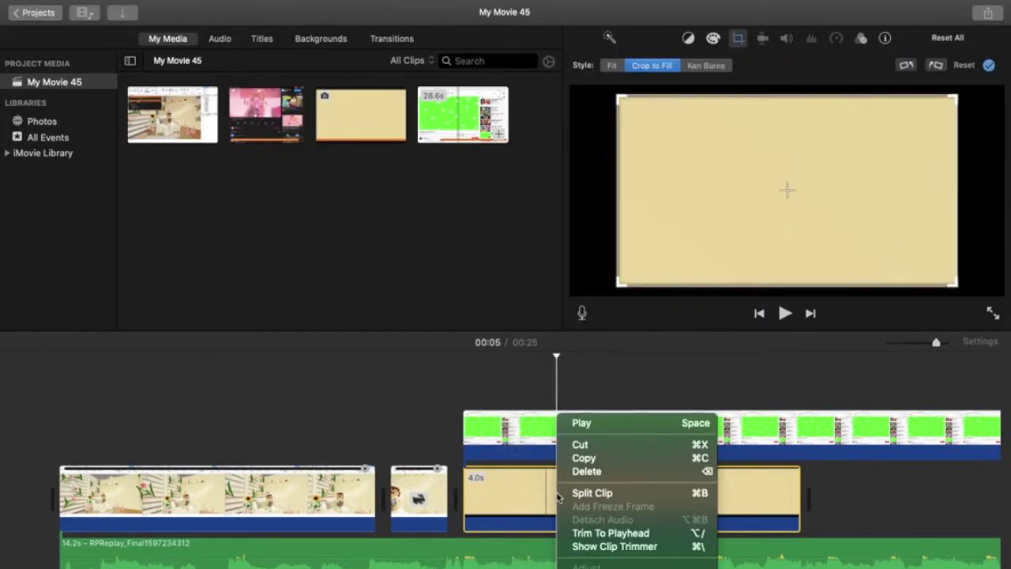
{"action": "left_click", "coordinate": [582, 458]}
{"action": "left_click", "coordinate": [858, 509]}
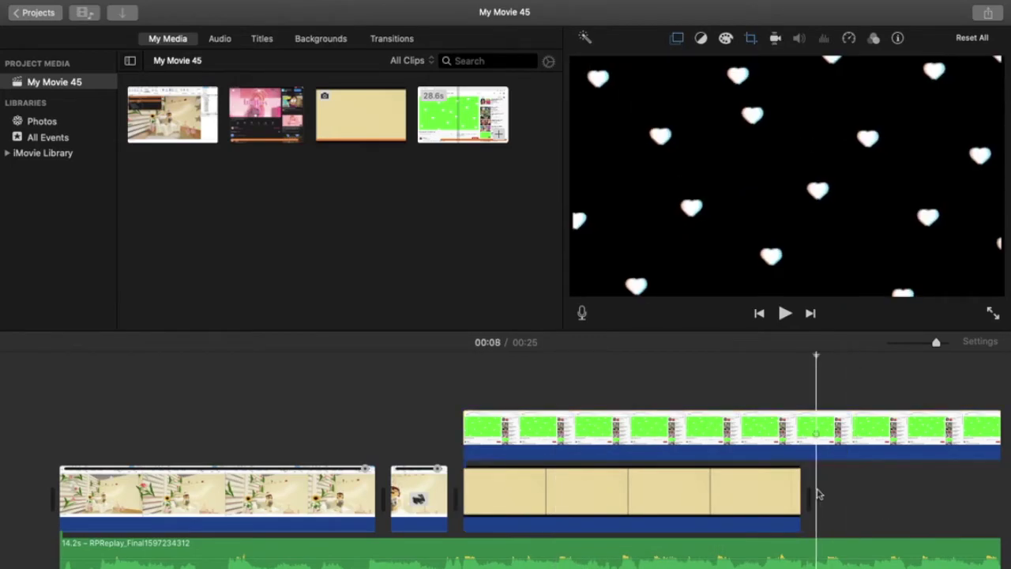
{"action": "key", "text": "super+v"}
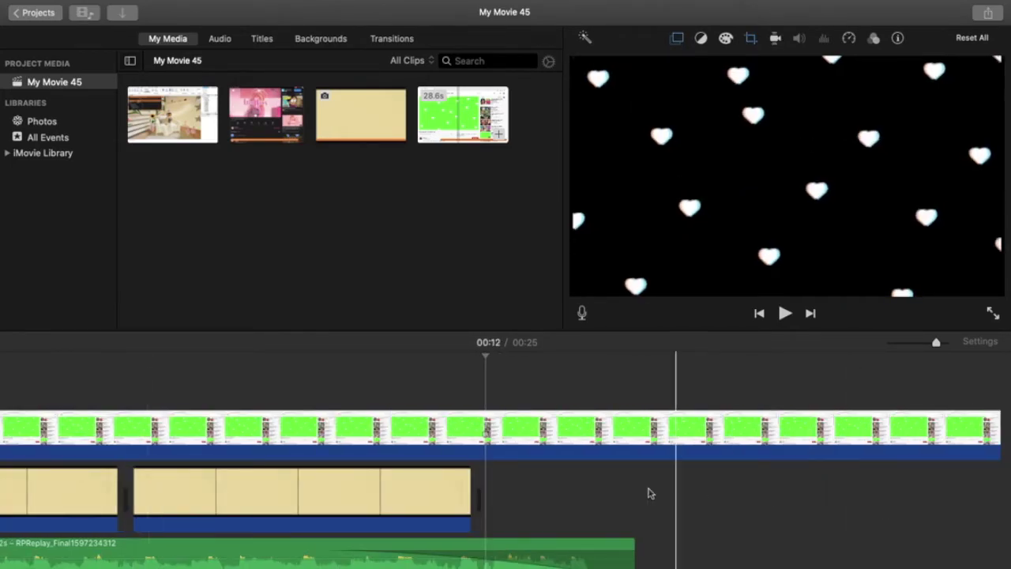
- Extend the duplicated still image clip to 5.8 s so it ends together with the background audio
{"action": "key", "text": "space"}
{"action": "key", "text": "space"}
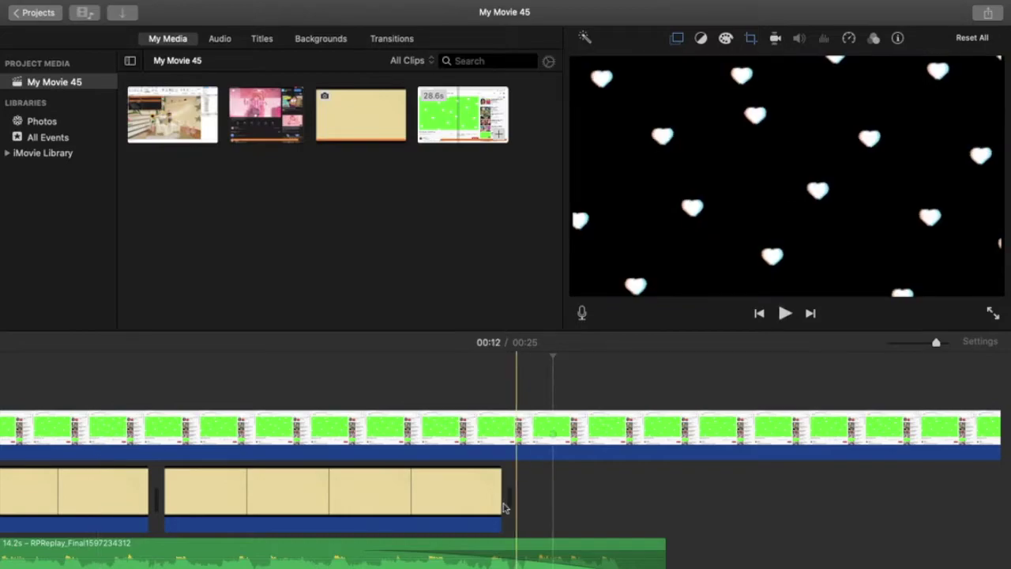
{"action": "left_click_drag", "start_coordinate": [505, 507], "coordinate": [655, 520]}
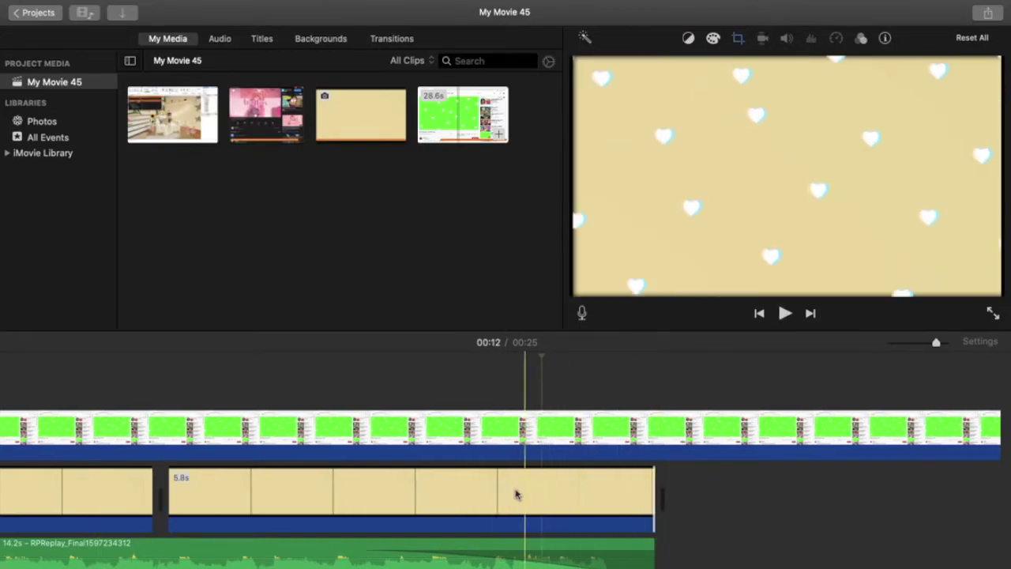
- Trim the hearts clip so it ends together with the second still image, then play it back from the start of the stills
{"action": "left_click", "coordinate": [668, 450]}
{"action": "key", "text": "alt+/"}
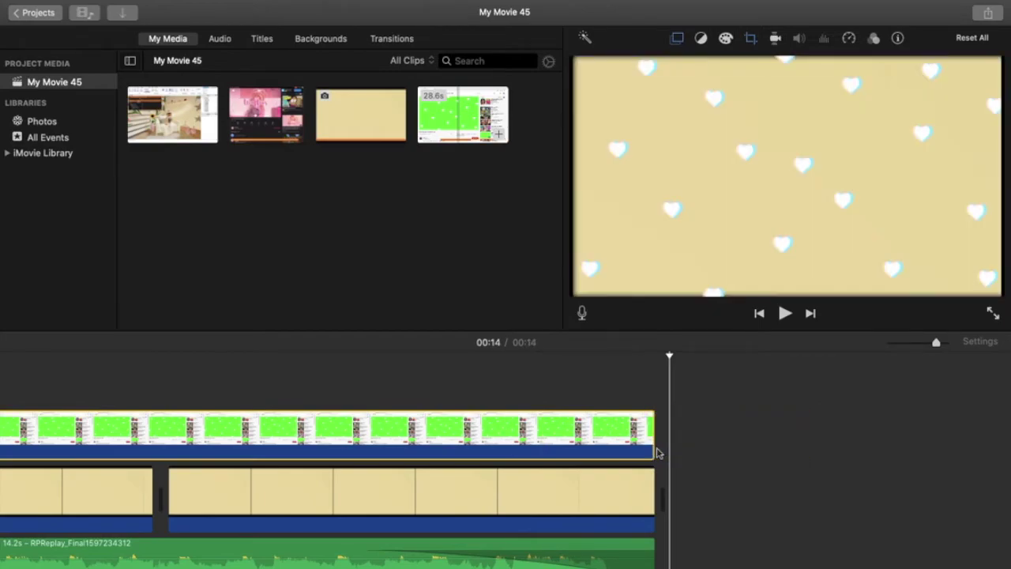
{"action": "key", "text": "space"}
{"action": "scroll", "coordinate": [98, 491], "scroll_direction": "left", "scroll_amount": 4}
{"action": "left_click", "coordinate": [101, 393]}
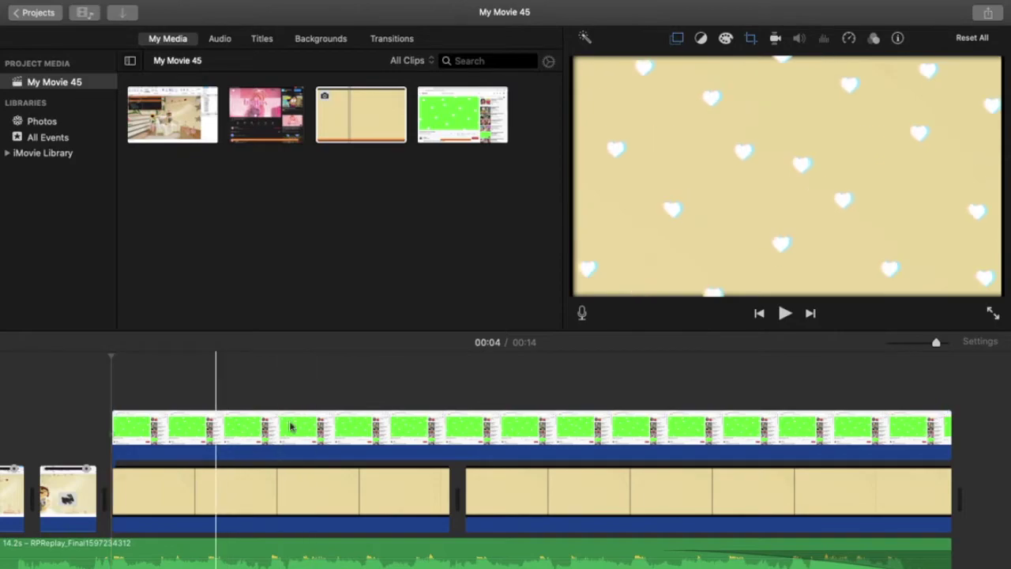
- Copy the hearts overlay together with both still image clips and paste them into a newly created movie project
{"action": "left_click", "coordinate": [337, 418]}
{"action": "left_click_drag", "start_coordinate": [346, 436], "coordinate": [559, 525]}
{"action": "right_click", "coordinate": [551, 512]}
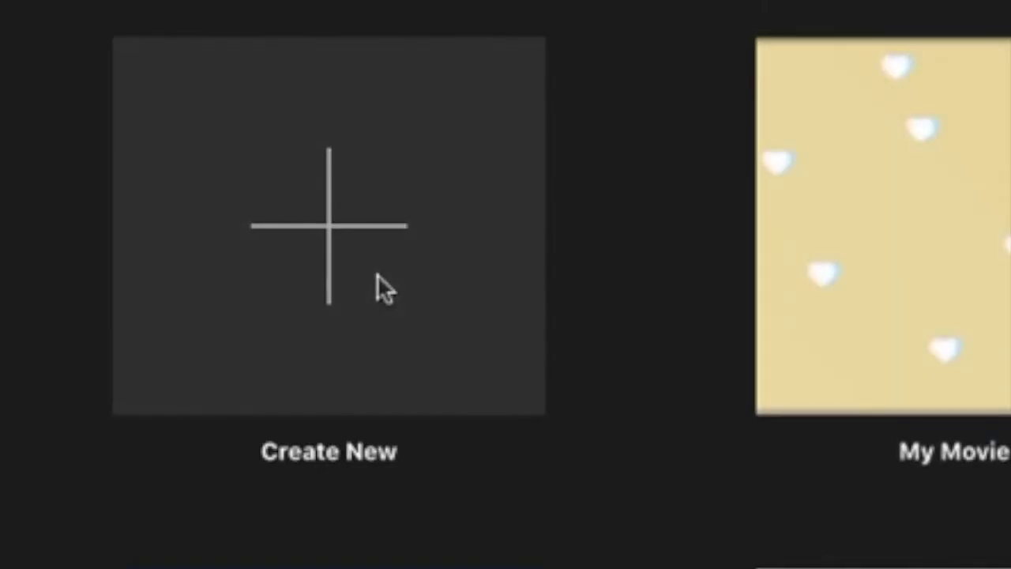
{"action": "left_click", "coordinate": [377, 274]}
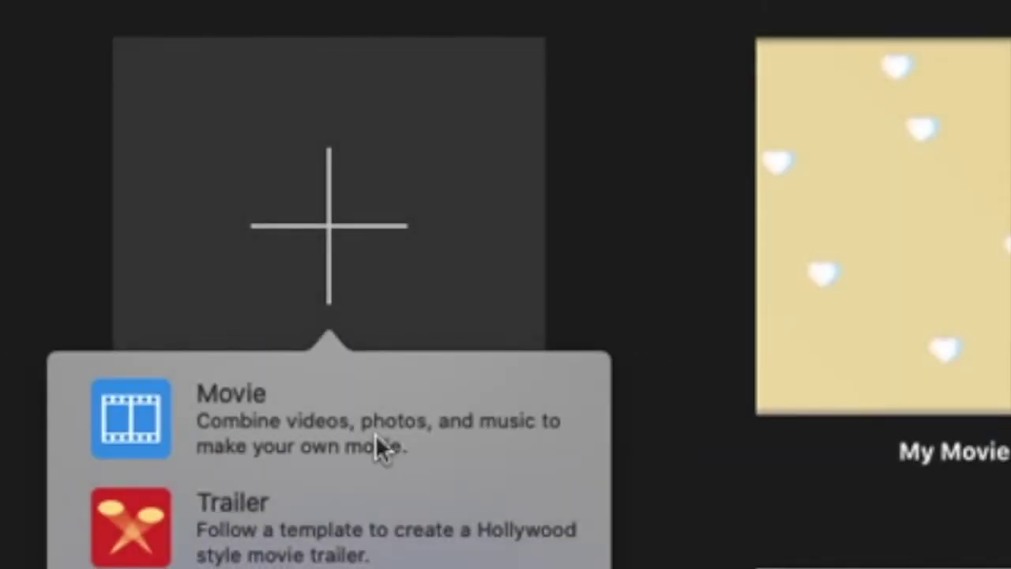
{"action": "left_click", "coordinate": [375, 434]}
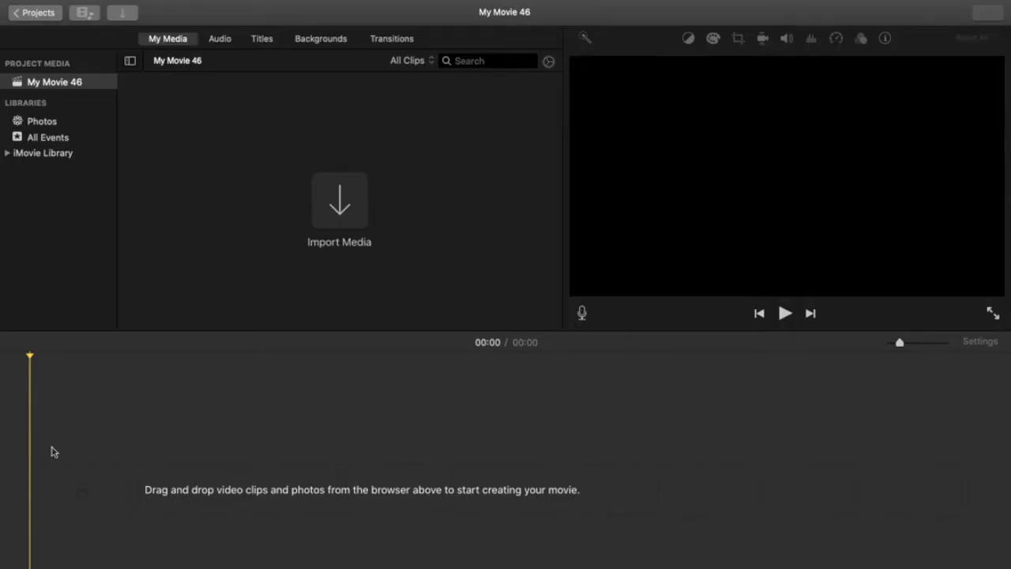
{"action": "key", "text": "super+v"}
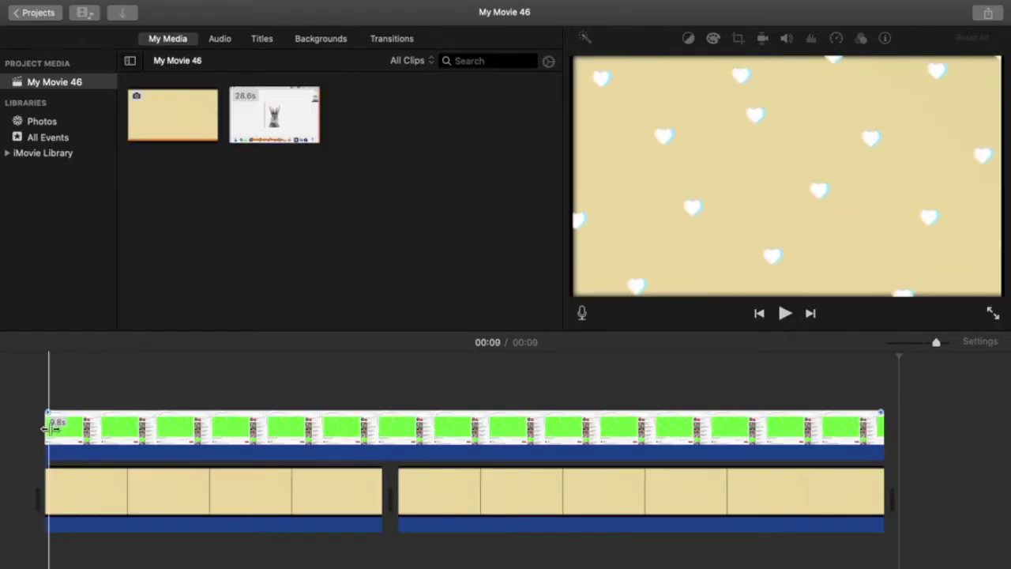
- Export the movie as a video file named vkuhgcjyffxb at 720p 60 in High quality, and dismiss the export notification
{"action": "left_click", "coordinate": [990, 14]}
{"action": "left_click", "coordinate": [961, 117]}
{"action": "triple_click", "coordinate": [586, 140]}
{"action": "key", "text": "BackSpace"}
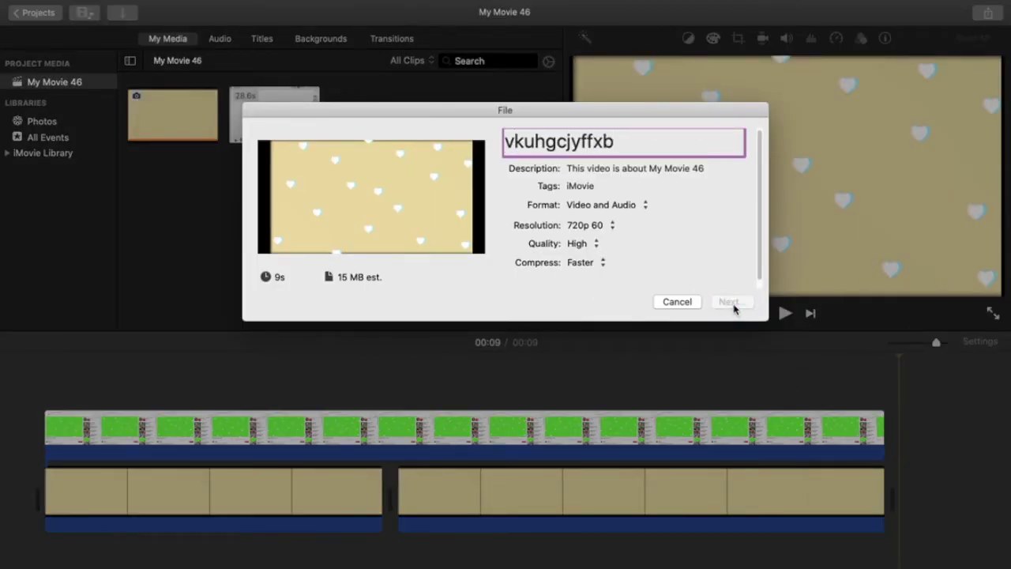
{"action": "left_click", "coordinate": [731, 304]}
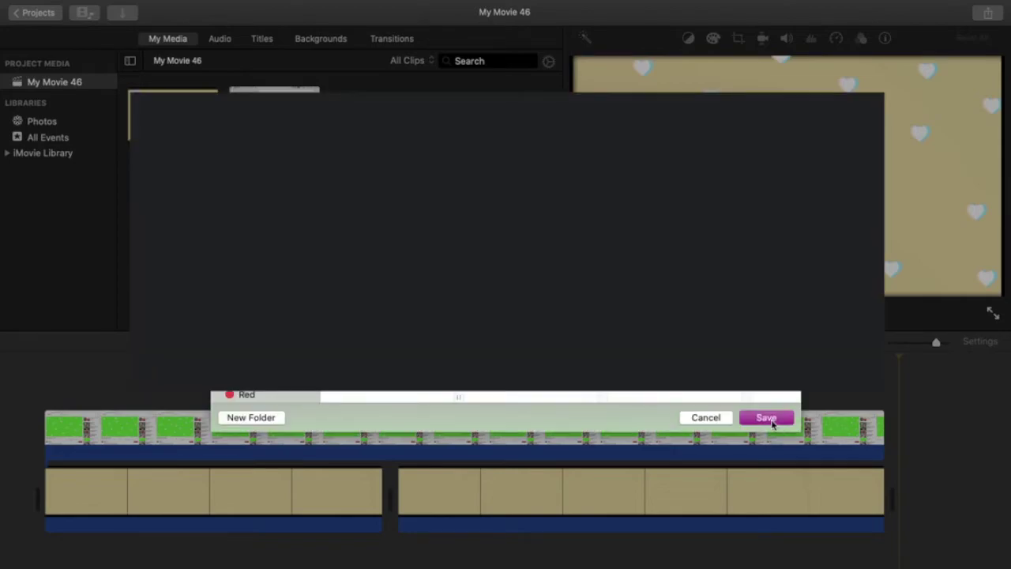
{"action": "left_click", "coordinate": [770, 419]}
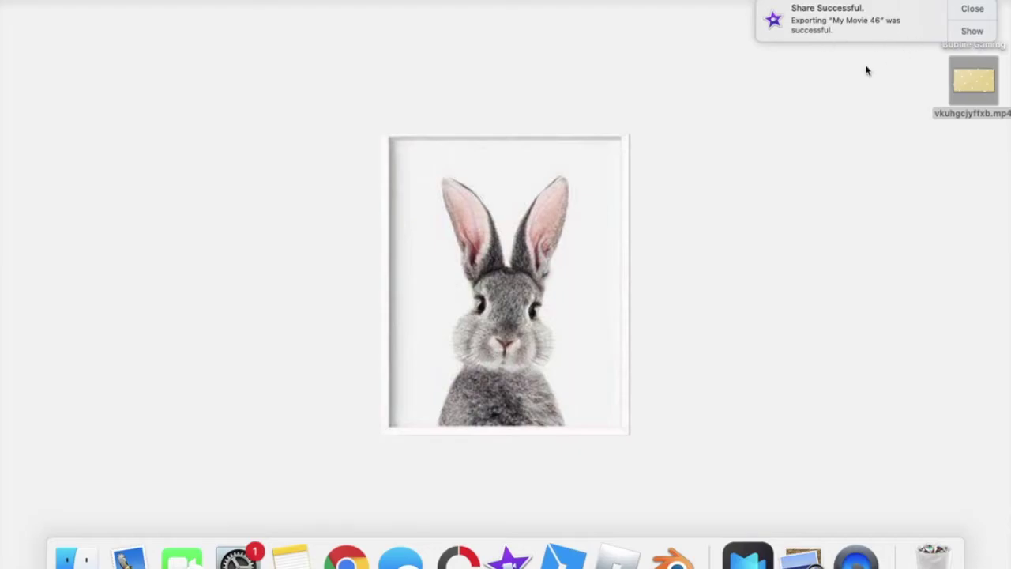
{"action": "left_click", "coordinate": [975, 9]}
{"action": "left_click", "coordinate": [907, 124]}
{"action": "mouse_move", "coordinate": [997, 84]}
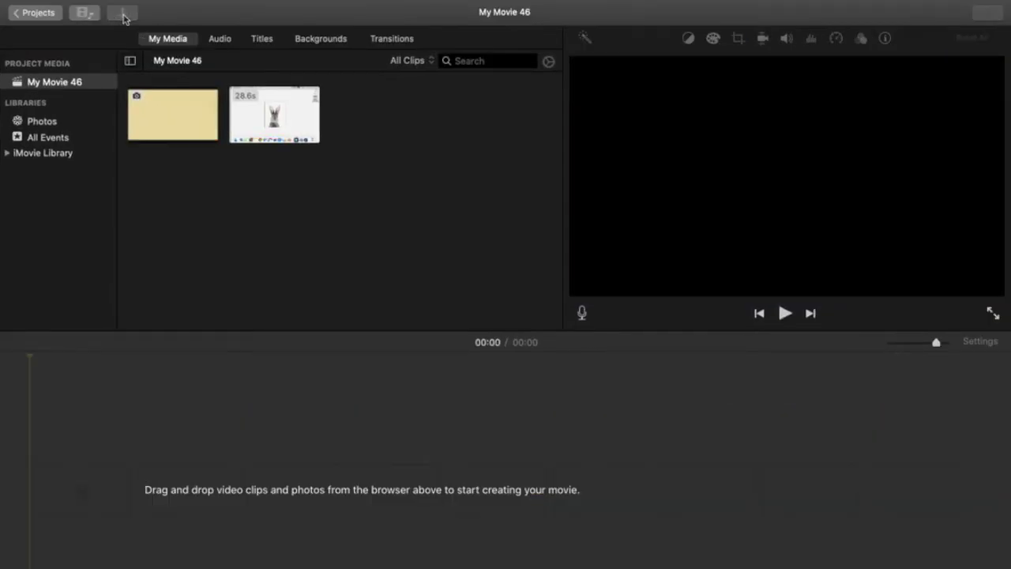
- Import the exported vkuhgcjyffxb.mp4 into the movie project and place it at the start of the empty timeline
{"action": "left_click", "coordinate": [124, 18]}
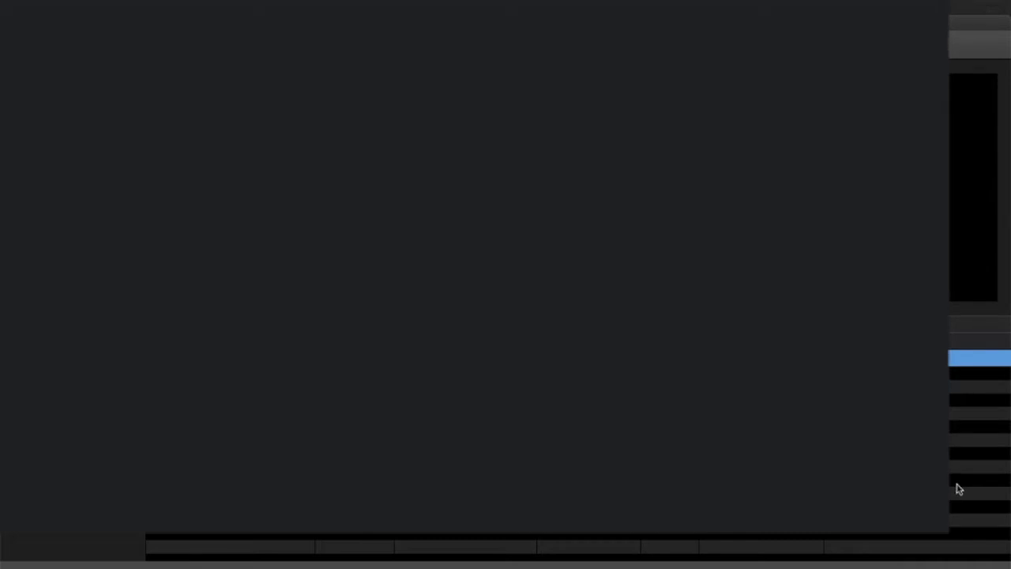
{"action": "left_click_drag", "start_coordinate": [382, 114], "coordinate": [115, 514]}
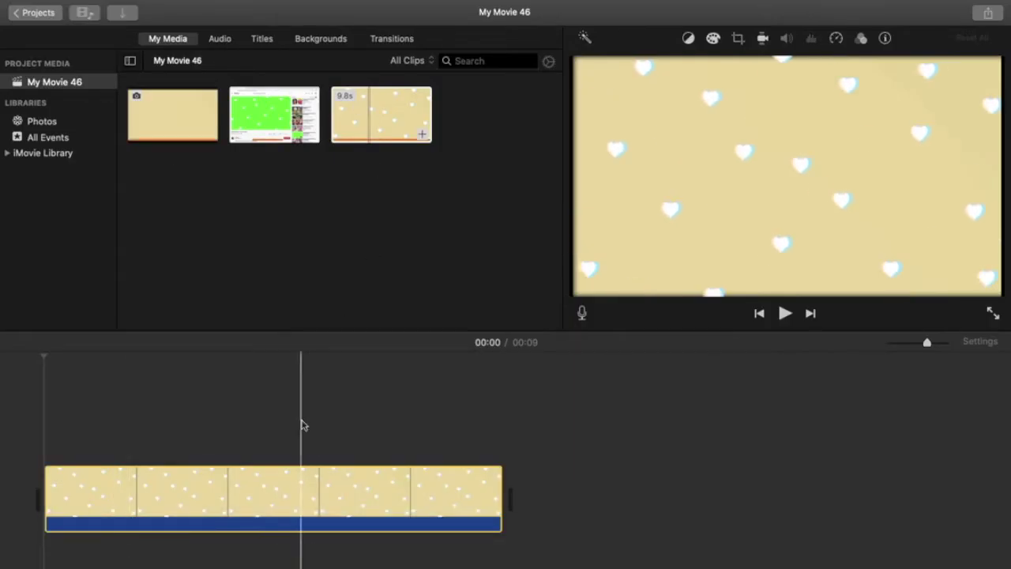
{"action": "left_click", "coordinate": [105, 424]}
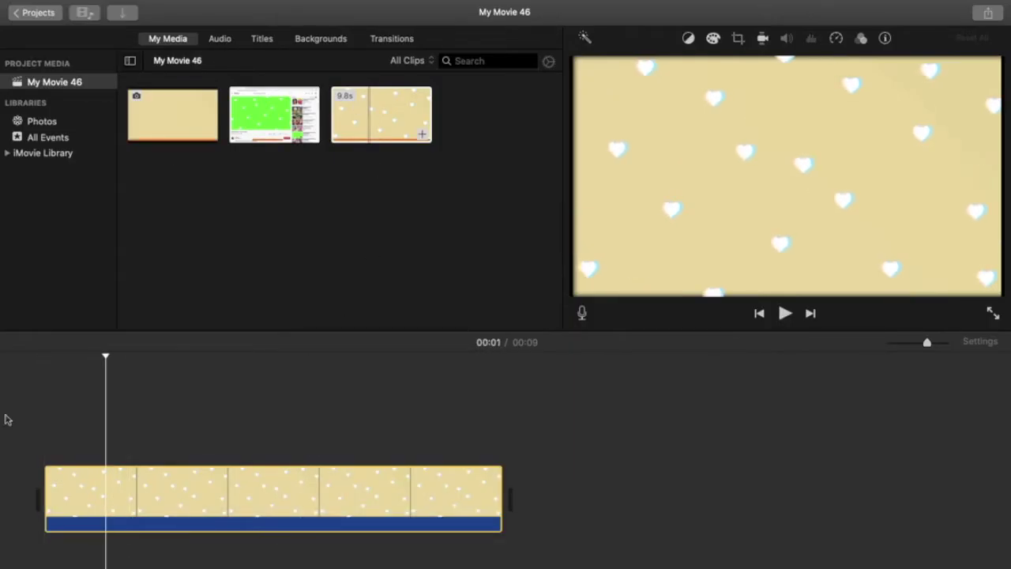
{"action": "left_click", "coordinate": [20, 423]}
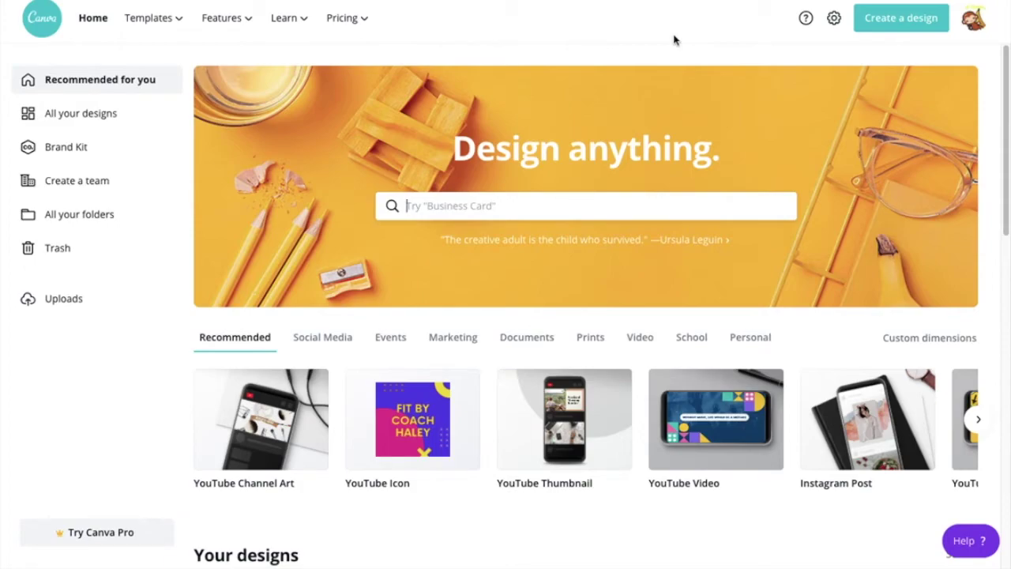
- In Canva, create a YouTube Video design and add a subheading reading "Bubliie Gaming"
{"action": "left_click", "coordinate": [890, 21]}
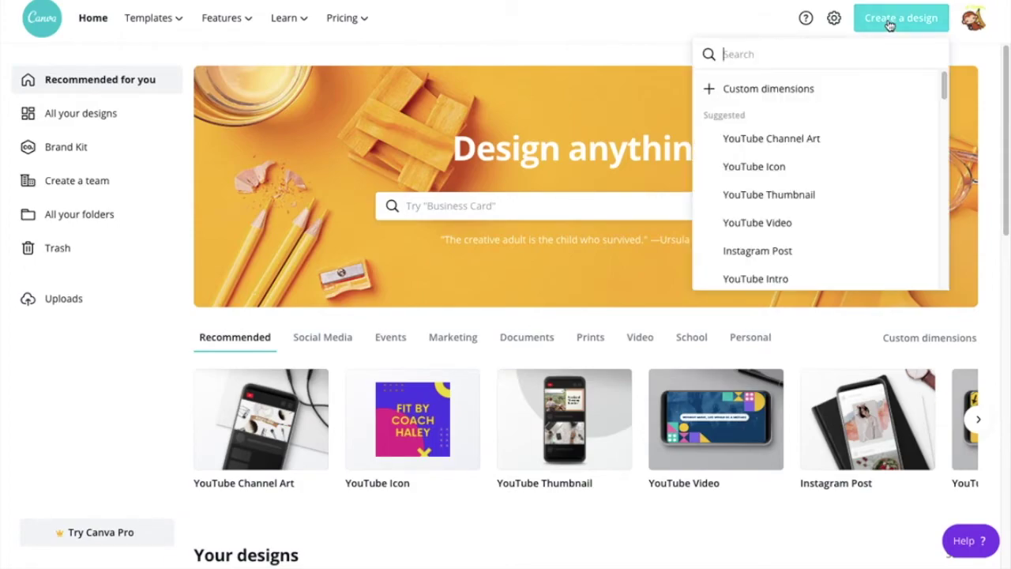
{"action": "left_click", "coordinate": [757, 223]}
{"action": "left_click", "coordinate": [27, 259]}
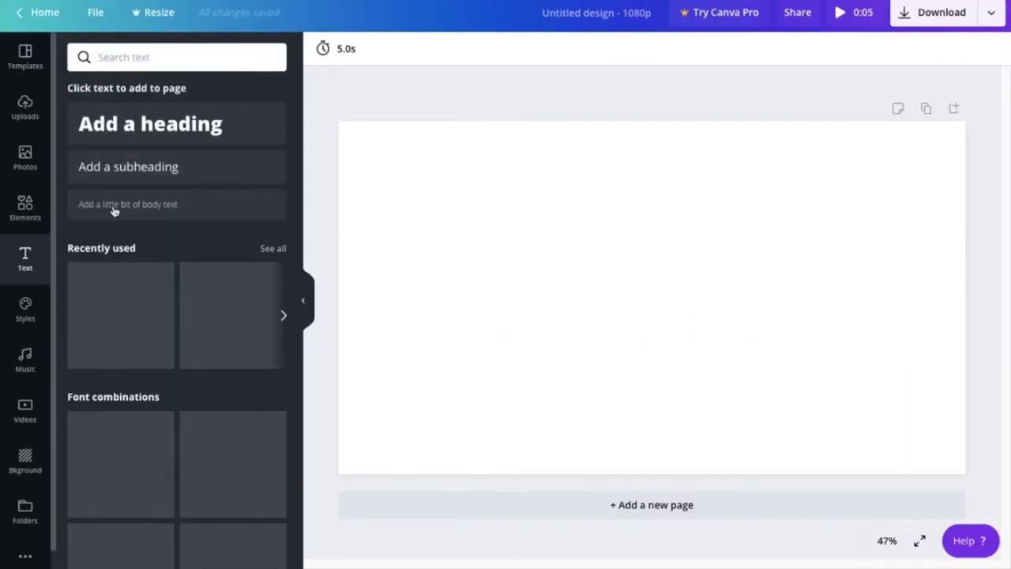
{"action": "left_click", "coordinate": [137, 171]}
{"action": "key", "text": "BackSpace"}
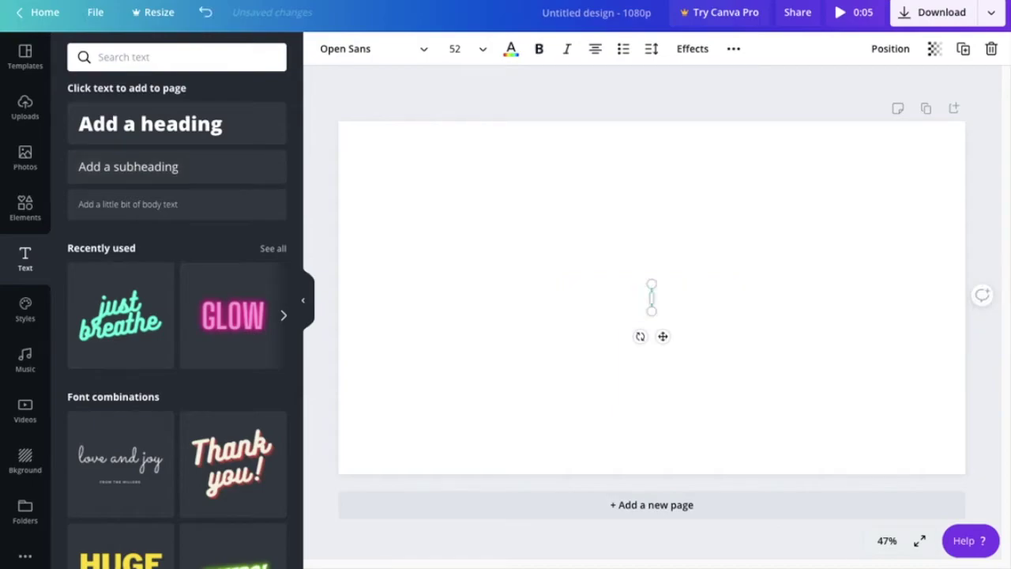
{"action": "type", "text": "Bubliie Gaming"}
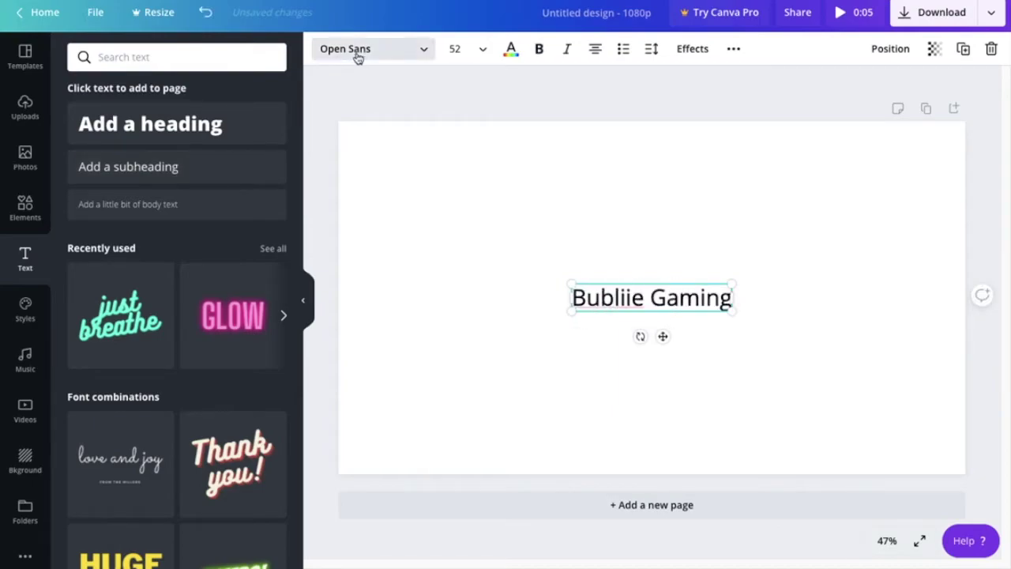
- Set the "Bubliie Gaming" text to the Bukhari Script font in white
{"action": "left_click", "coordinate": [356, 54]}
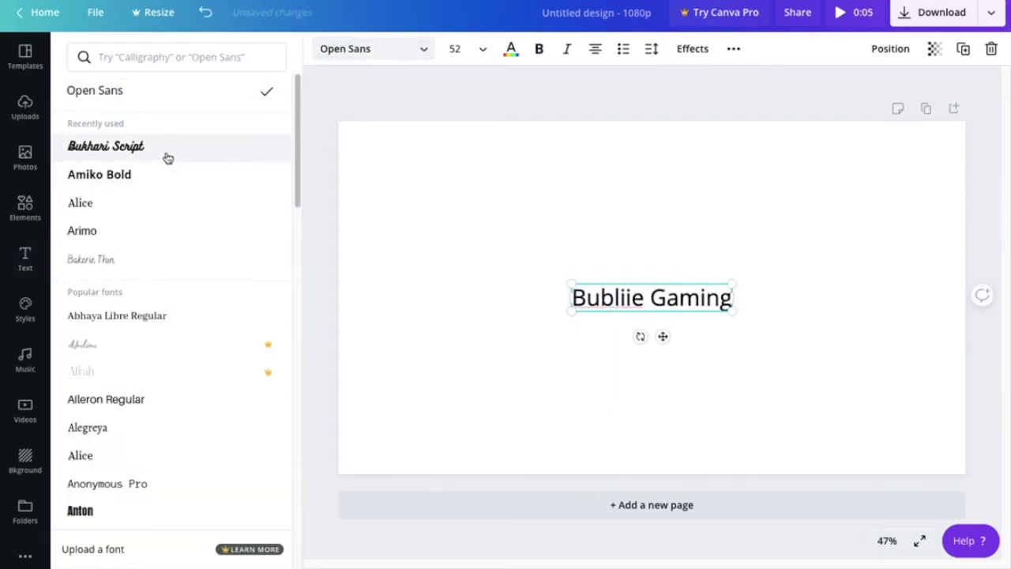
{"action": "left_click", "coordinate": [514, 53]}
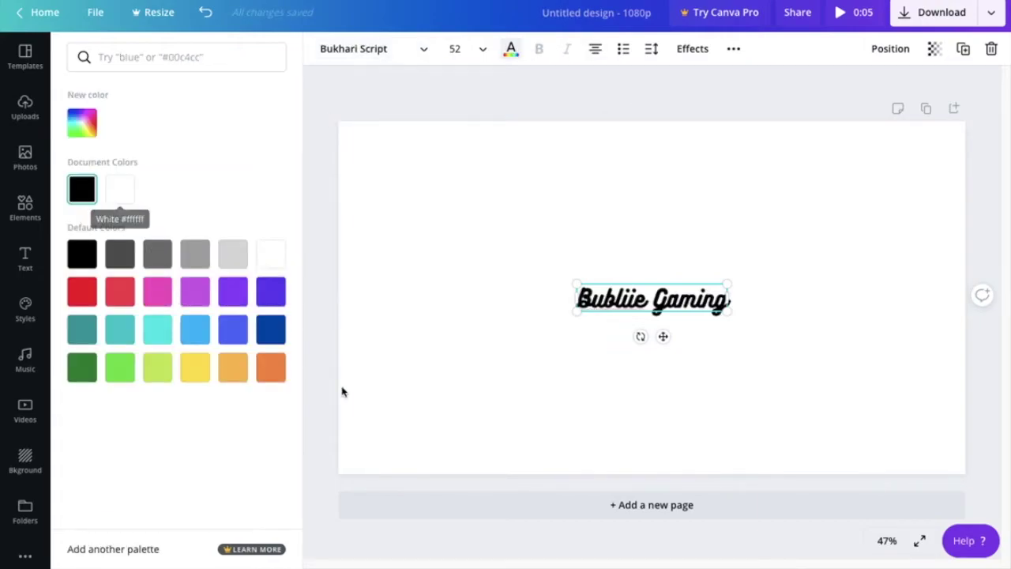
{"action": "left_click", "coordinate": [121, 198]}
{"action": "left_click", "coordinate": [540, 103]}
- Fill the page background with a solid colour and adjust it to a custom bright green
{"action": "left_click", "coordinate": [28, 466]}
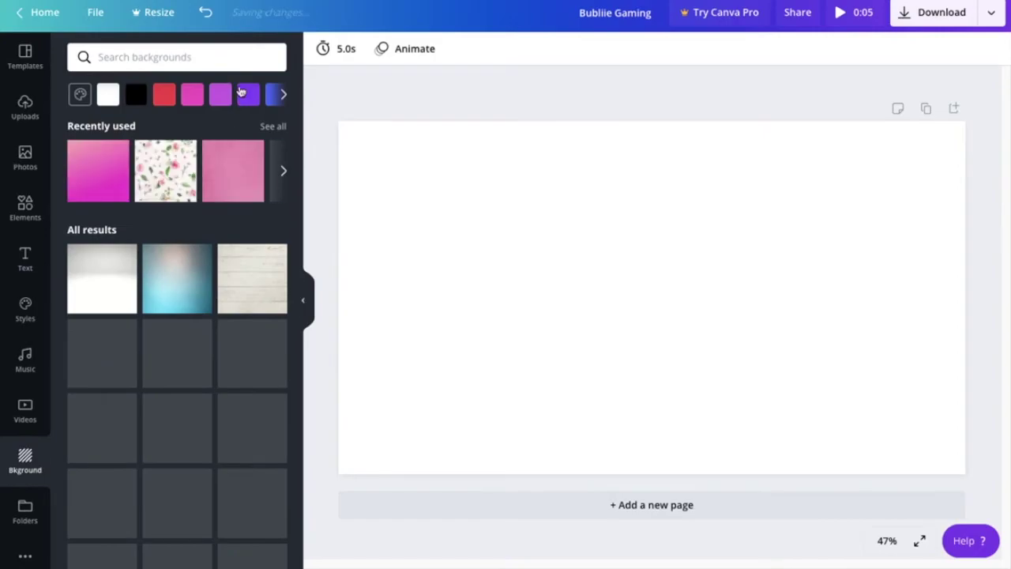
{"action": "left_click", "coordinate": [282, 94]}
{"action": "left_click", "coordinate": [192, 95]}
{"action": "left_click", "coordinate": [322, 49]}
{"action": "left_click", "coordinate": [323, 48]}
{"action": "left_click", "coordinate": [120, 370]}
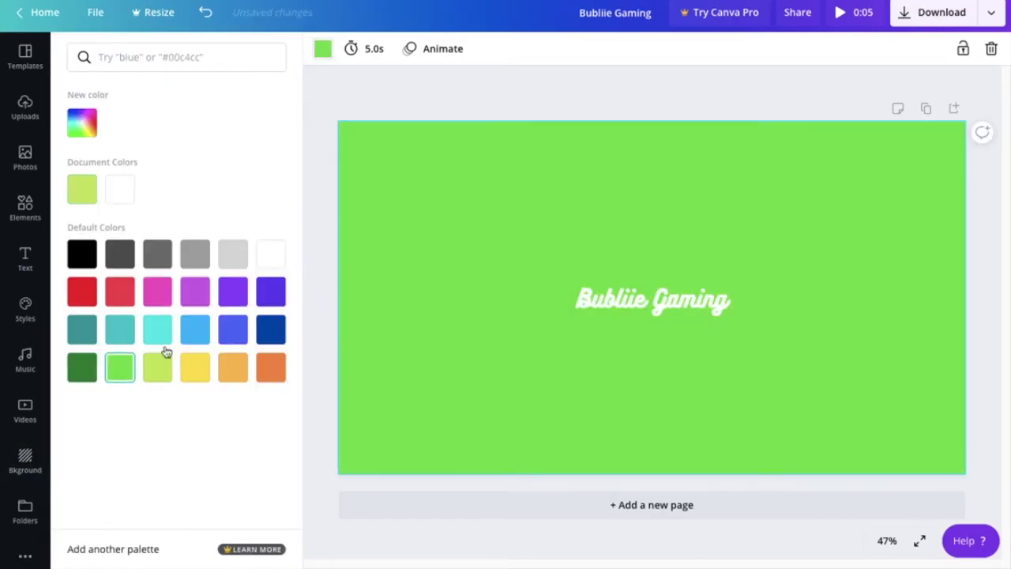
{"action": "left_click", "coordinate": [332, 49]}
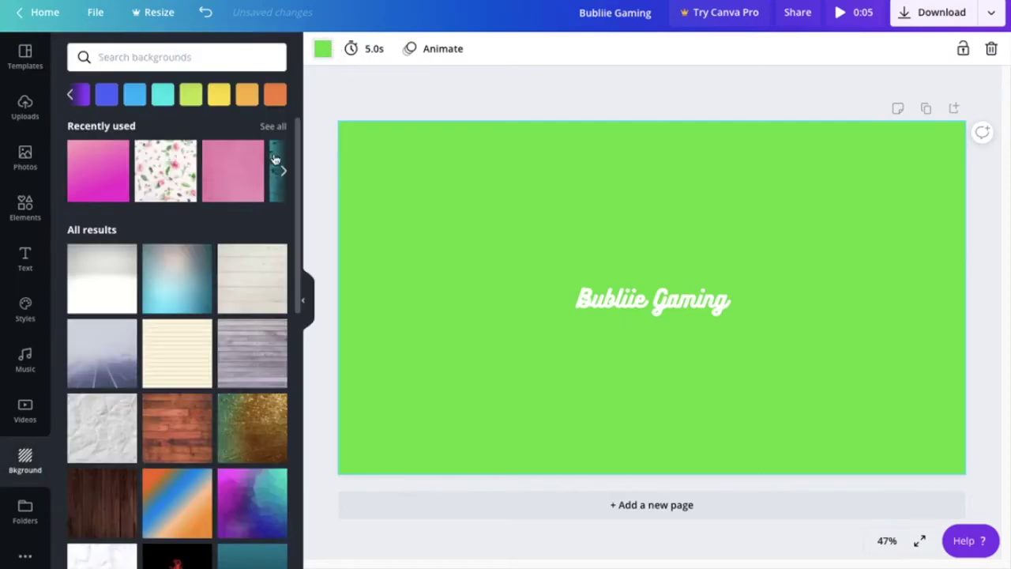
{"action": "left_click", "coordinate": [321, 50]}
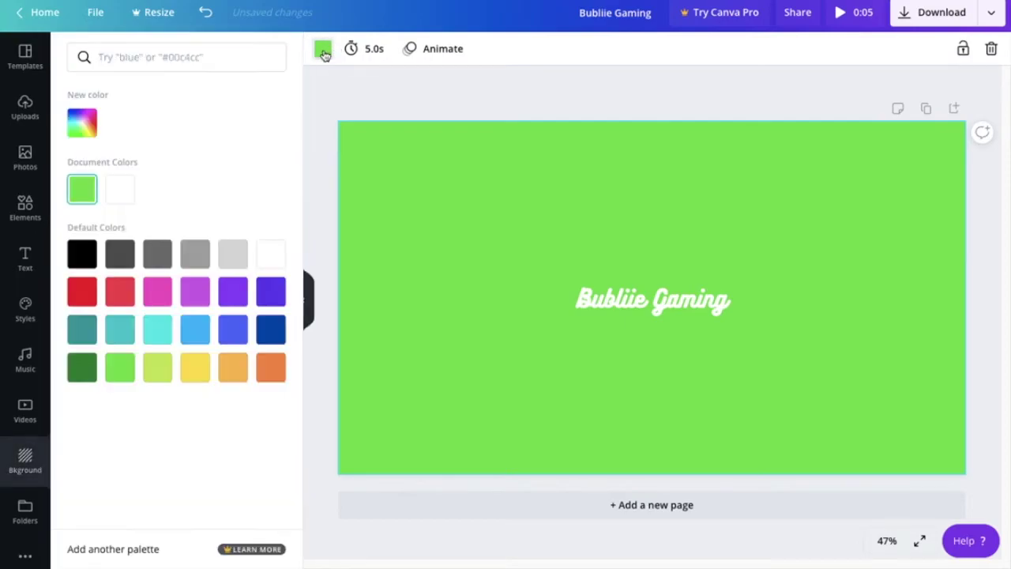
{"action": "left_click", "coordinate": [86, 130]}
{"action": "left_click_drag", "start_coordinate": [191, 184], "coordinate": [228, 164]}
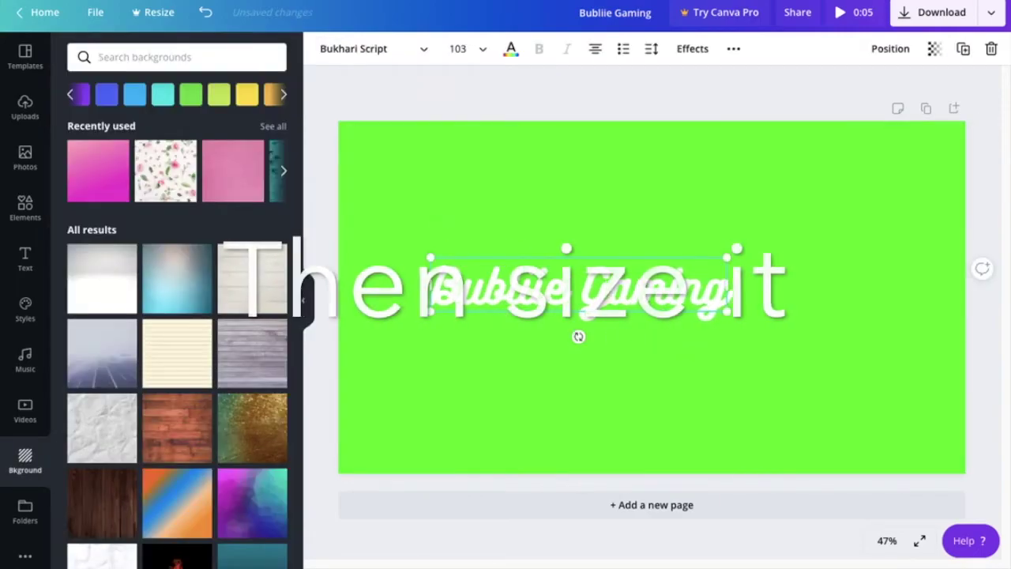
- Enlarge the "Bubliie Gaming" text and centre it on the green page, then download the design as a PNG
{"action": "left_click_drag", "start_coordinate": [580, 335], "coordinate": [704, 329]}
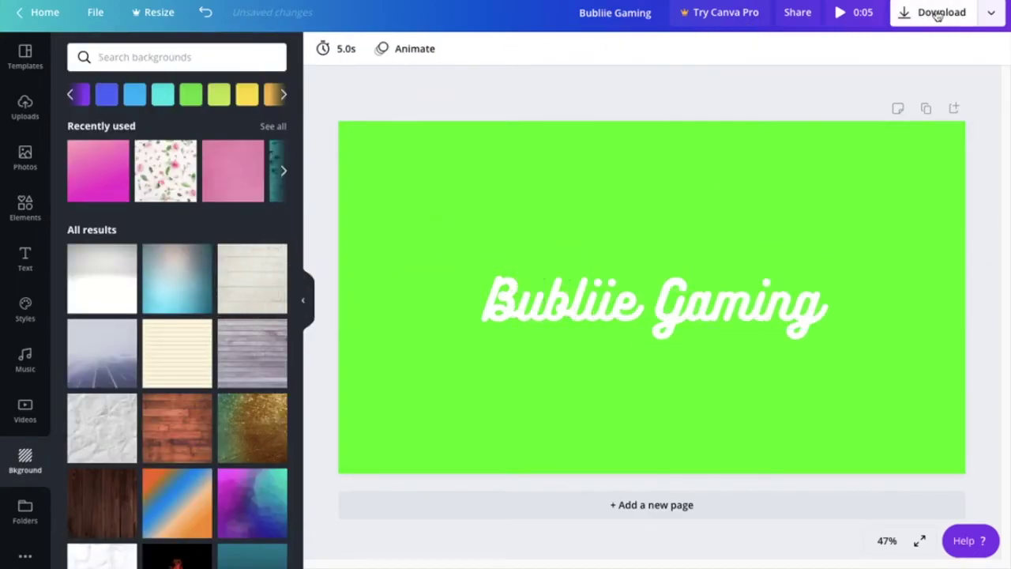
{"action": "left_click", "coordinate": [938, 12]}
{"action": "left_click", "coordinate": [893, 247]}
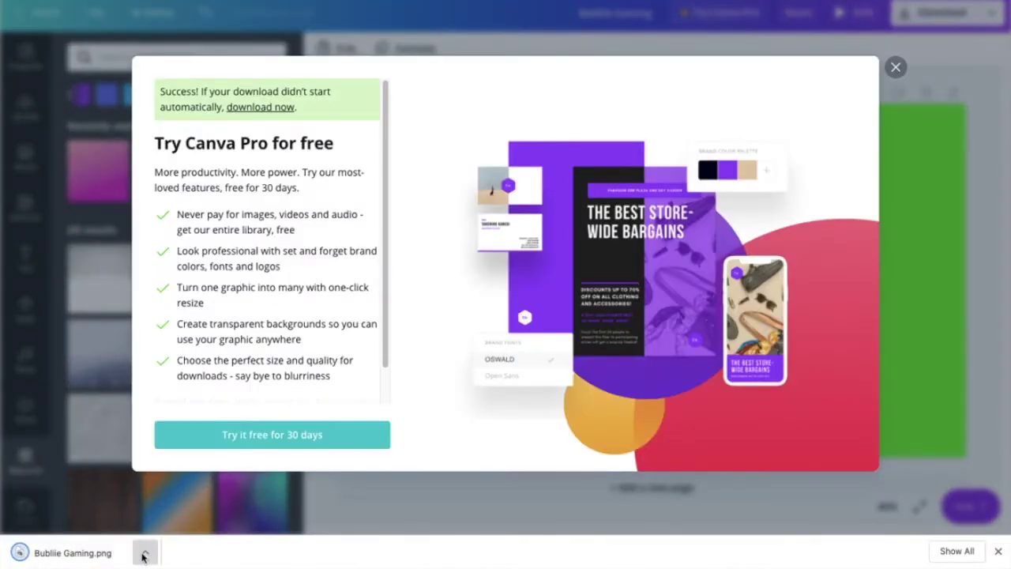
- Locate the downloaded Bubliie Gaming.png, switch to iMovie, import it, and place it above the start of the hearts video
{"action": "left_click", "coordinate": [144, 554]}
{"action": "left_click", "coordinate": [192, 532]}
{"action": "left_click_drag", "start_coordinate": [319, 41], "coordinate": [374, 476]}
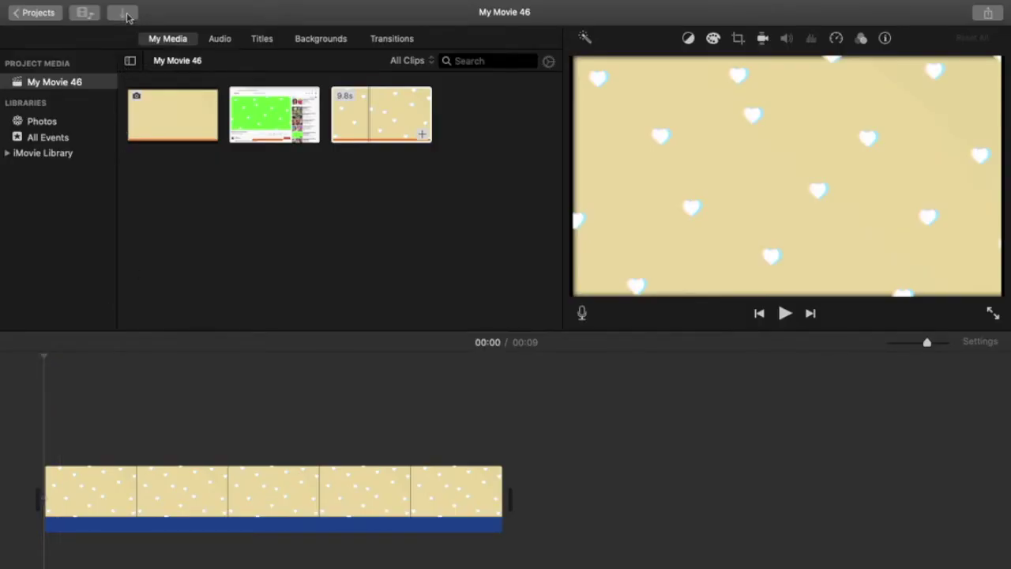
{"action": "key", "text": "super+i"}
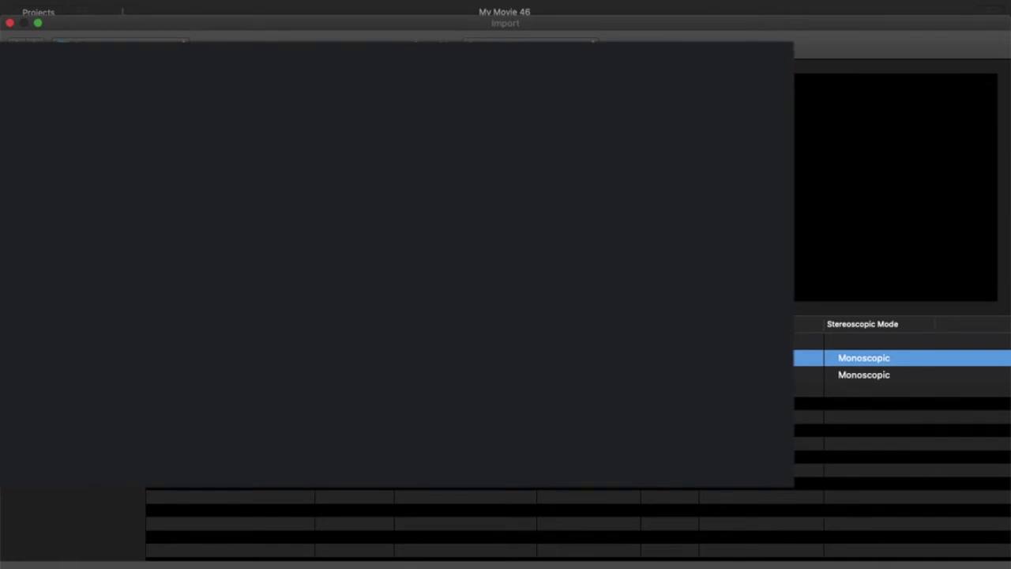
{"action": "left_click", "coordinate": [917, 564]}
{"action": "left_click_drag", "start_coordinate": [179, 198], "coordinate": [47, 420]}
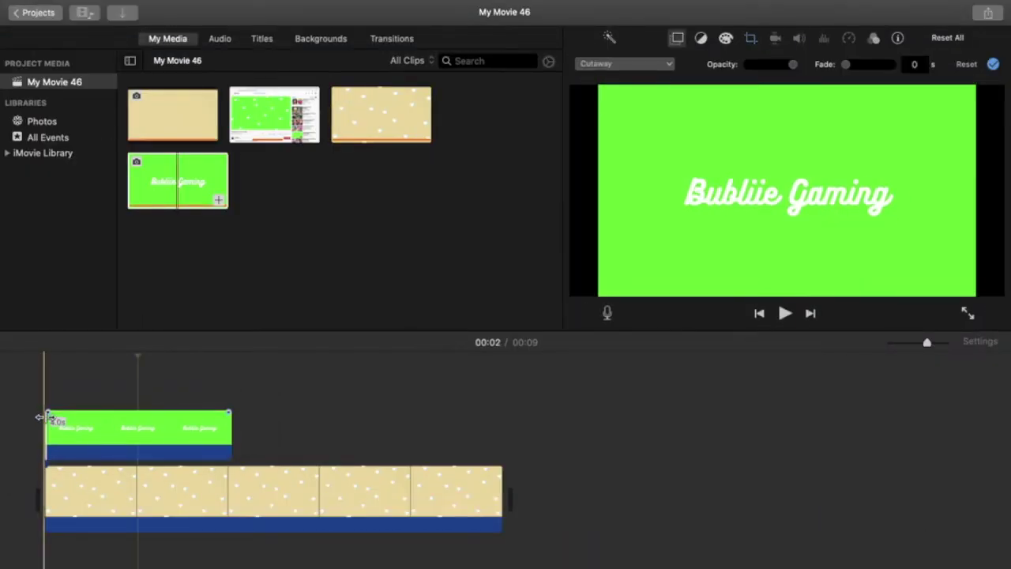
- Set the title image's overlay mode to Green/Blue Screen and play the result from near the start
{"action": "left_click", "coordinate": [598, 64]}
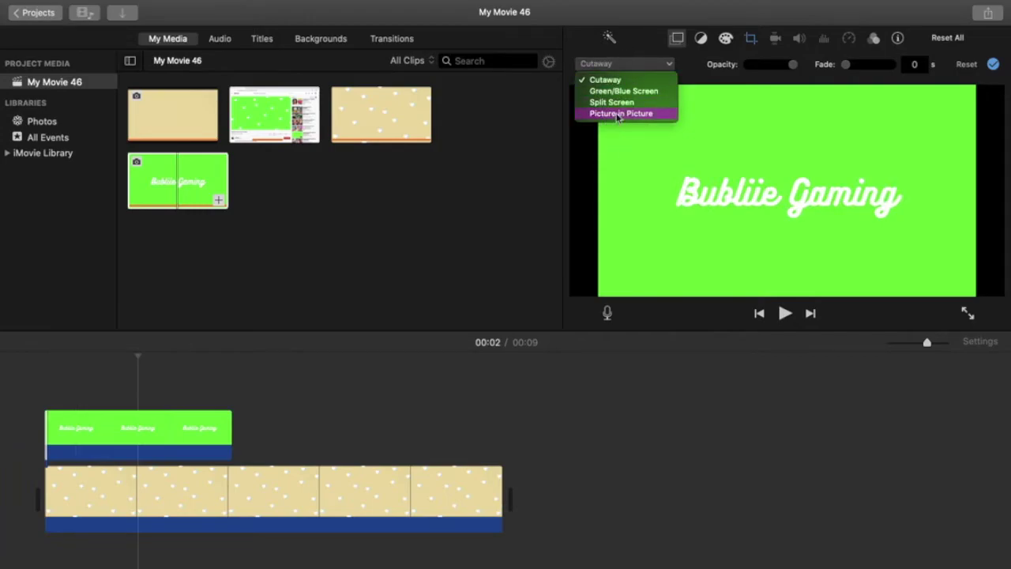
{"action": "left_click", "coordinate": [608, 93]}
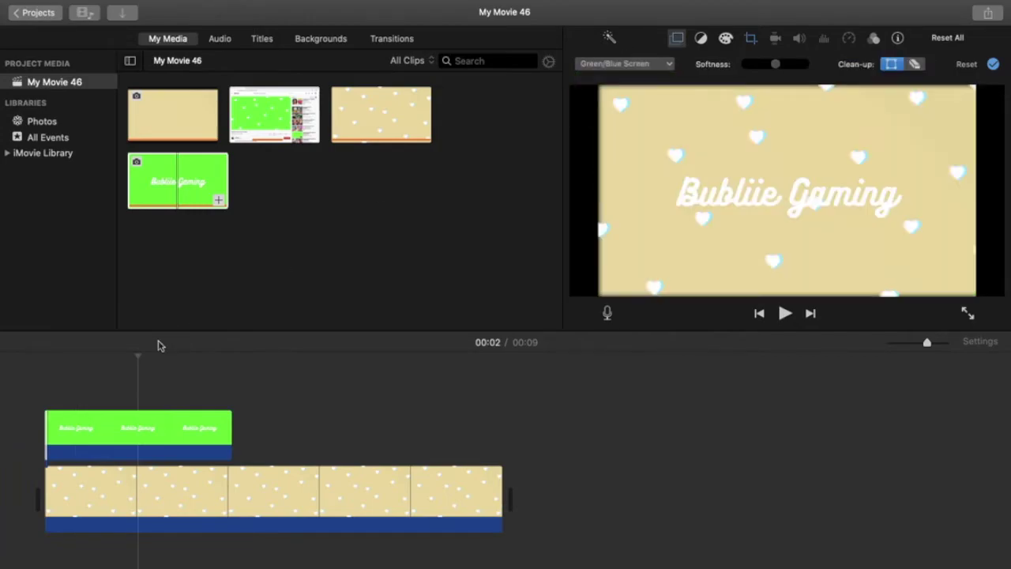
{"action": "left_click", "coordinate": [79, 380]}
{"action": "key", "text": "space"}
{"action": "key", "text": "space"}
- Set the title image's crop style to Crop to Fill and play the timeline to check it
{"action": "left_click", "coordinate": [165, 431]}
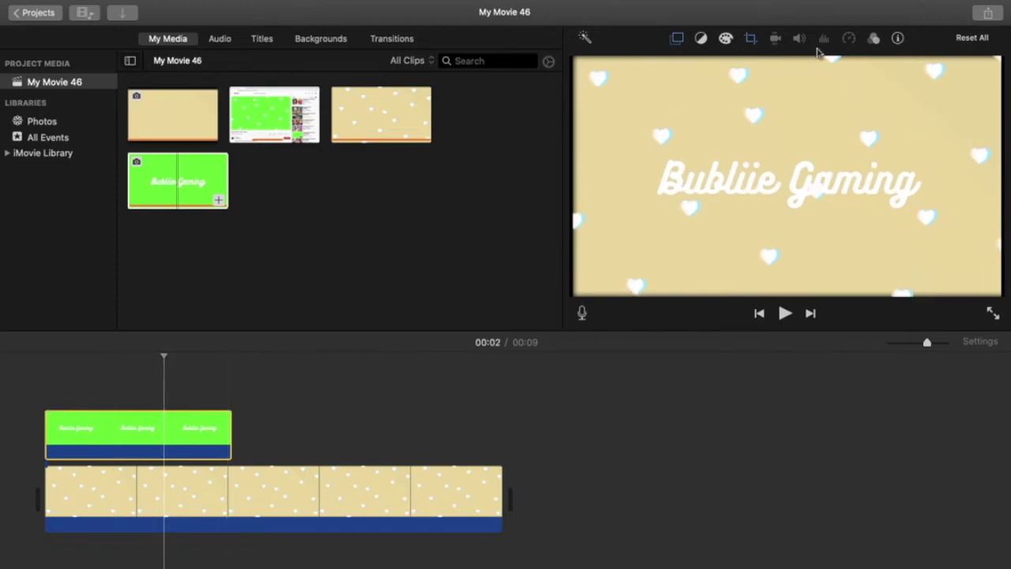
{"action": "left_click", "coordinate": [749, 38]}
{"action": "left_click", "coordinate": [648, 68]}
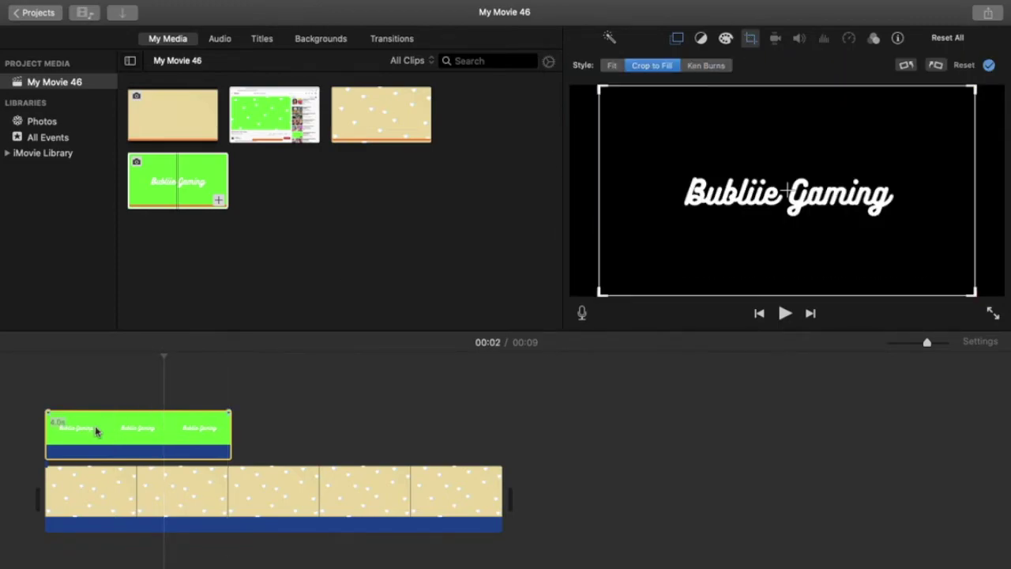
{"action": "left_click", "coordinate": [95, 431]}
{"action": "key", "text": "space"}
{"action": "left_click", "coordinate": [231, 398]}
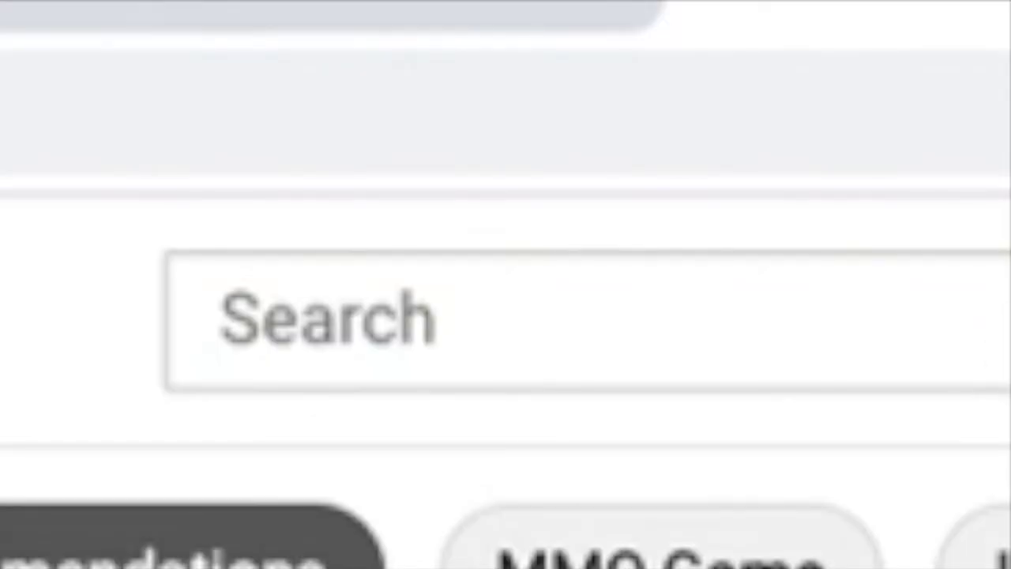
- Search YouTube for "green screen subscribe button" and open the pink subscribe button video with the notification bell
{"action": "left_click", "coordinate": [532, 343]}
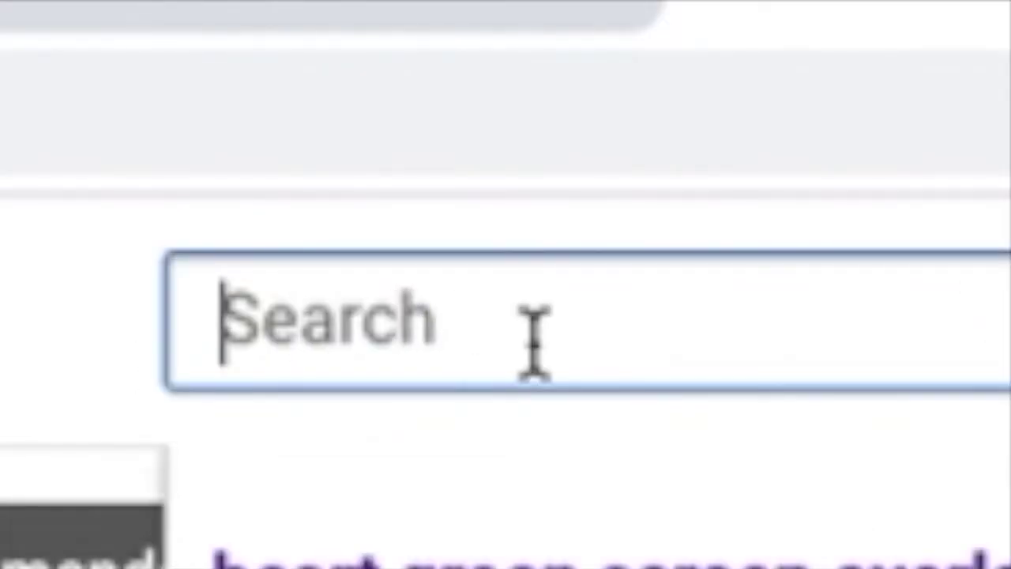
{"action": "type", "text": "green sc"}
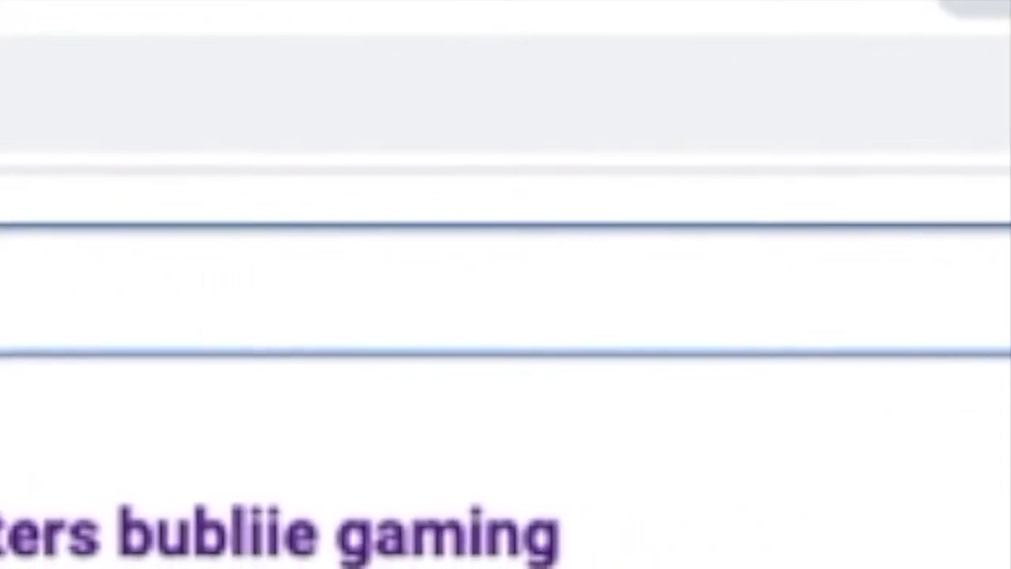
{"action": "type", "text": "reen subscribe butto"}
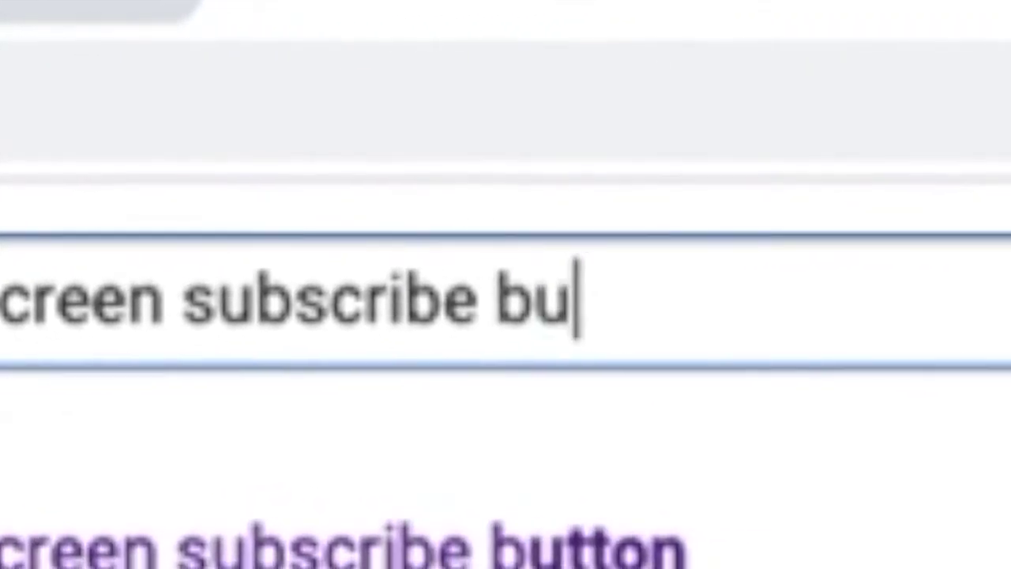
{"action": "type", "text": "n"}
{"action": "key", "text": "Return"}
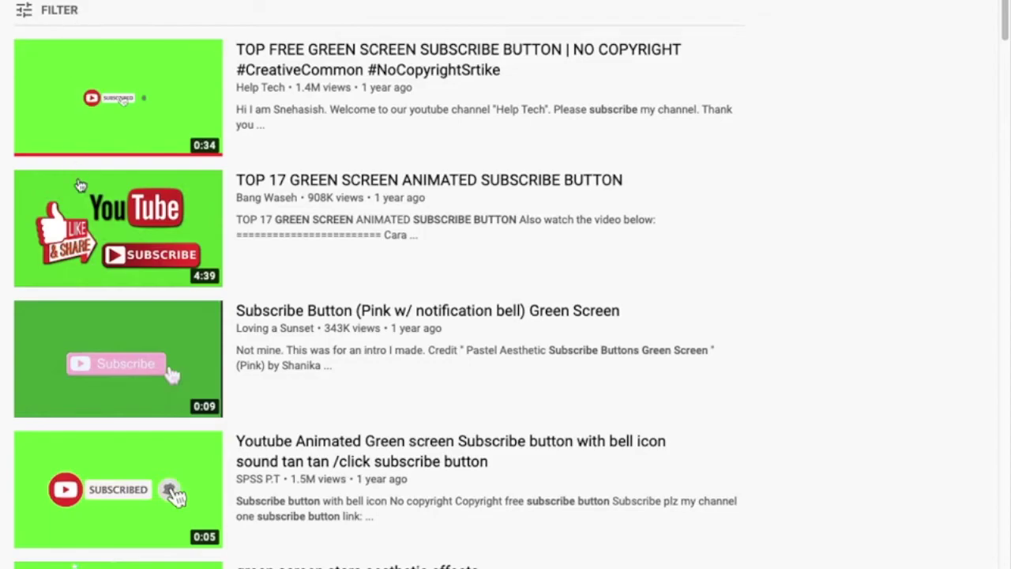
{"action": "left_click", "coordinate": [124, 362]}
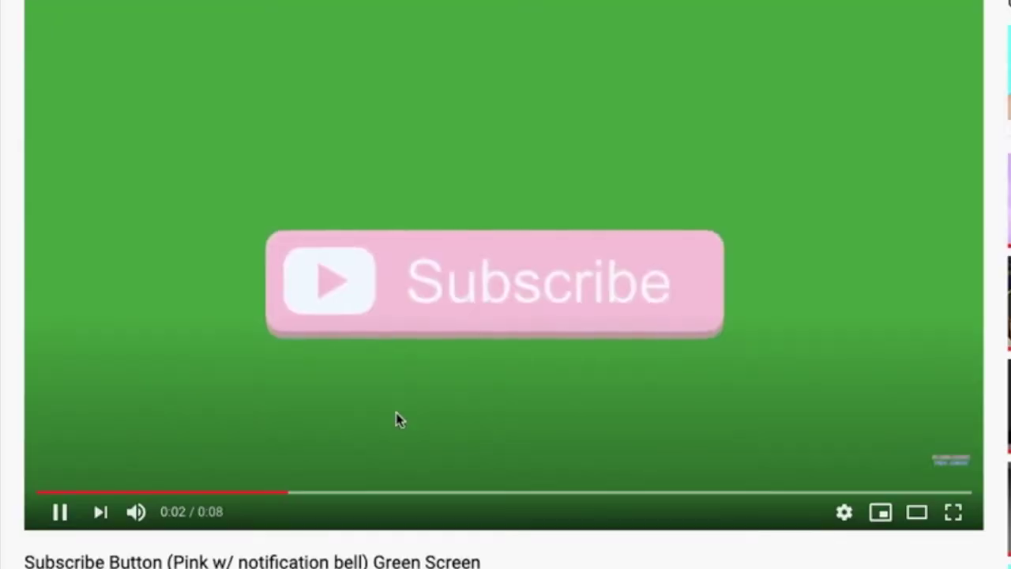
- Rewind the pink subscribe button video to its start, then play it while making a new QuickTime Player screen recording
{"action": "left_click", "coordinate": [397, 420]}
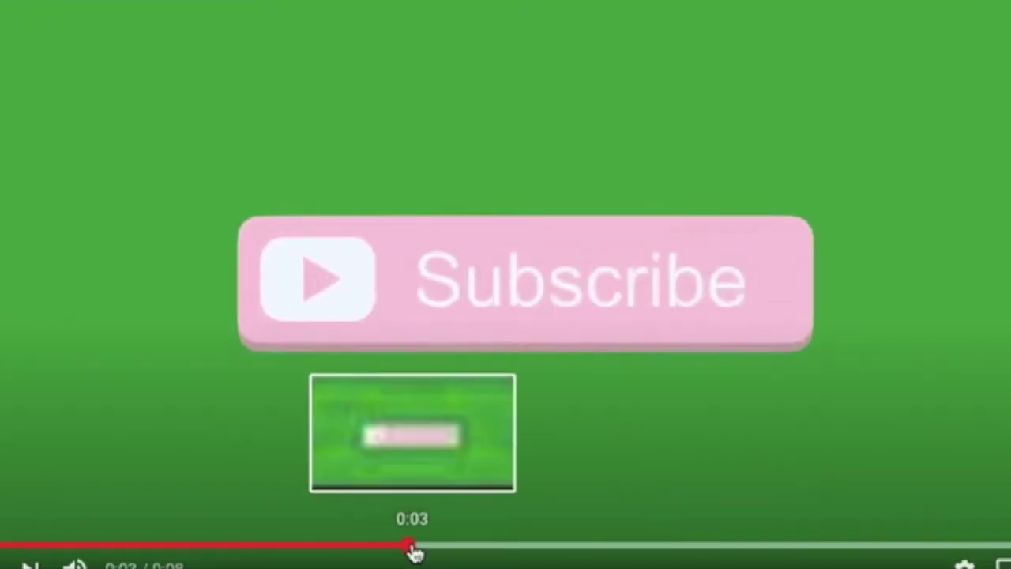
{"action": "left_click_drag", "start_coordinate": [405, 495], "coordinate": [216, 495]}
{"action": "left_click_drag", "start_coordinate": [176, 546], "coordinate": [24, 547]}
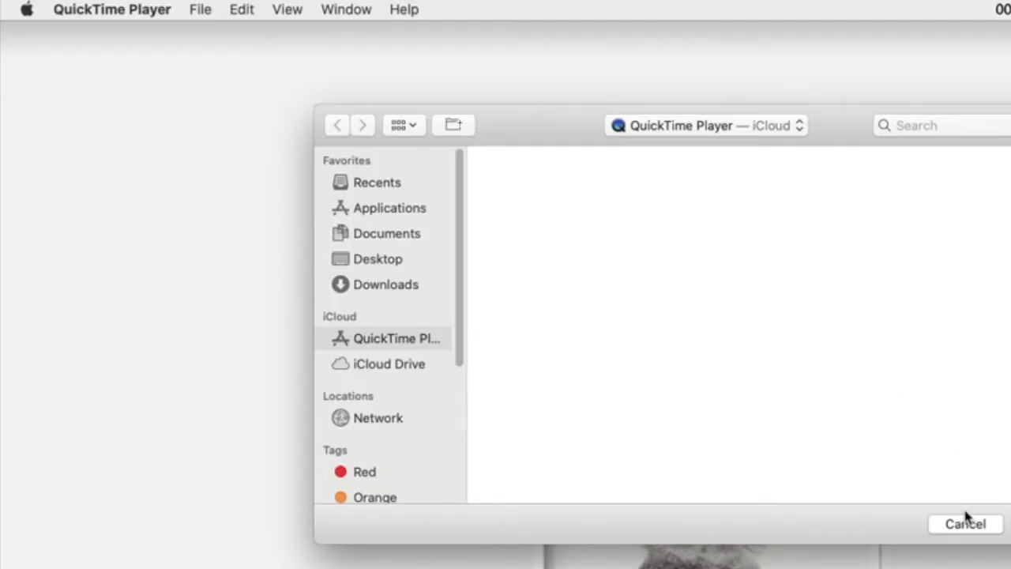
{"action": "left_click", "coordinate": [966, 522]}
{"action": "left_click", "coordinate": [193, 11]}
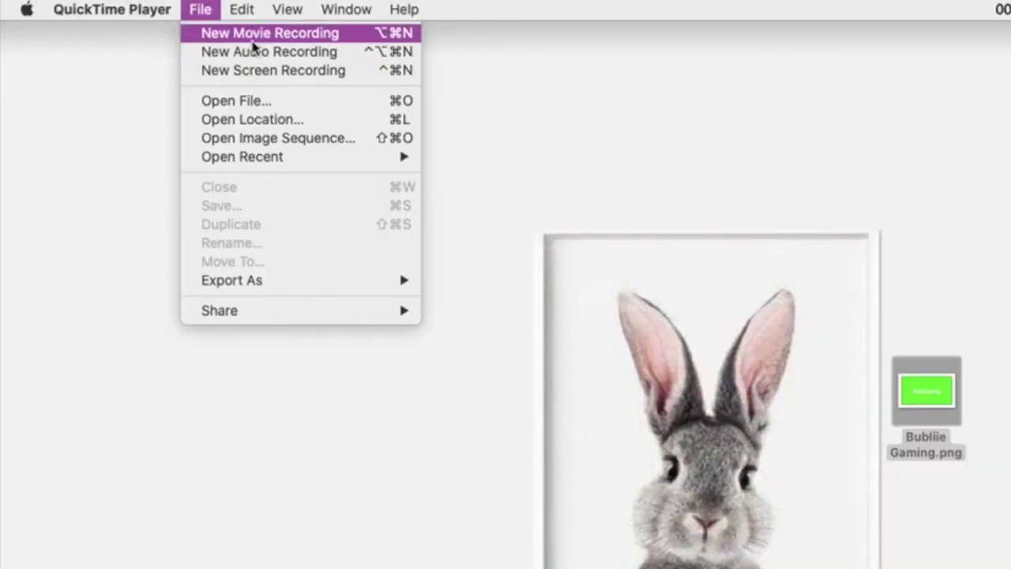
{"action": "left_click", "coordinate": [252, 77]}
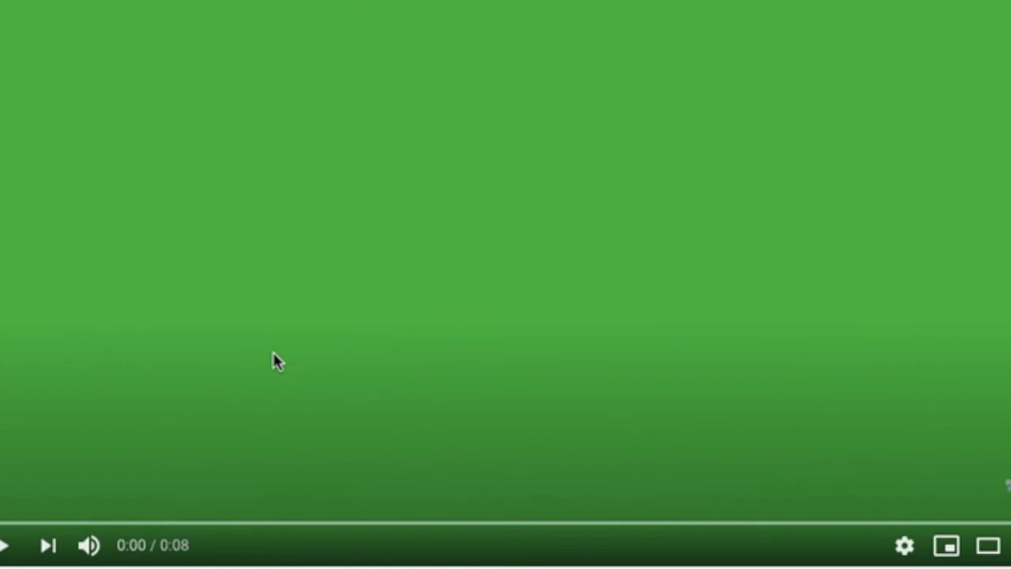
{"action": "left_click", "coordinate": [277, 361]}
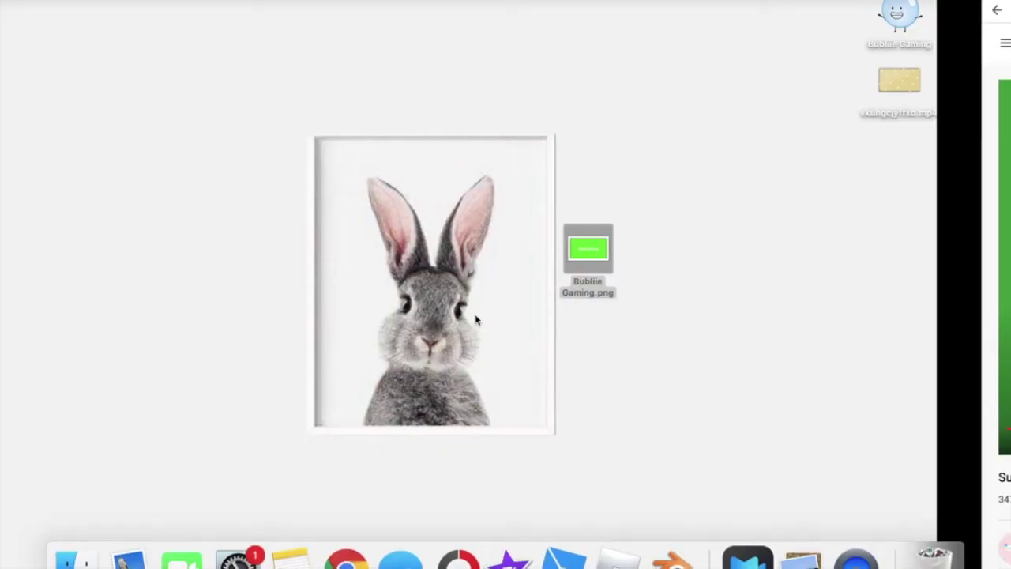
- Add the new screen recording from the desktop to the iMovie timeline above the hearts video, just after the title image
{"action": "left_click", "coordinate": [662, 257]}
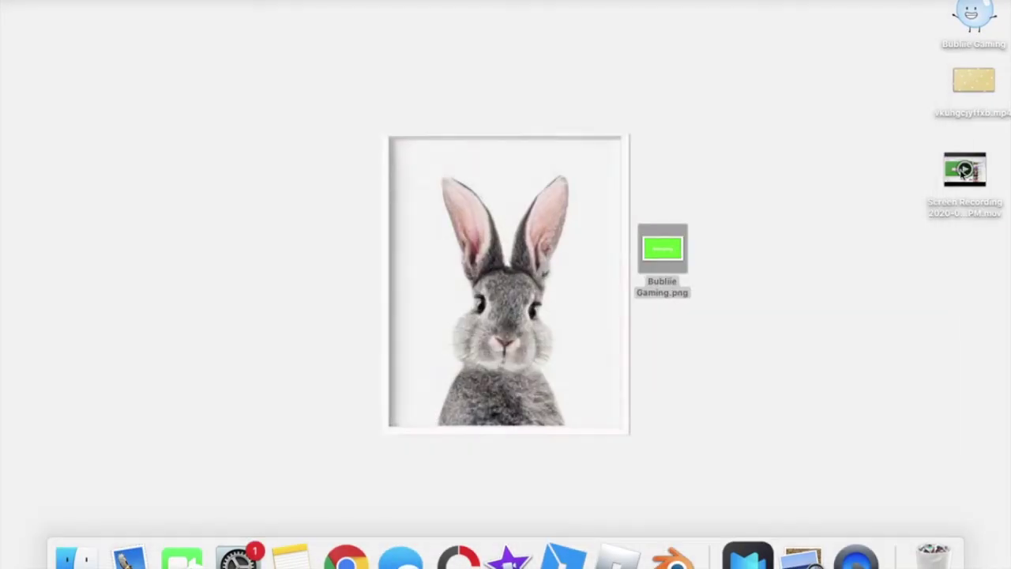
{"action": "left_click_drag", "start_coordinate": [959, 168], "coordinate": [72, 343]}
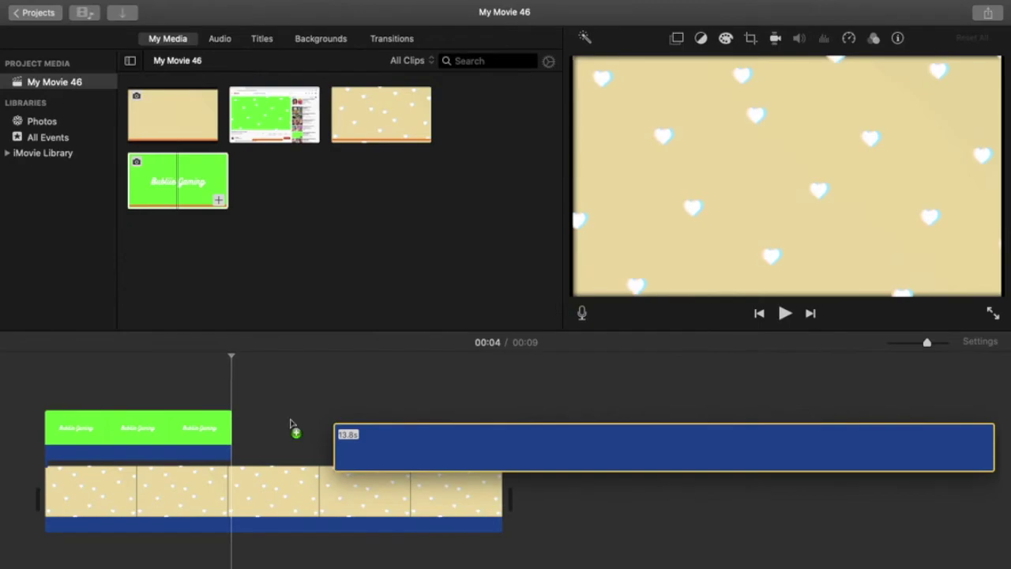
{"action": "left_click_drag", "start_coordinate": [293, 429], "coordinate": [269, 411]}
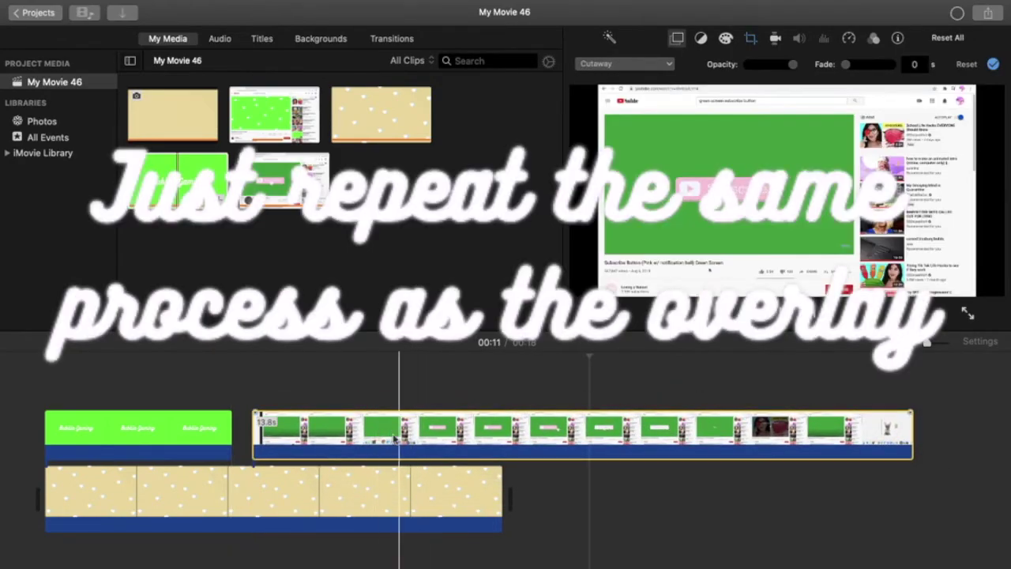
- Split off and delete the unwanted beginning of the screen recording, then move the remainder back to just after the title image
{"action": "key", "text": "super+b"}
{"action": "left_click", "coordinate": [370, 439]}
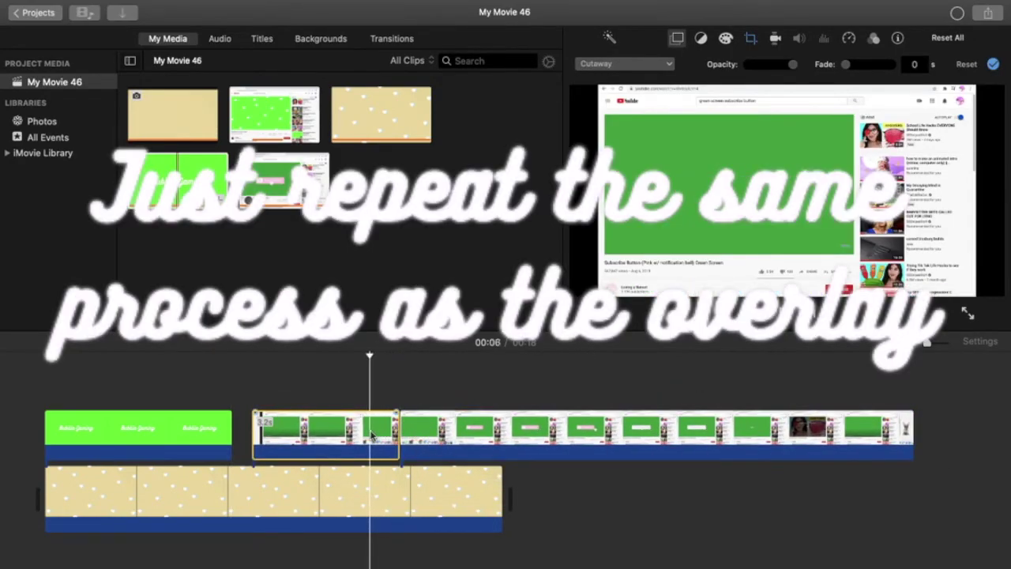
{"action": "key", "text": "Delete"}
{"action": "left_click_drag", "start_coordinate": [431, 438], "coordinate": [282, 438]}
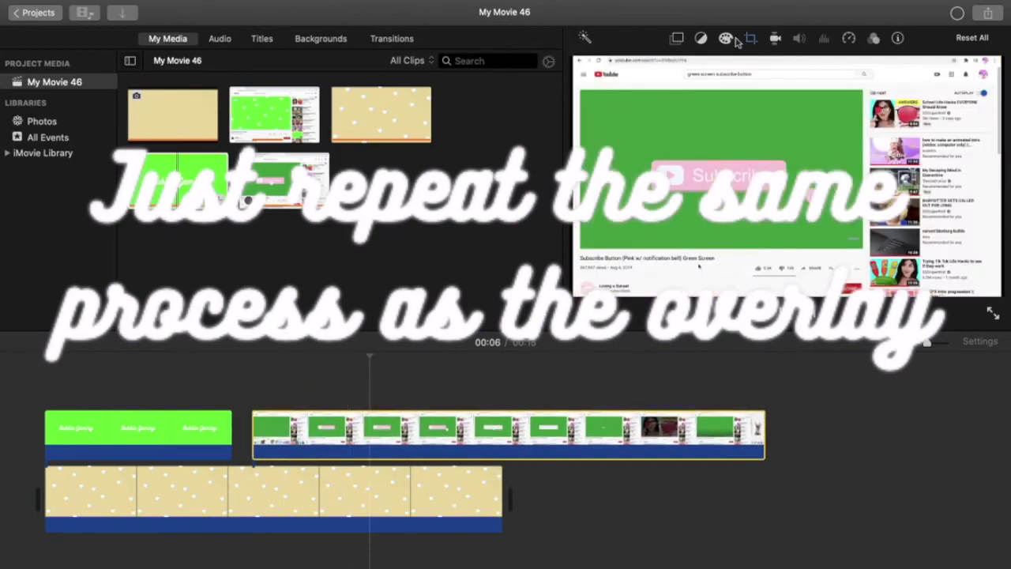
- Crop the screen recording to the green video area showing the subscribe button and play it to check
{"action": "left_click", "coordinate": [751, 38]}
{"action": "left_click_drag", "start_coordinate": [641, 110], "coordinate": [768, 195]}
{"action": "left_click_drag", "start_coordinate": [864, 265], "coordinate": [741, 212]}
{"action": "left_click", "coordinate": [253, 385]}
{"action": "key", "text": "space"}
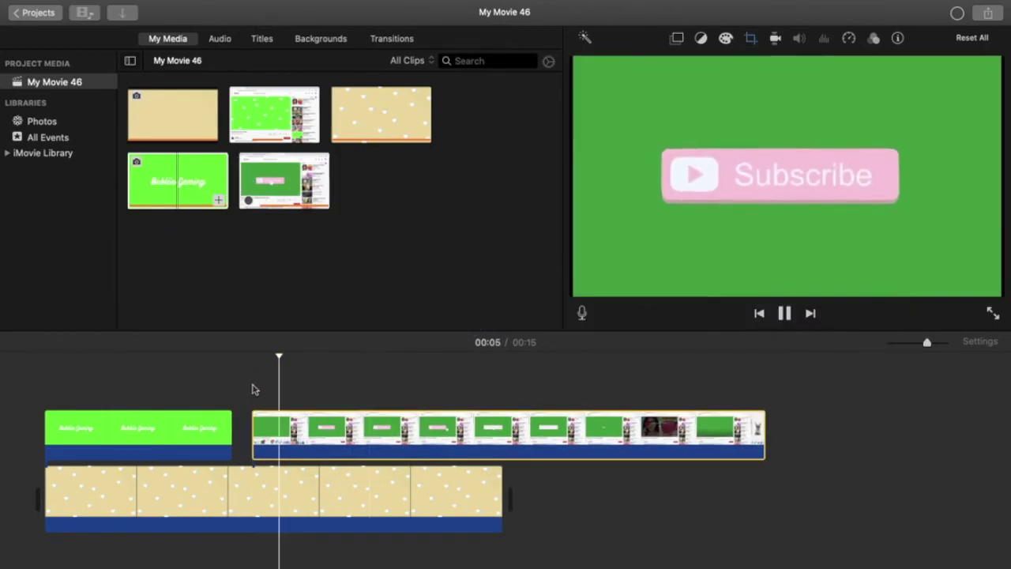
{"action": "key", "text": "space"}
- Set the subscribe clip's speed to Fast at 2x and play it to find where the animation ends
{"action": "left_click", "coordinate": [848, 38]}
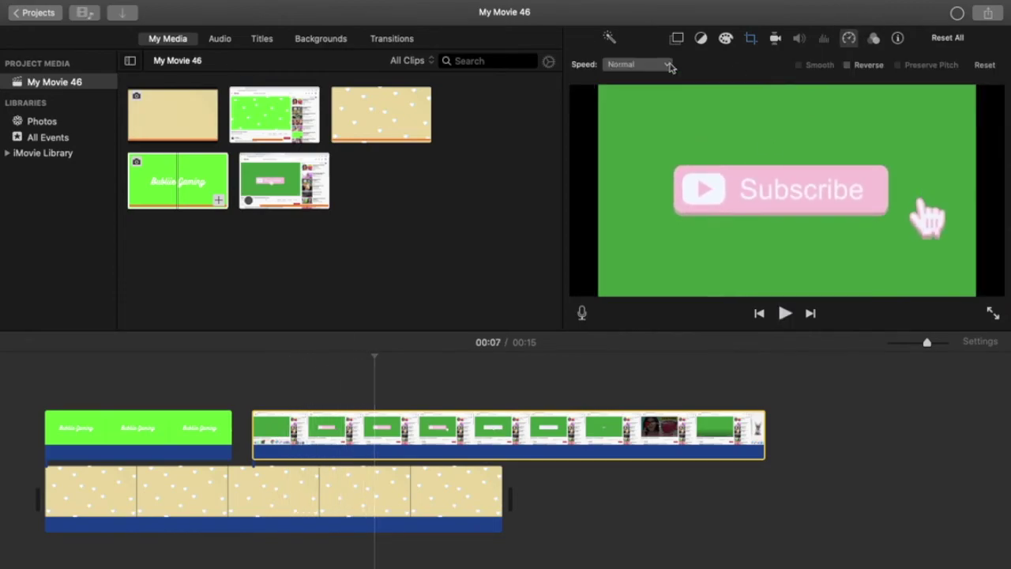
{"action": "left_click", "coordinate": [637, 64]}
{"action": "left_click", "coordinate": [625, 103]}
{"action": "key", "text": "space"}
{"action": "key", "text": "space"}
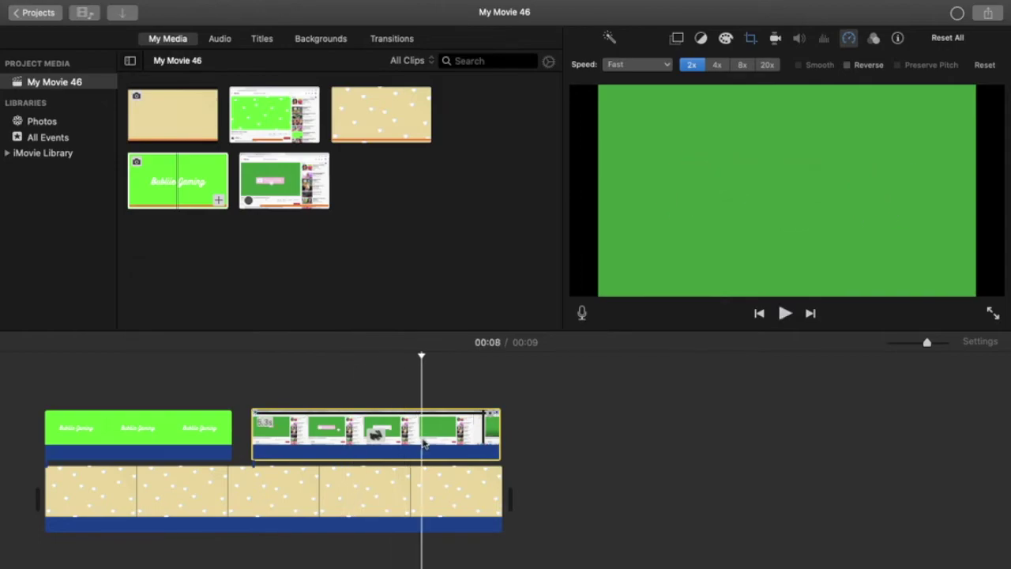
- Split the subscribe clip where its animation ends and delete the leftover part
{"action": "key", "text": "super+b"}
{"action": "left_click", "coordinate": [457, 447]}
{"action": "key", "text": "Delete"}
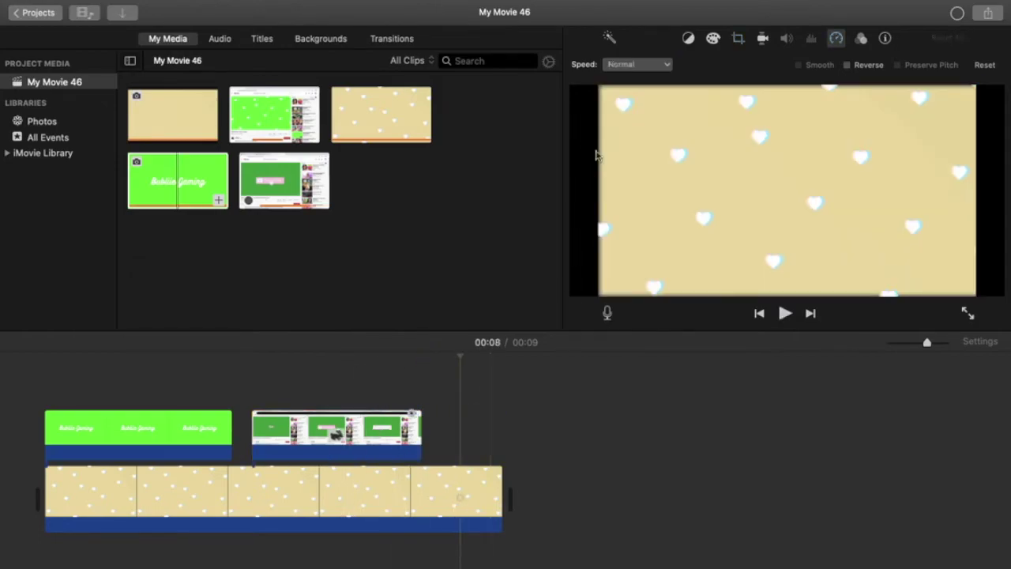
- Set the trimmed subscribe clip's overlay mode to Green/Blue Screen and place the playhead at the clip's end
{"action": "left_click", "coordinate": [377, 429]}
{"action": "left_click", "coordinate": [677, 39]}
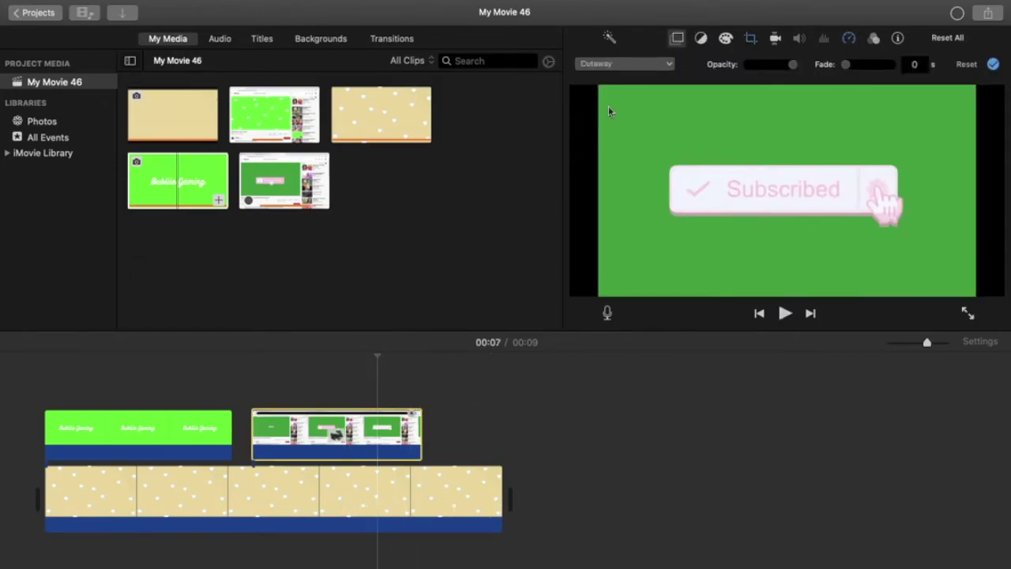
{"action": "left_click", "coordinate": [623, 64]}
{"action": "left_click", "coordinate": [623, 91]}
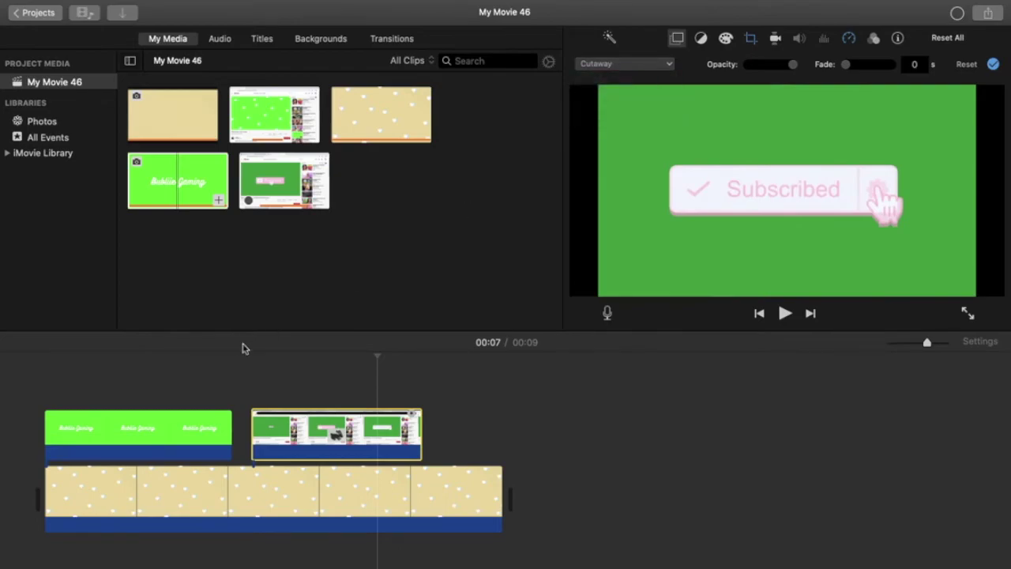
{"action": "left_click", "coordinate": [417, 411]}
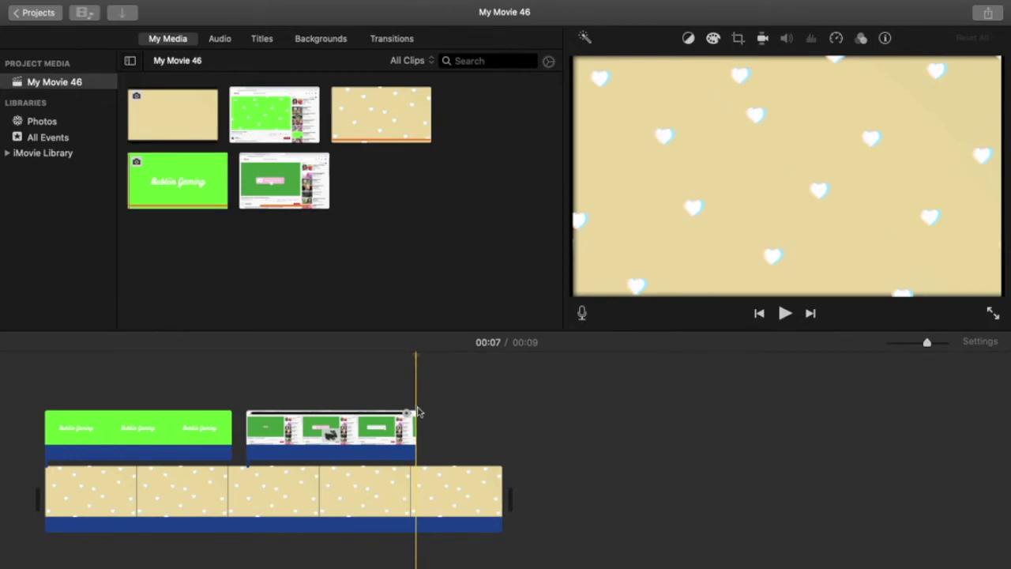
- Copy the hearts background clip and paste a duplicate after it in the timeline
{"action": "left_click", "coordinate": [448, 501]}
{"action": "right_click", "coordinate": [447, 501]}
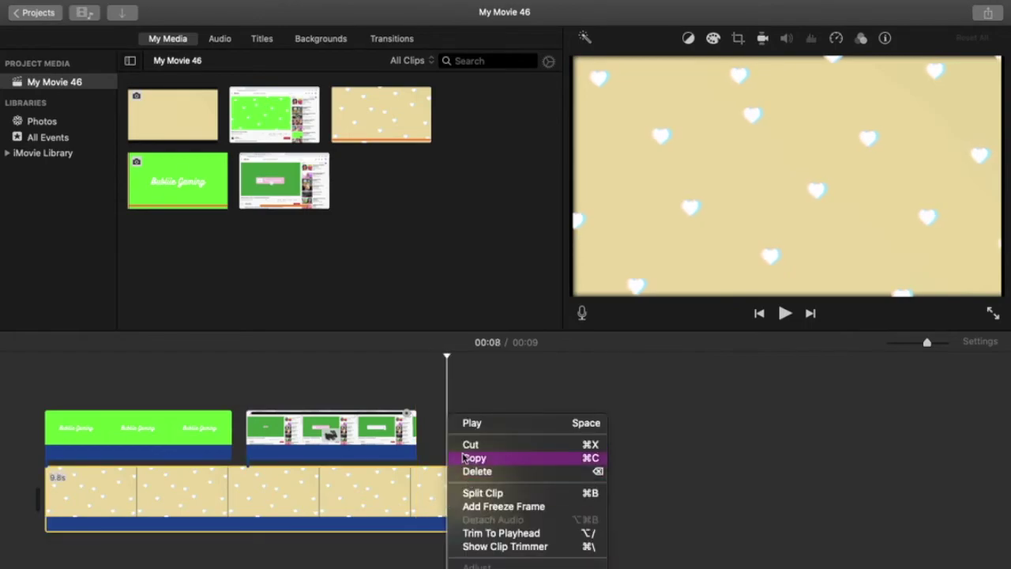
{"action": "left_click", "coordinate": [552, 439]}
{"action": "key", "text": "super+v"}
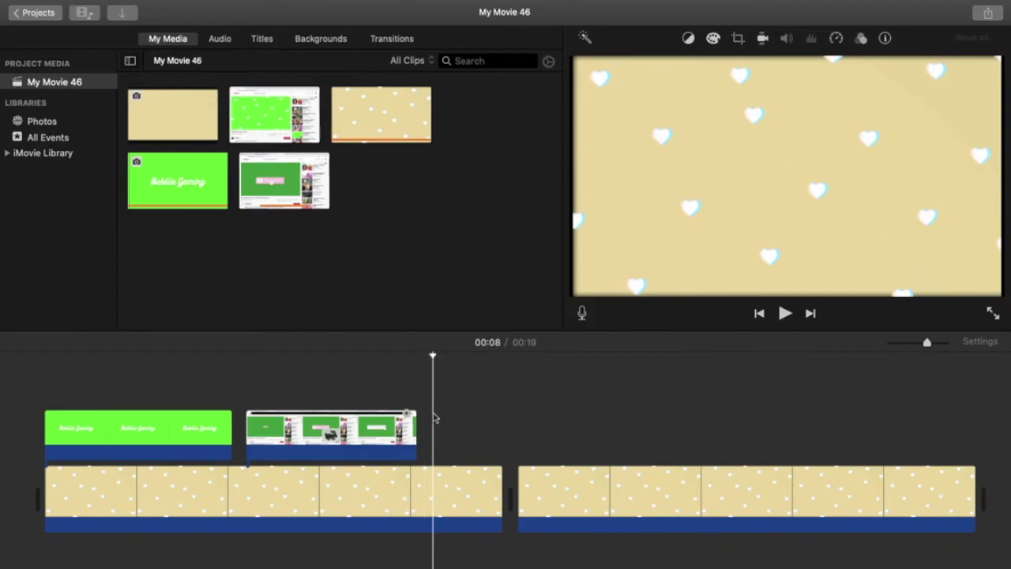
- Paste the Instagram profile recording after the subscribe clip, set it to Crop to Fill around the profile header, and play it
{"action": "key", "text": "super+v"}
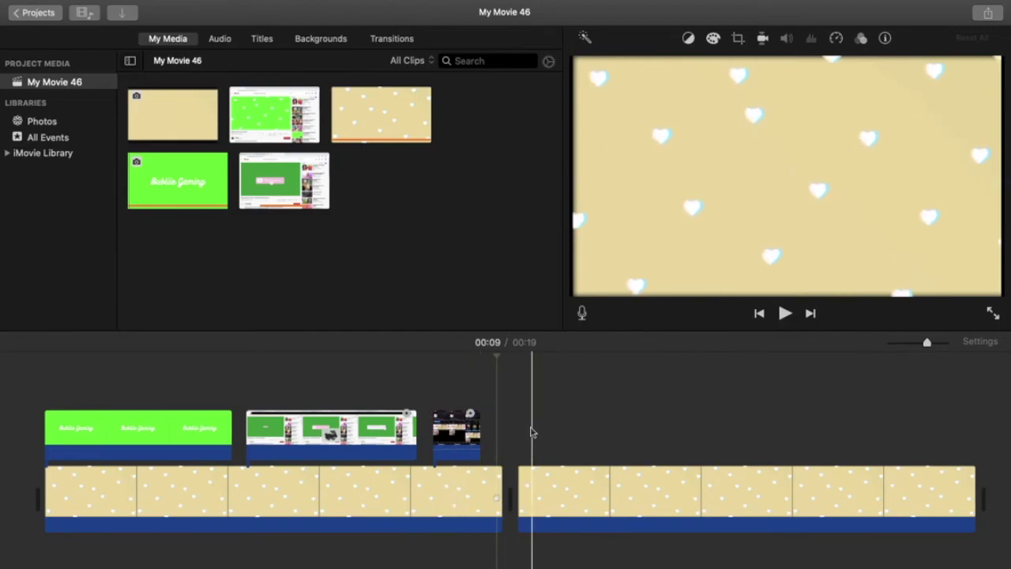
{"action": "left_click", "coordinate": [457, 430]}
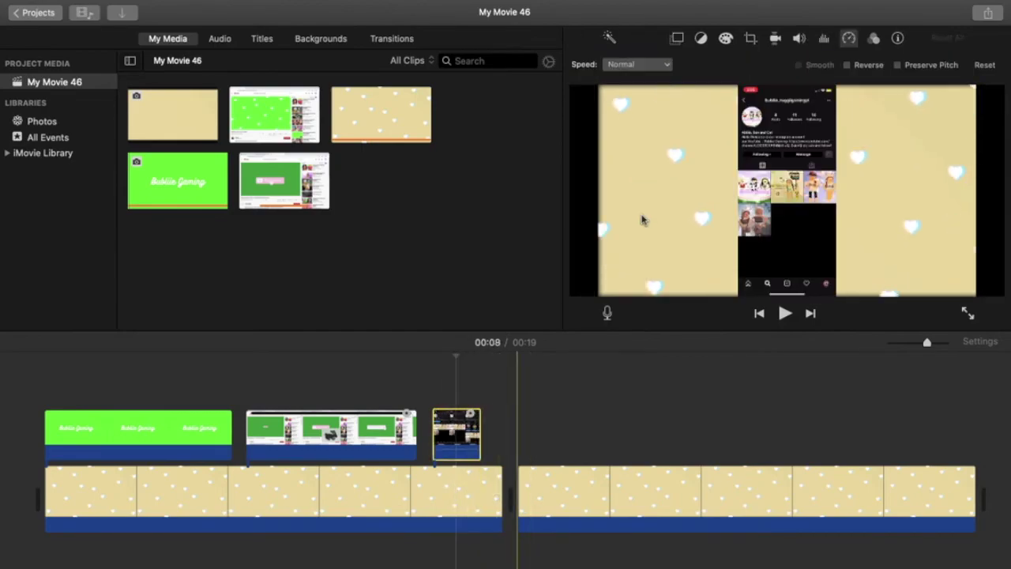
{"action": "left_click", "coordinate": [750, 41]}
{"action": "left_click", "coordinate": [659, 68]}
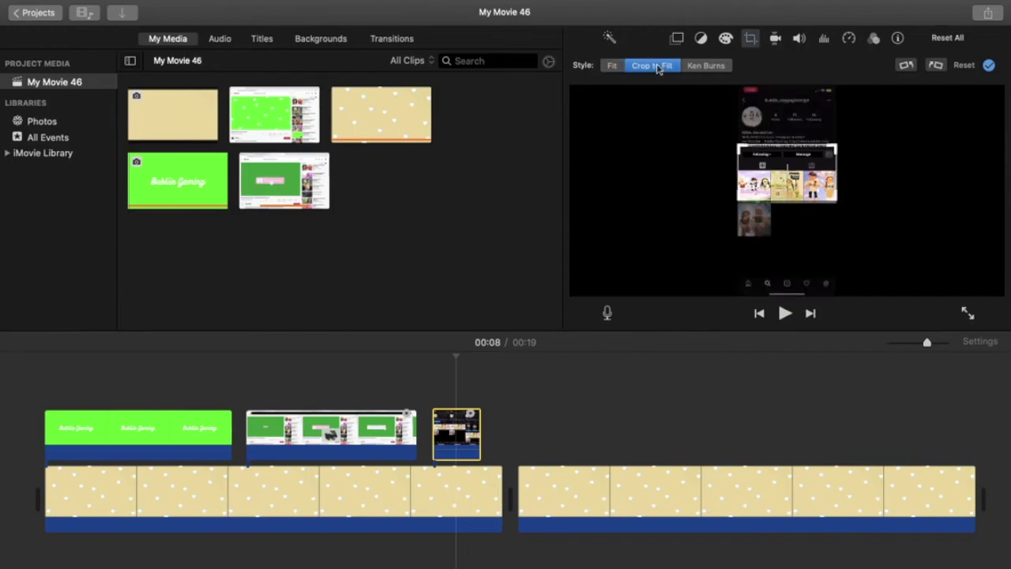
{"action": "left_click_drag", "start_coordinate": [783, 190], "coordinate": [776, 146]}
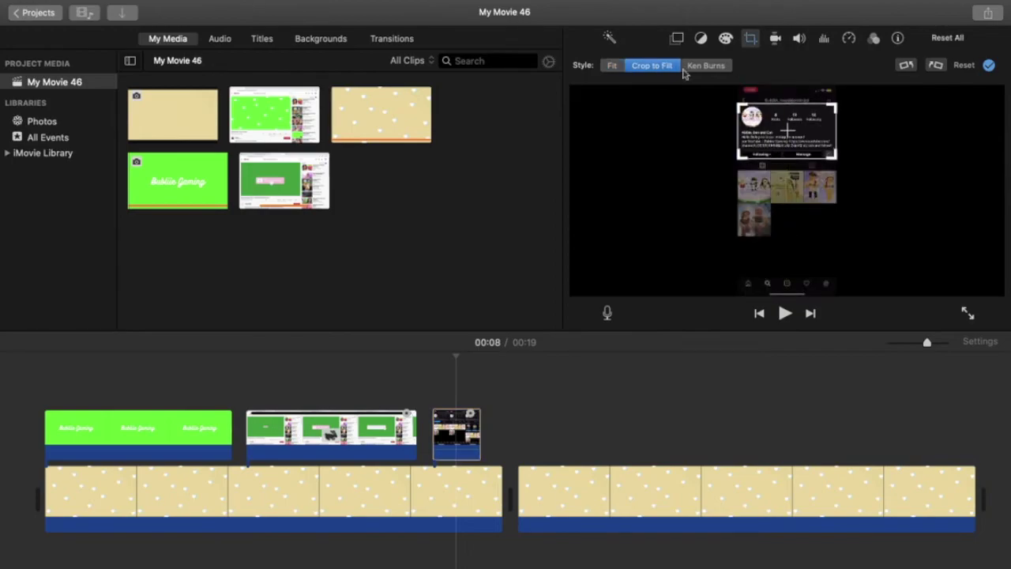
{"action": "key", "text": "space"}
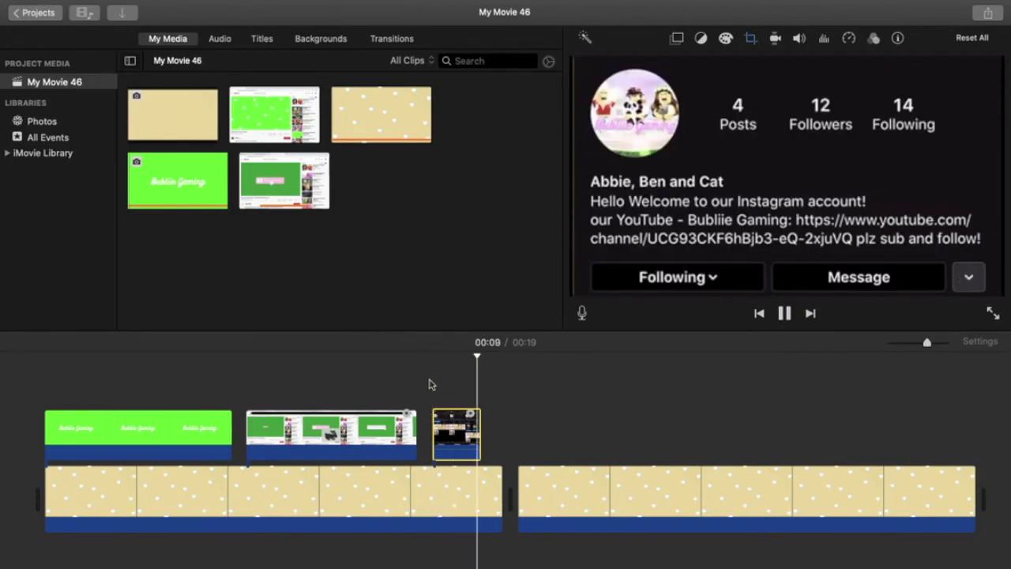
- Set the Instagram clip's overlay mode to Picture in Picture, position it in the centre of the frame, and play the result
{"action": "left_click", "coordinate": [468, 429]}
{"action": "left_click", "coordinate": [655, 63]}
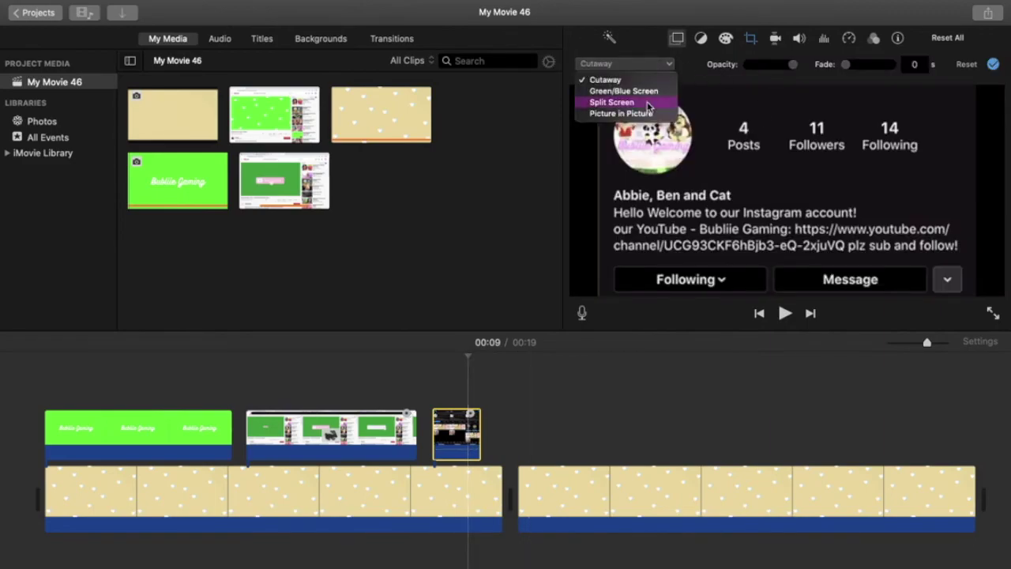
{"action": "left_click", "coordinate": [648, 117]}
{"action": "left_click_drag", "start_coordinate": [829, 170], "coordinate": [714, 232]}
{"action": "left_click", "coordinate": [415, 357]}
{"action": "key", "text": "space"}
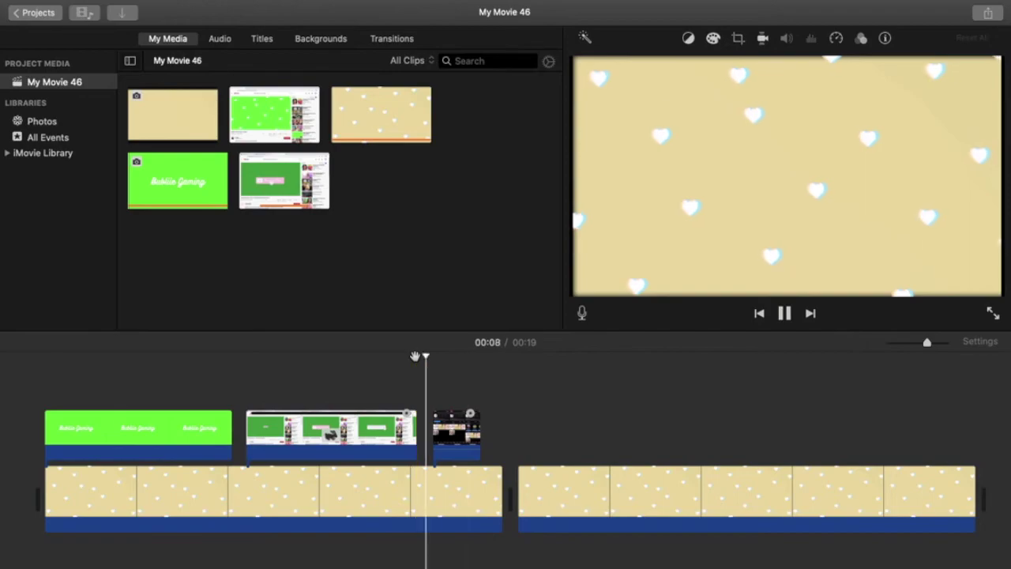
{"action": "key", "text": "space"}
- Adjust the duration of the Instagram clip's picture-in-picture Zoom effect and play it to check
{"action": "left_click", "coordinate": [677, 38]}
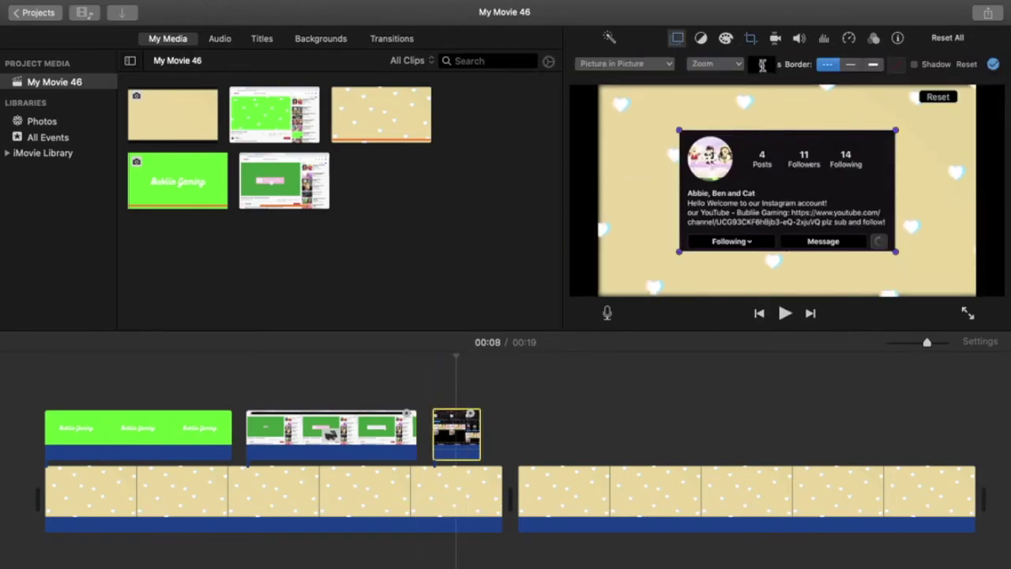
{"action": "left_click", "coordinate": [764, 65]}
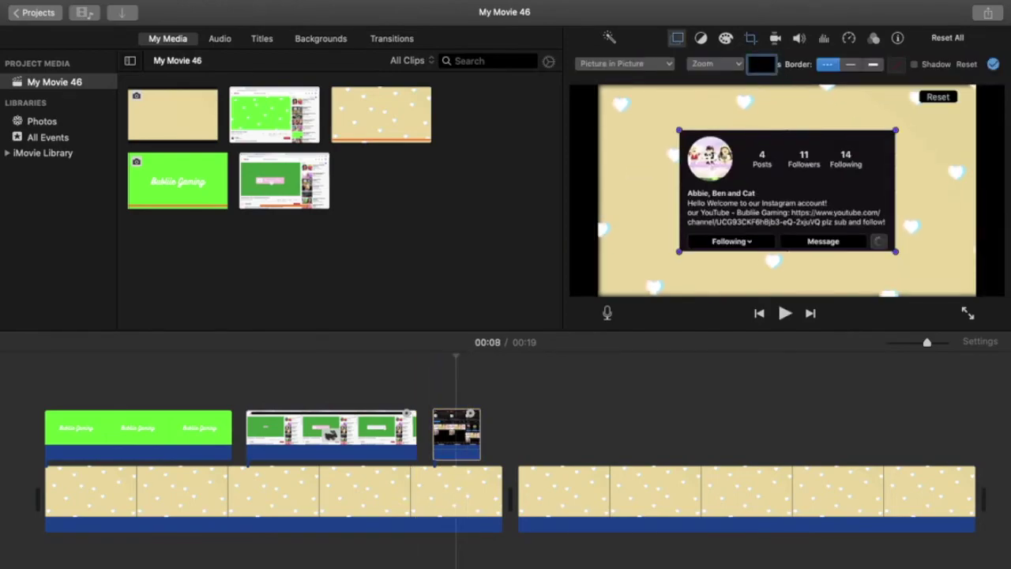
{"action": "key", "text": "Return"}
{"action": "left_click", "coordinate": [439, 384]}
{"action": "key", "text": "space"}
{"action": "key", "text": "space"}
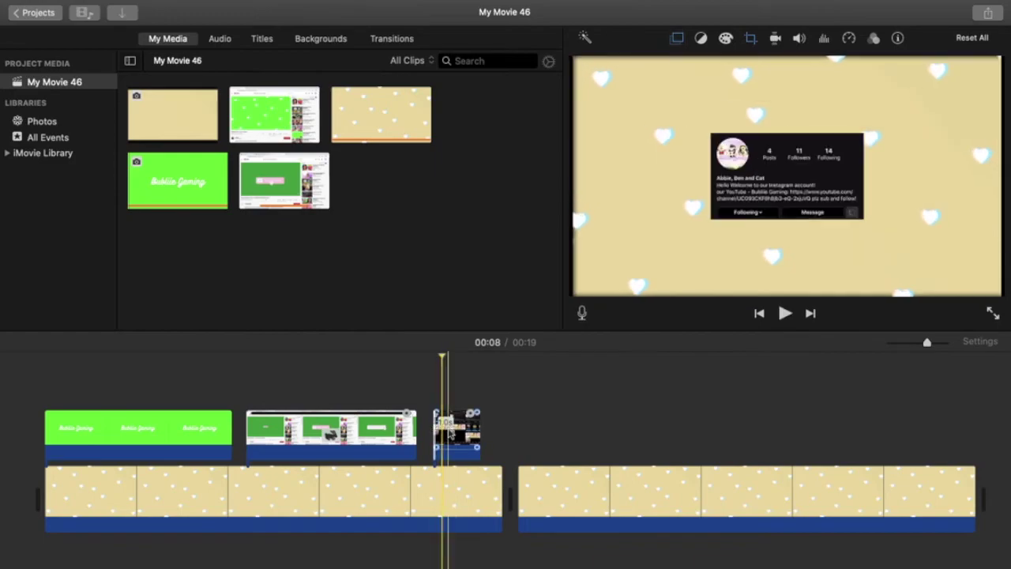
- Slow the Instagram clip's speed to 10% and play the result
{"action": "left_click", "coordinate": [449, 429]}
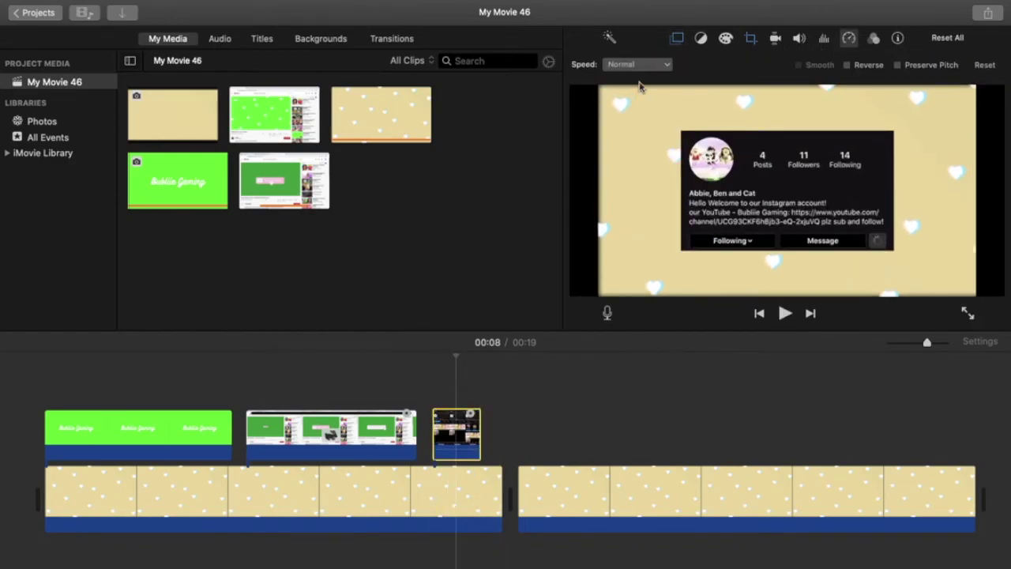
{"action": "left_click", "coordinate": [642, 64]}
{"action": "left_click", "coordinate": [637, 92]}
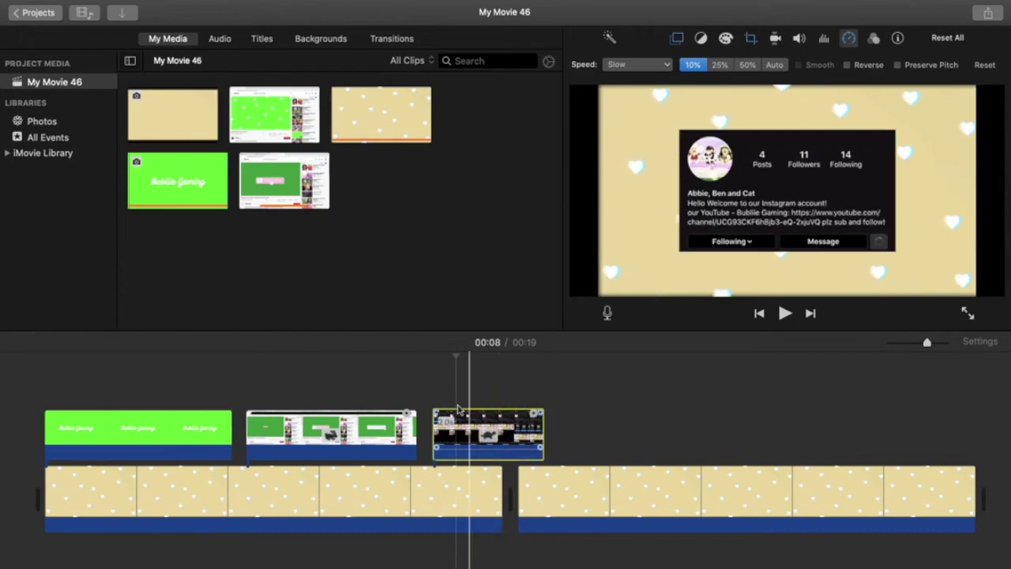
{"action": "key", "text": "backslash"}
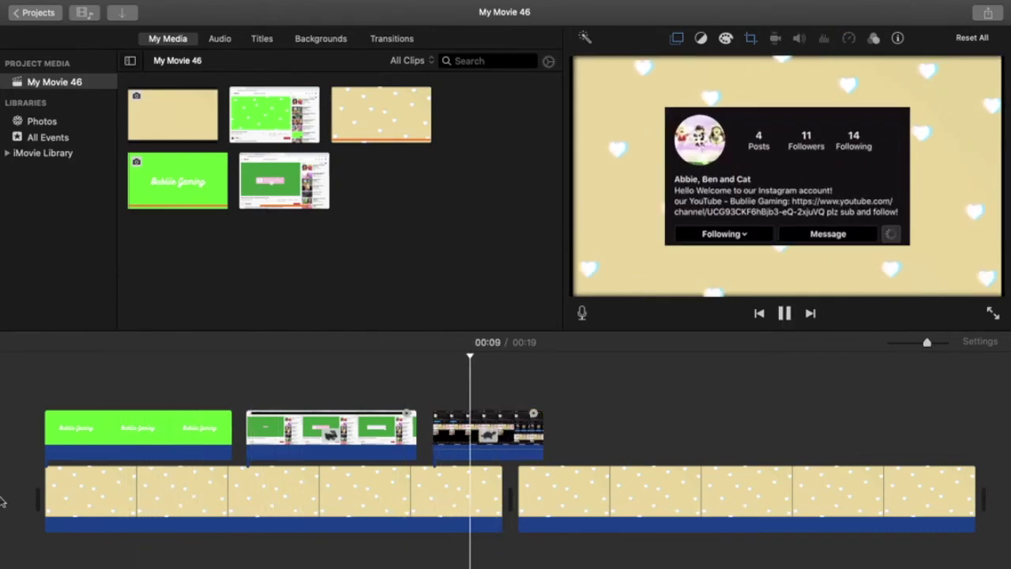
{"action": "key", "text": "space"}
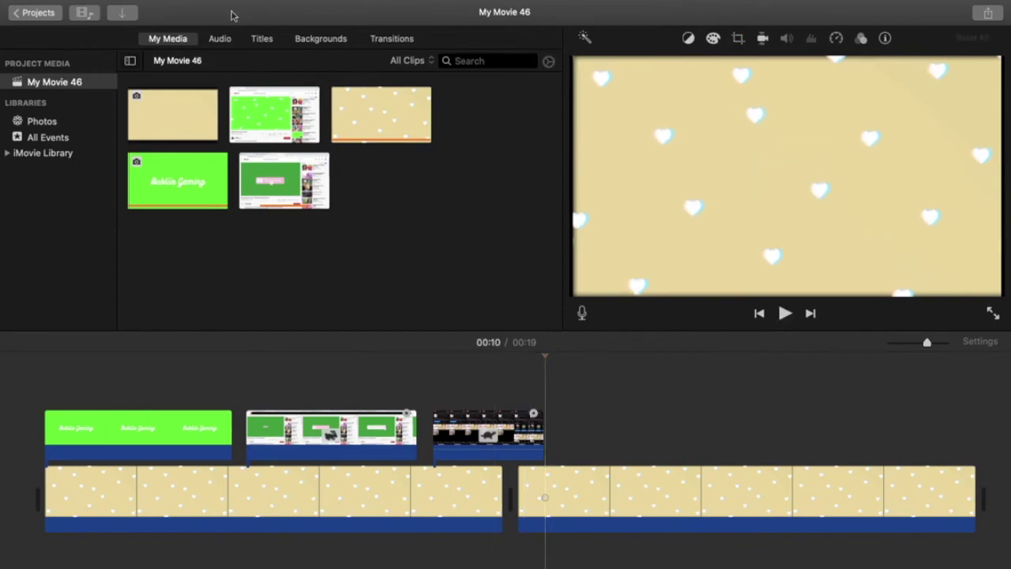
- Split the second hearts background clip just after the end of the Instagram clip and delete the remainder
{"action": "left_click", "coordinate": [563, 510]}
{"action": "key", "text": "super+b"}
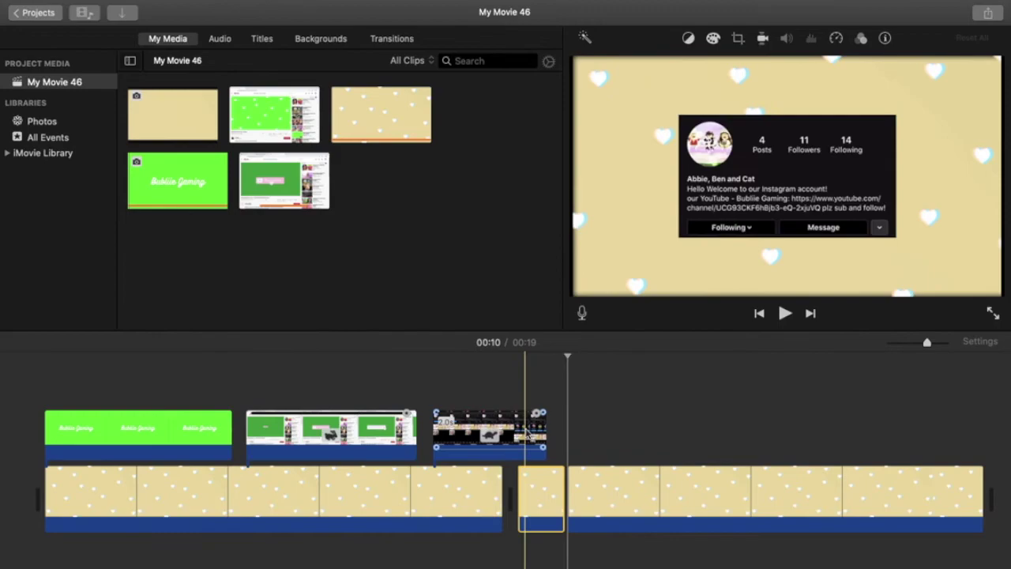
{"action": "left_click", "coordinate": [621, 496]}
{"action": "key", "text": "Delete"}
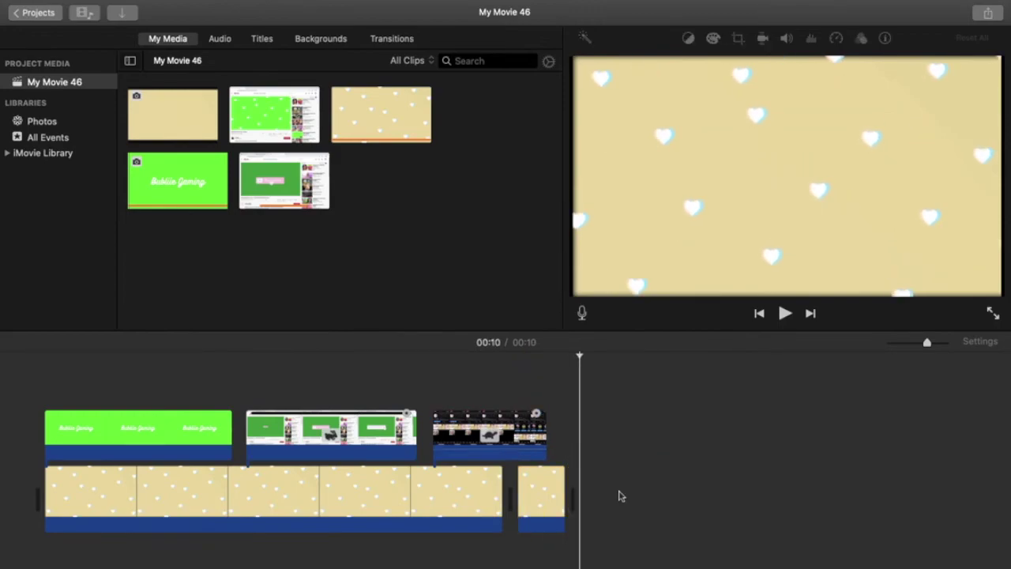
- Copy all the clips in this project into My Movie 45, replacing its plain background clips and green-screen hearts overlay
{"action": "left_click_drag", "start_coordinate": [594, 487], "coordinate": [33, 418]}
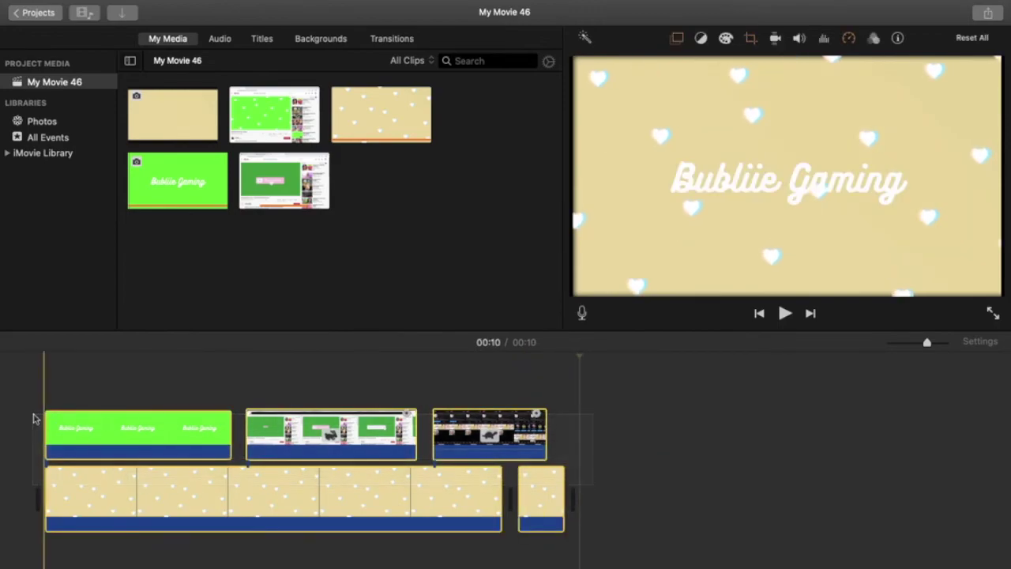
{"action": "right_click", "coordinate": [262, 501]}
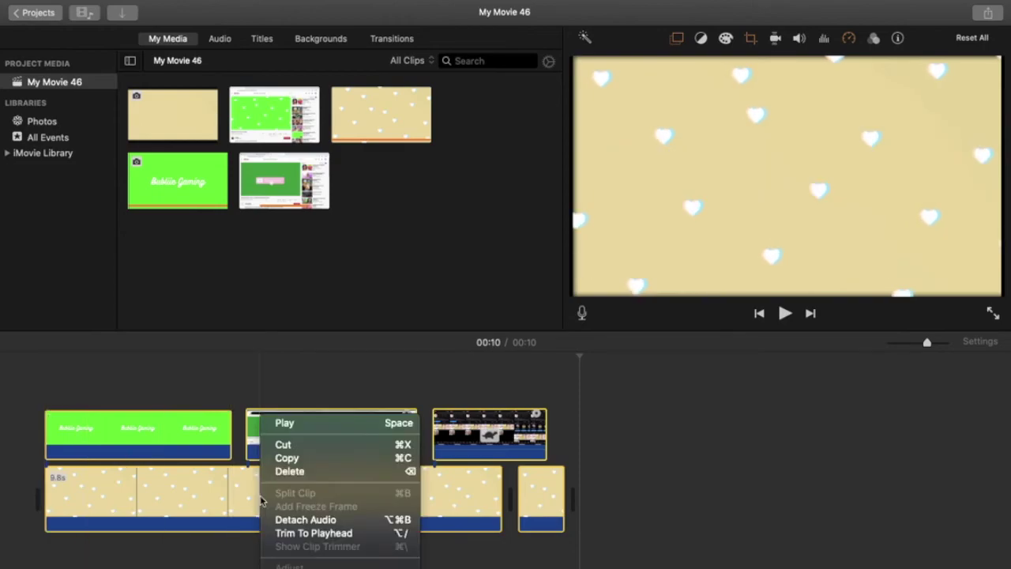
{"action": "left_click", "coordinate": [268, 459]}
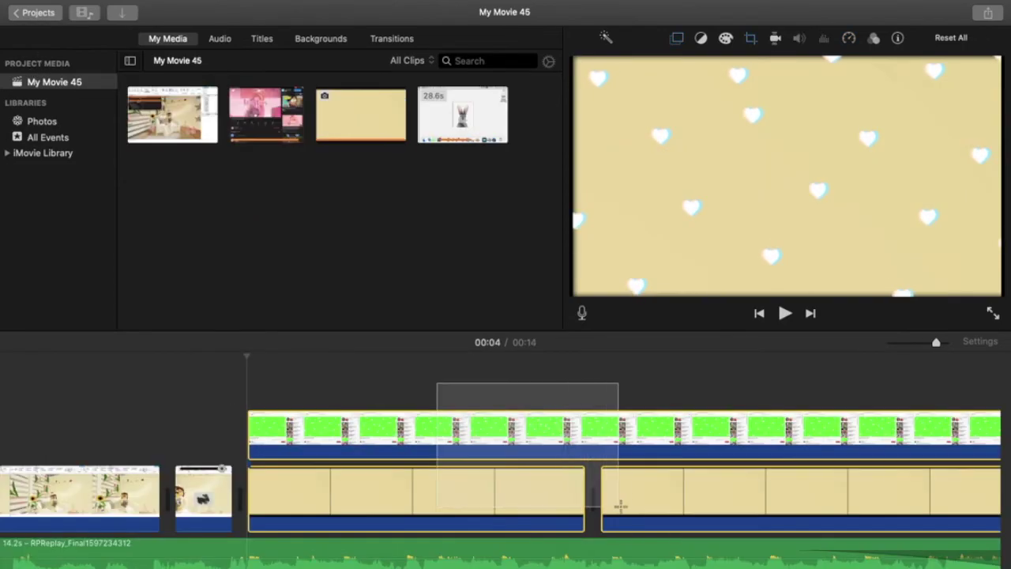
{"action": "left_click_drag", "start_coordinate": [621, 506], "coordinate": [634, 512]}
{"action": "key", "text": "Delete"}
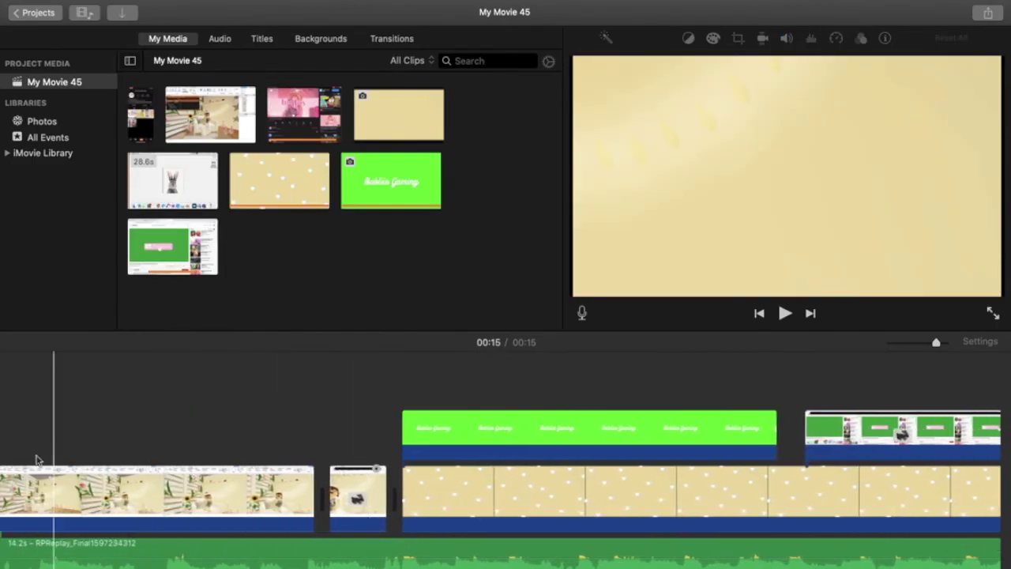
- Add a Cross Zoom transition between the short intro clip and the hearts background, trim the title overlay's start to match, and play it
{"action": "key", "text": "space"}
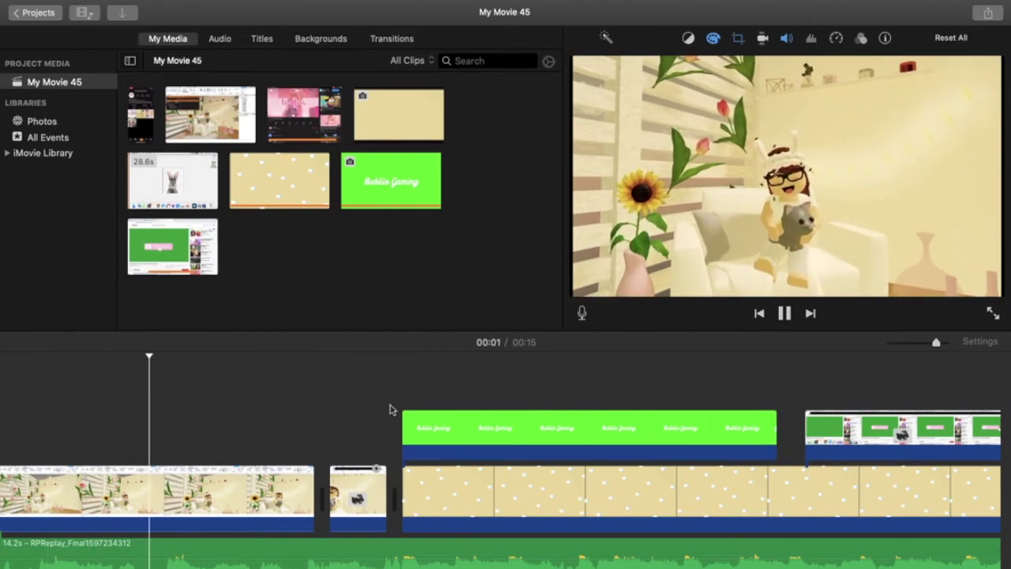
{"action": "left_click", "coordinate": [382, 409]}
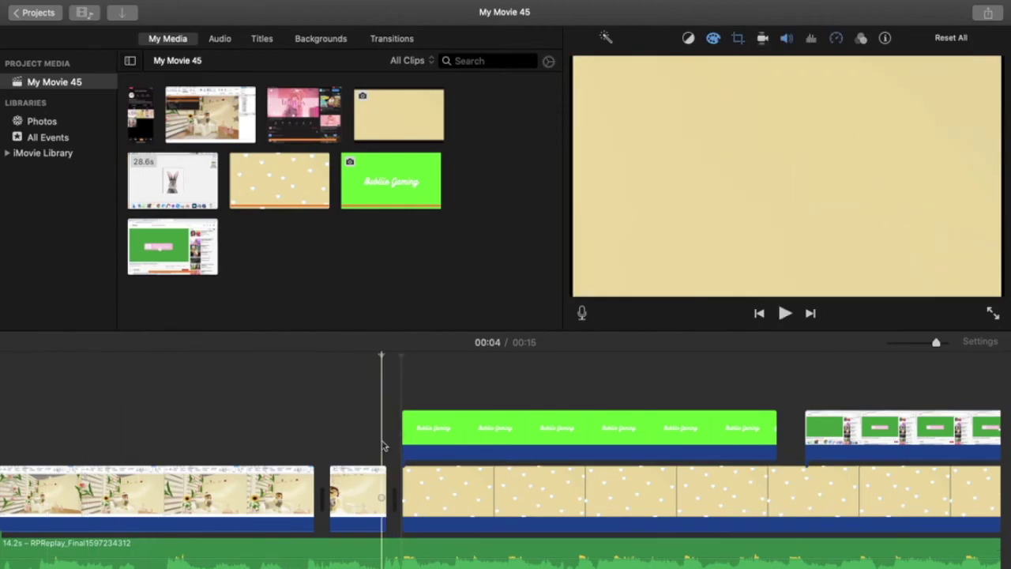
{"action": "left_click", "coordinate": [398, 39]}
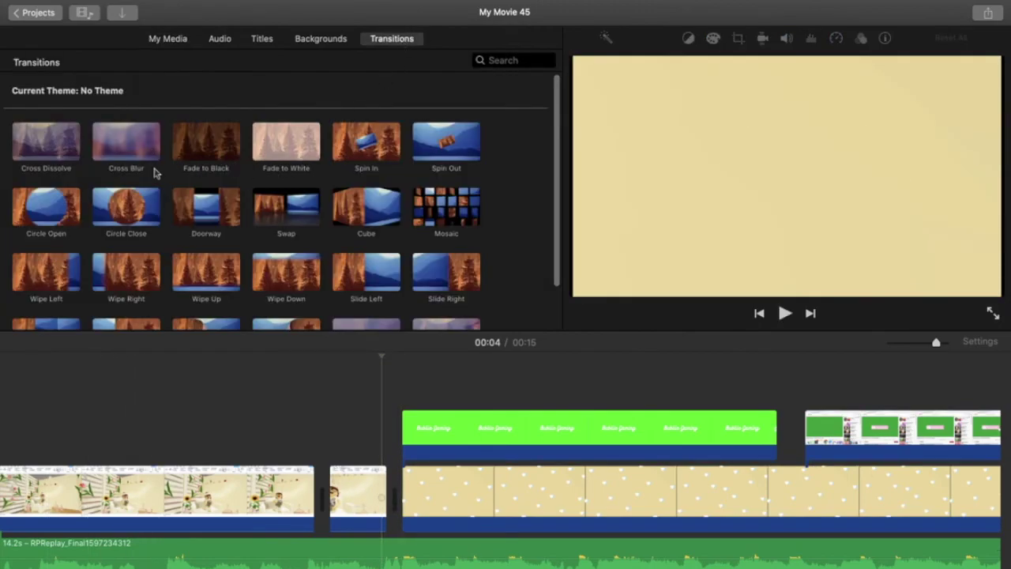
{"action": "scroll", "coordinate": [156, 174], "scroll_direction": "down", "scroll_amount": 2}
{"action": "mouse_move", "coordinate": [371, 291]}
{"action": "left_mouse_down"}
{"action": "mouse_move", "coordinate": [366, 465]}
{"action": "mouse_move", "coordinate": [377, 481]}
{"action": "left_mouse_up"}
{"action": "left_click_drag", "start_coordinate": [375, 438], "coordinate": [397, 439]}
{"action": "key", "text": "space"}
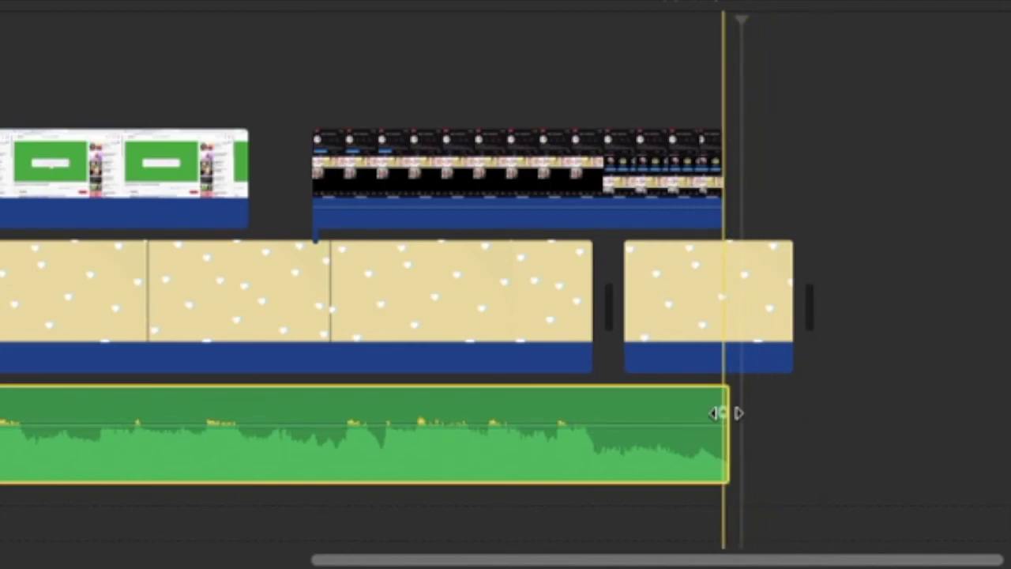
- Fade out the audio track over its final section and add a Fade to Black transition after the last hearts clip
{"action": "left_click_drag", "start_coordinate": [722, 414], "coordinate": [132, 412]}
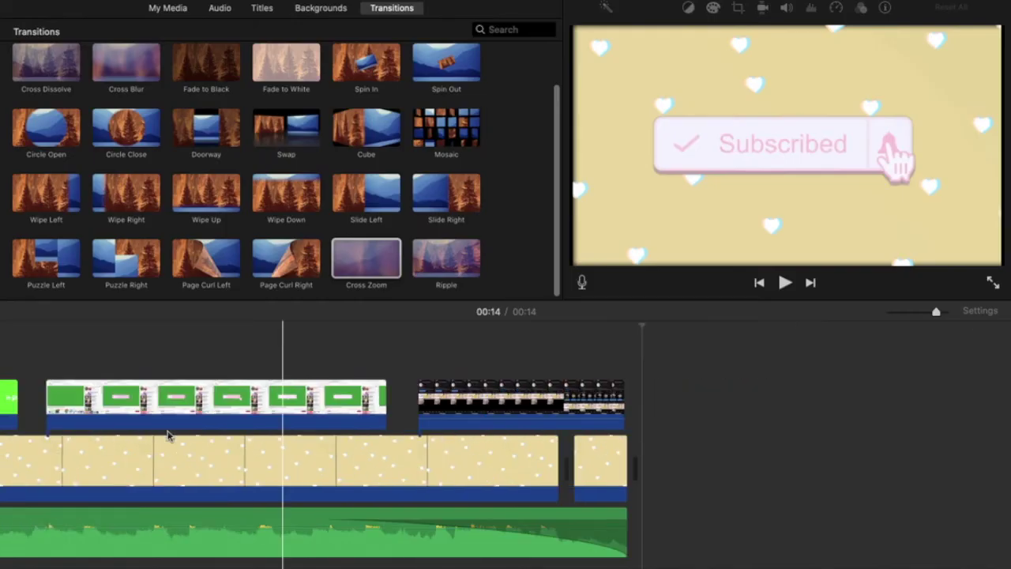
{"action": "scroll", "coordinate": [170, 434], "scroll_direction": "right", "scroll_amount": 3}
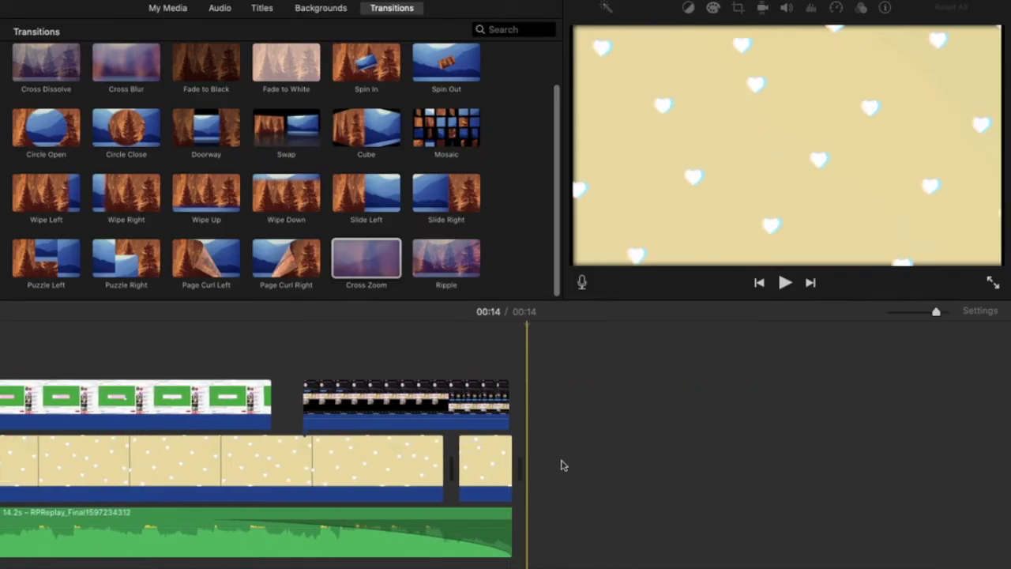
{"action": "left_click_drag", "start_coordinate": [266, 177], "coordinate": [516, 472]}
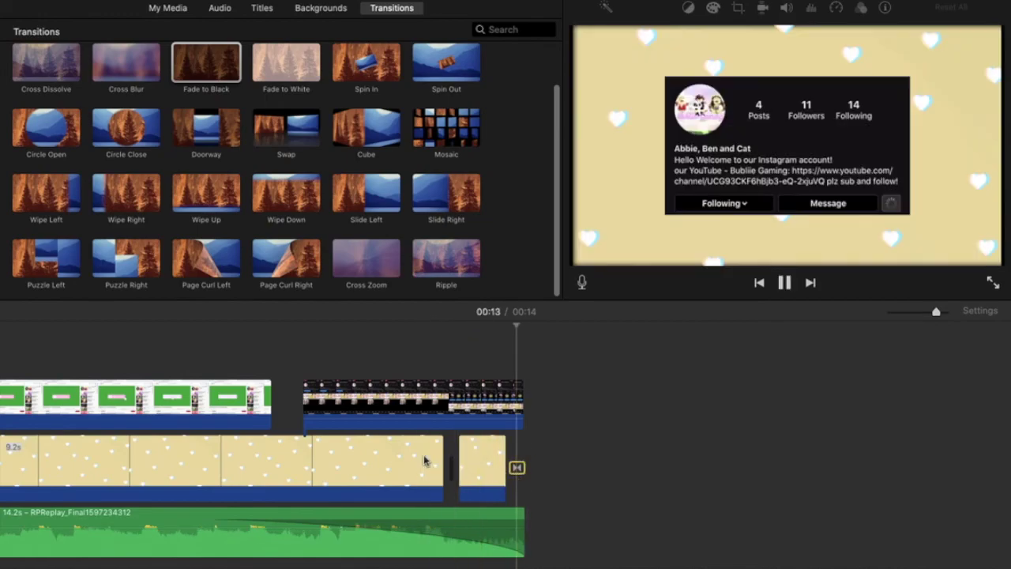
- Move the Instagram overlay earlier so it directly follows the subscribe clip, and return to the start of the timeline
{"action": "scroll", "coordinate": [894, 361], "scroll_direction": "left", "scroll_amount": 5}
{"action": "left_click_drag", "start_coordinate": [723, 404], "coordinate": [693, 407]}
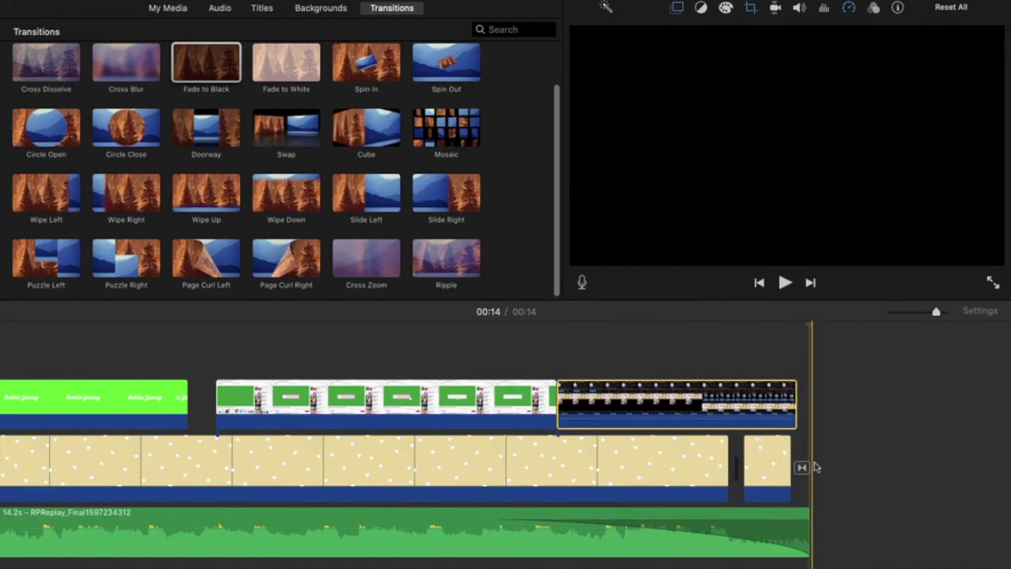
{"action": "left_click", "coordinate": [406, 370]}
{"action": "scroll", "coordinate": [406, 371], "scroll_direction": "left", "scroll_amount": 10}
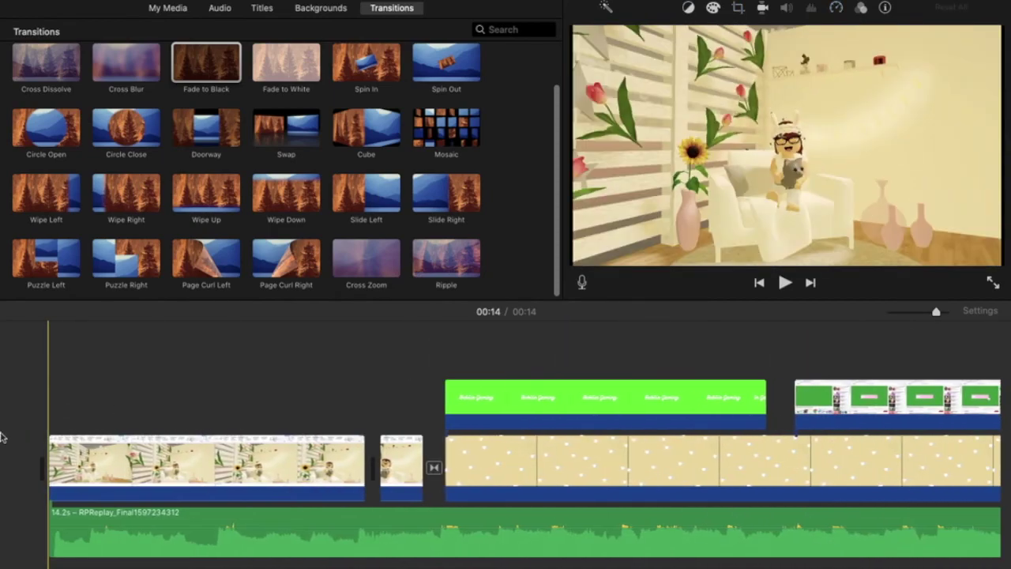